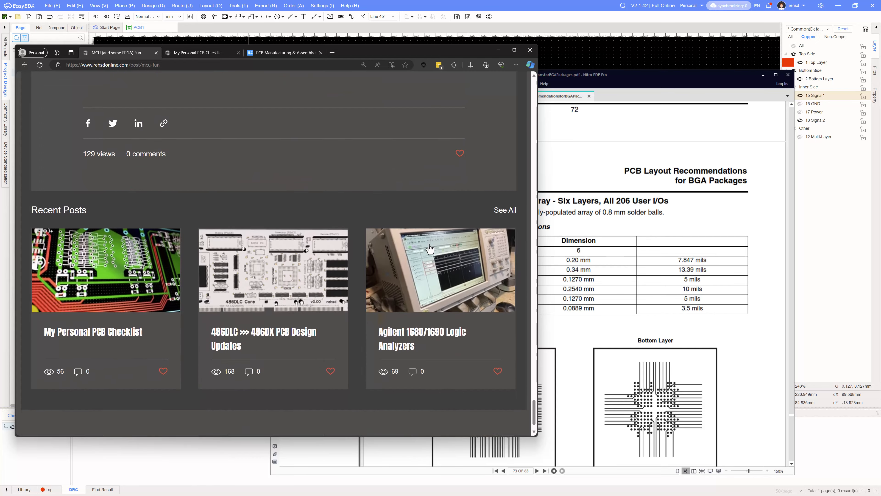
- Check the BGA resources in the MCU and FPGA post, then skim the My Personal PCB Checklist post at 125% zoom
scroll(430, 249, "up", 8)
scroll(430, 249, "up", 12)
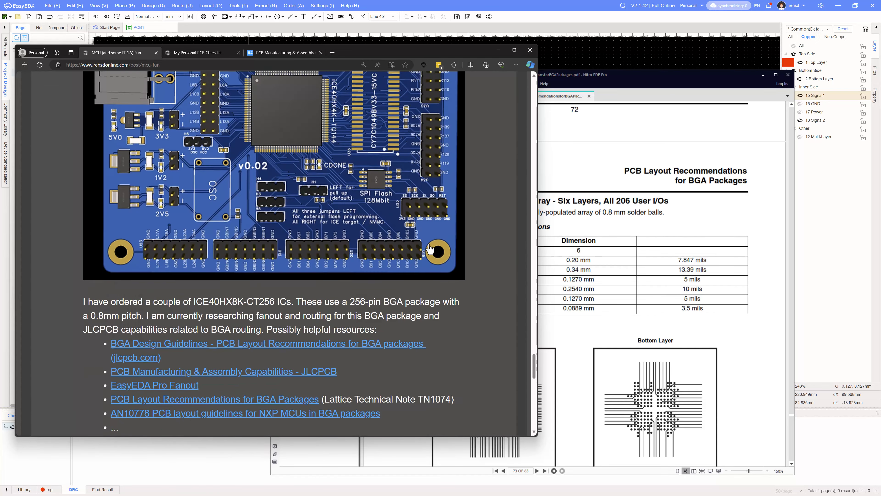
left_click(204, 54)
scroll(289, 207, "down", 2)
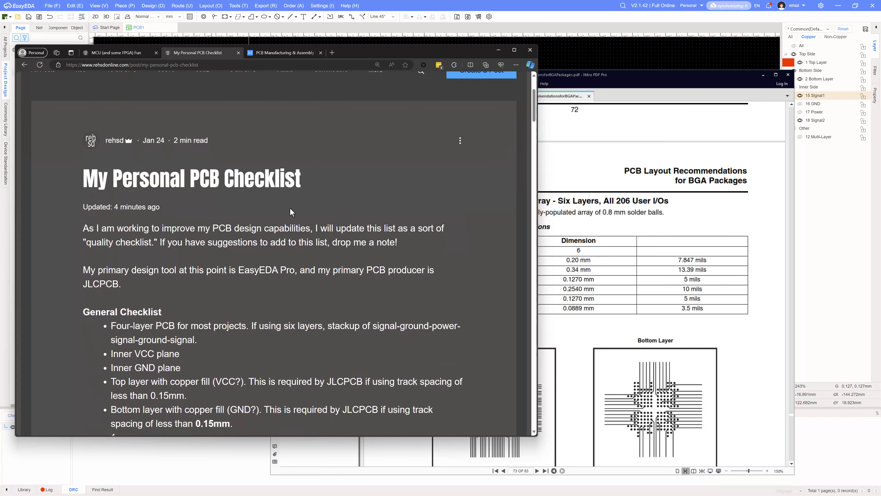
scroll(291, 212, "down", 2, "ctrl")
scroll(294, 214, "down", 5)
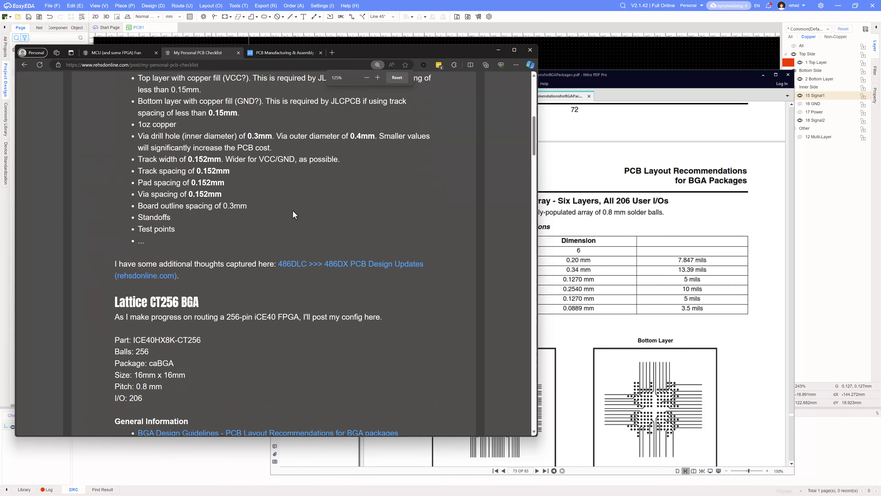
scroll(293, 212, "down", 10)
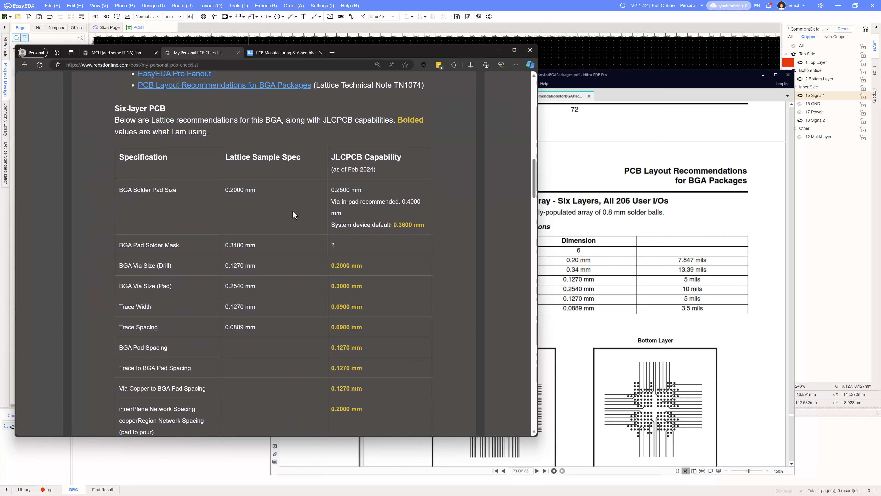
scroll(293, 211, "up", 15)
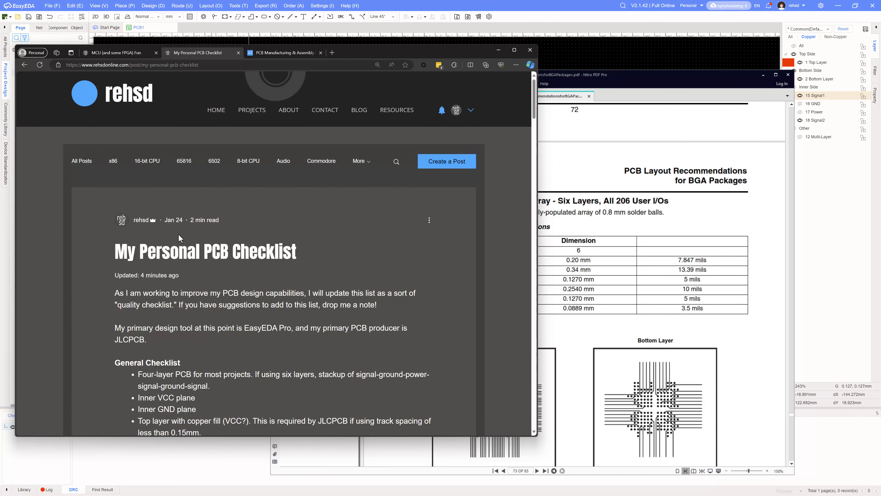
- Read the General Checklist of the PCB checklist post, covering layer stackup, copper fills, vias, track widths and spacings
scroll(319, 265, "down", 3)
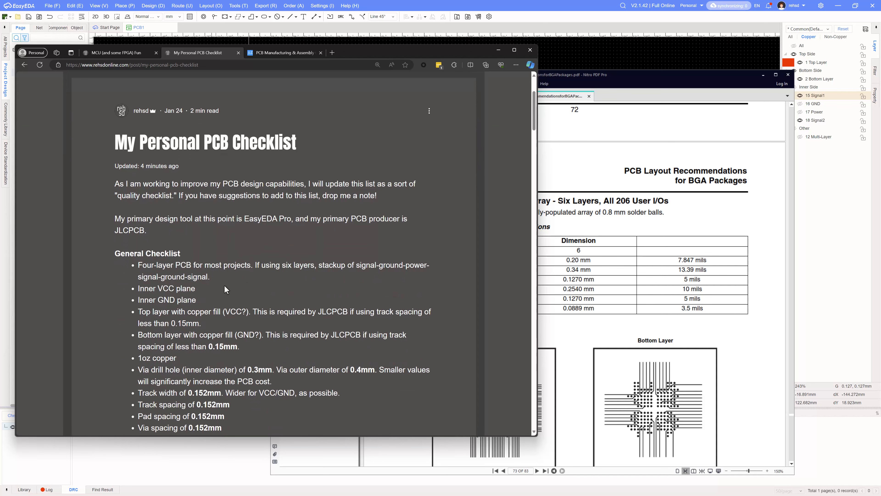
scroll(221, 274, "down", 5)
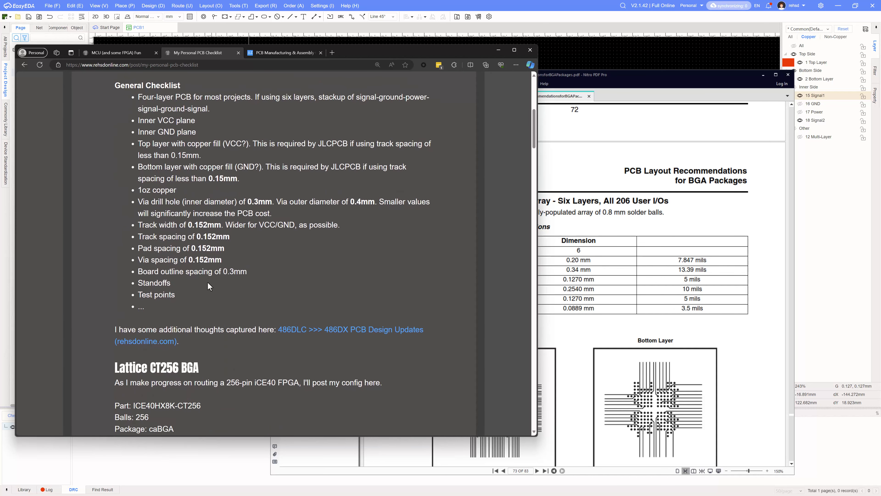
scroll(209, 287, "down", 6)
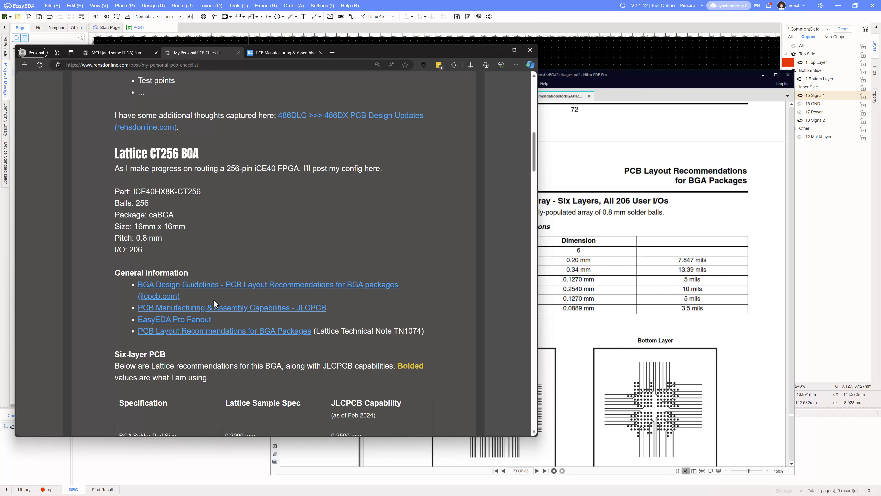
scroll(214, 303, "up", 9)
scroll(214, 303, "down", 12)
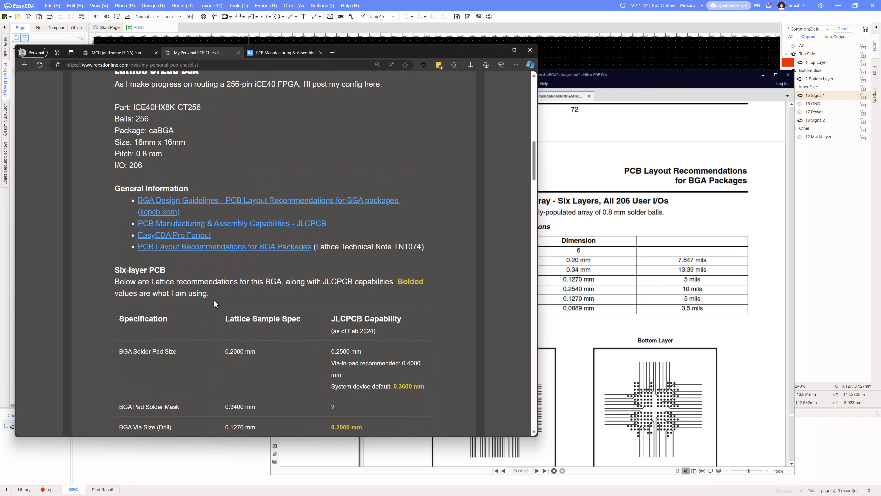
- Examine the Lattice CT256 BGA part details and the Six-layer PCB specification table in the checklist post
scroll(214, 304, "up", 2)
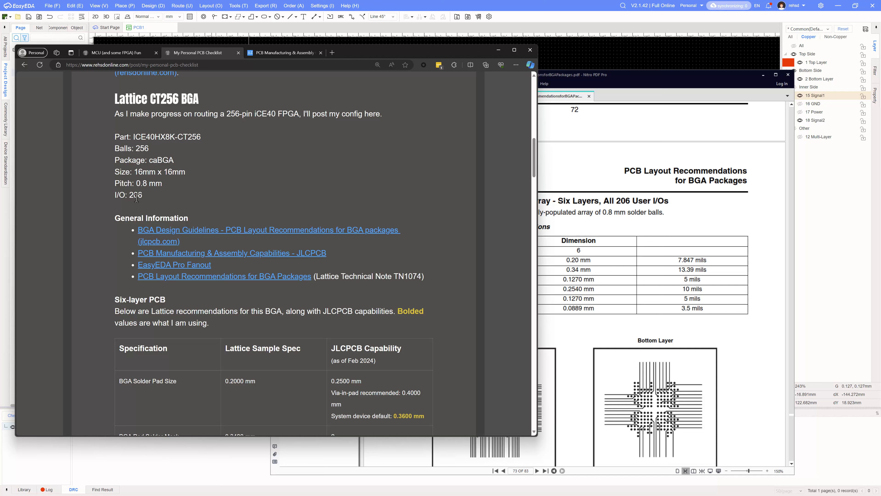
scroll(139, 229, "down", 3)
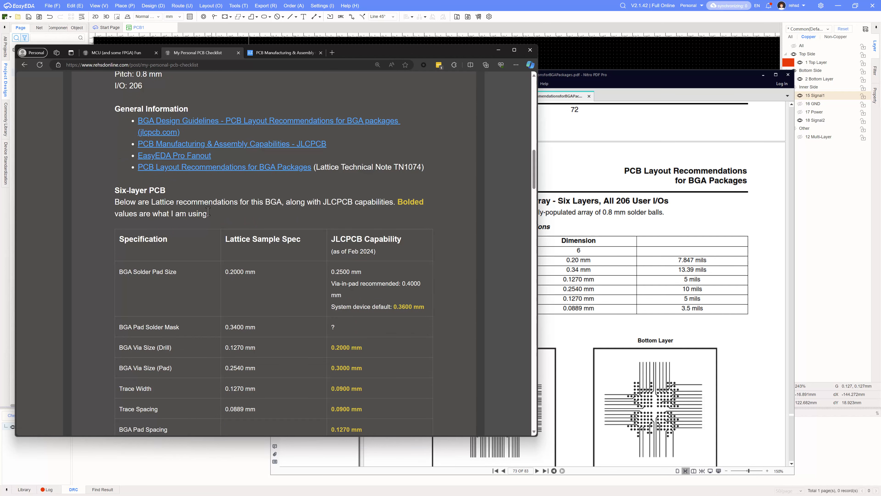
scroll(208, 213, "down", 2)
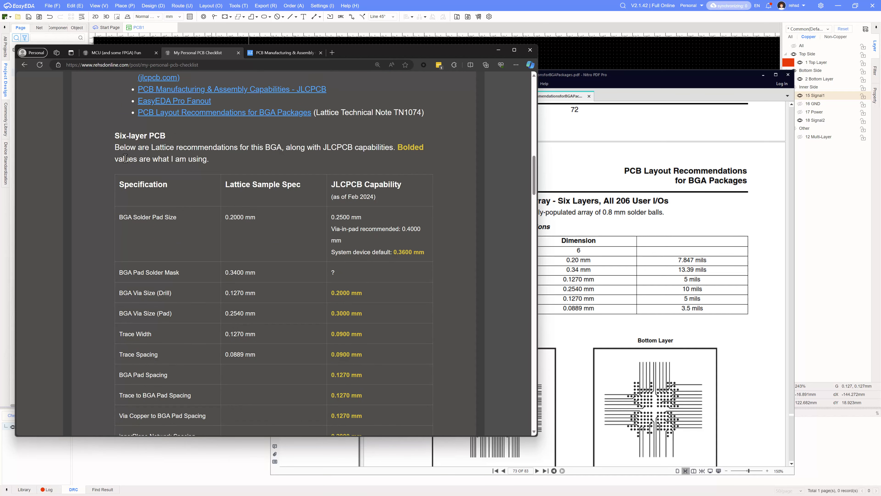
scroll(167, 228, "down", 4)
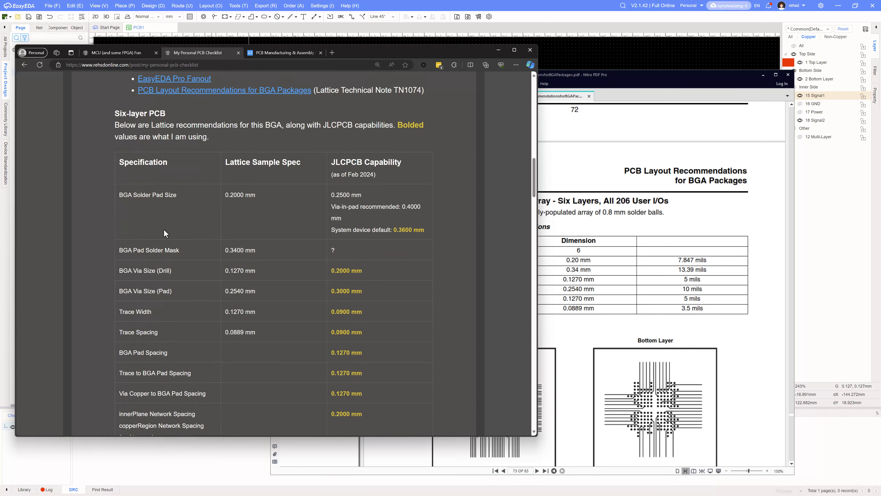
scroll(167, 227, "up", 2)
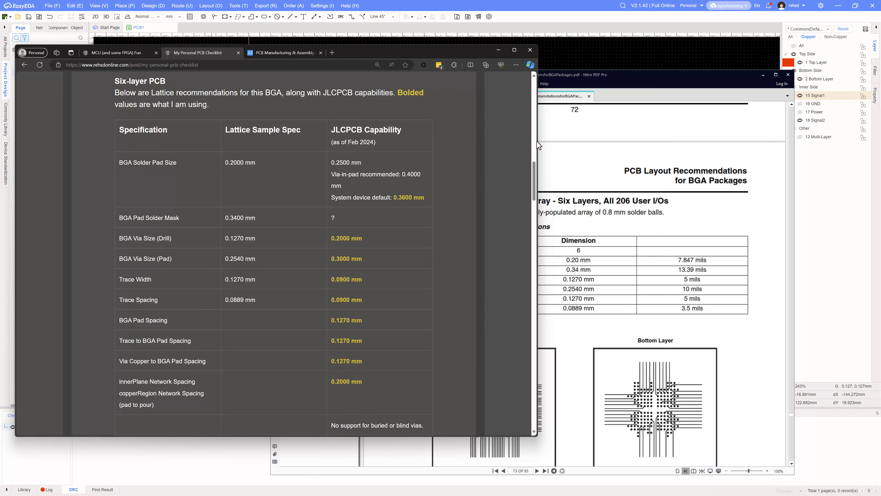
- Switch to the Lattice BGA layout PDF in Nitro PDF Pro and arrange its narrowed window beside the checklist's specification table
left_click(564, 146)
left_click_drag(595, 79, 665, 66)
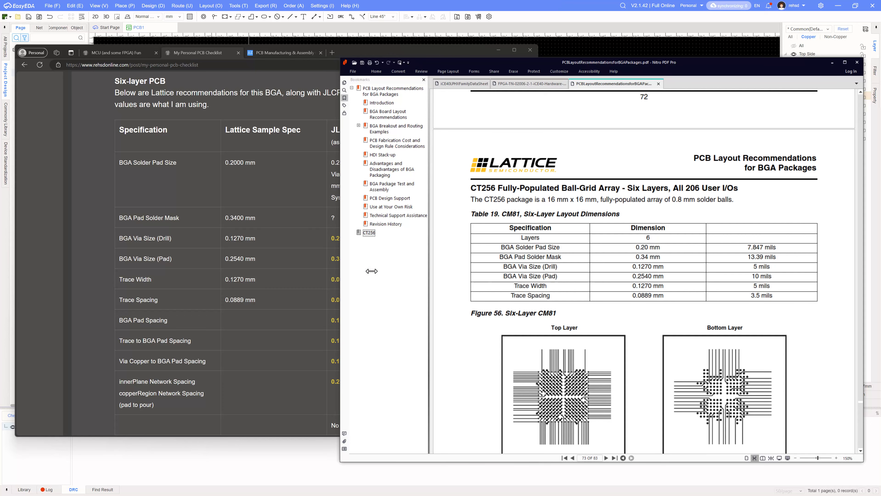
left_click_drag(340, 271, 415, 272)
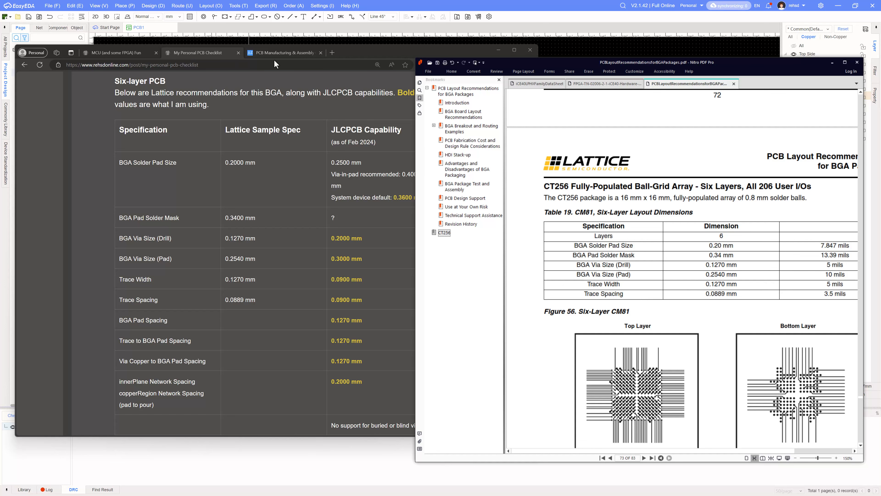
- Switch to JLCPCB's PCB capabilities page in the browser and examine its minimum clearance, trace width and spacing, and BGA sections
left_click(274, 53)
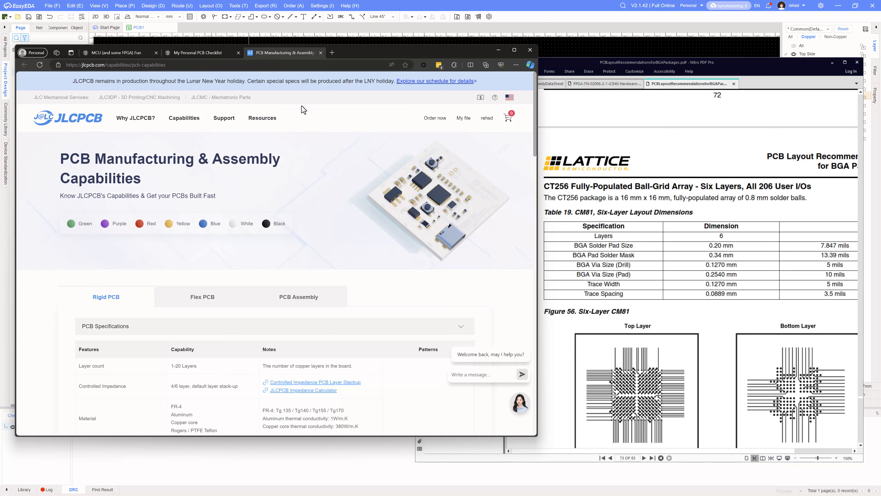
scroll(333, 223, "down", 8)
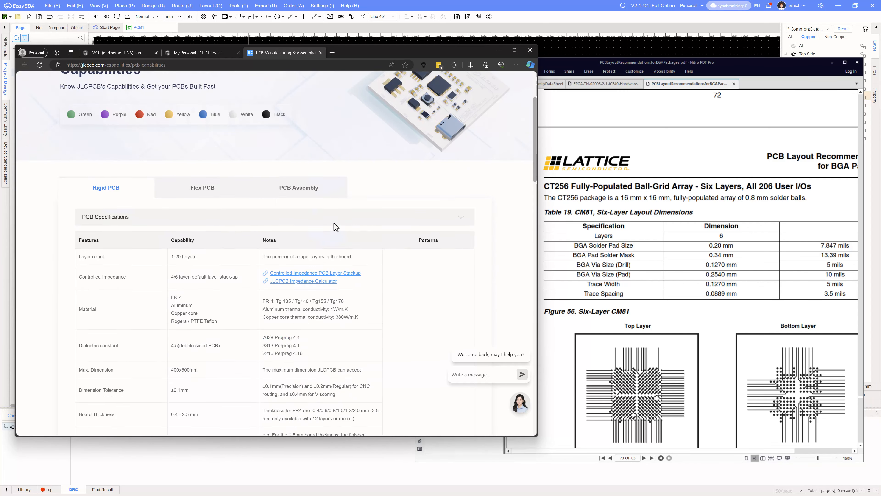
scroll(334, 226, "down", 7)
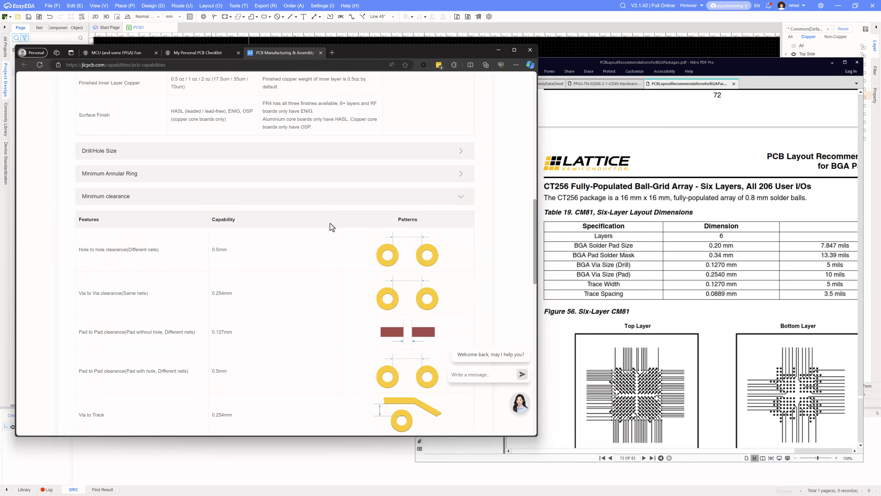
scroll(330, 224, "down", 3)
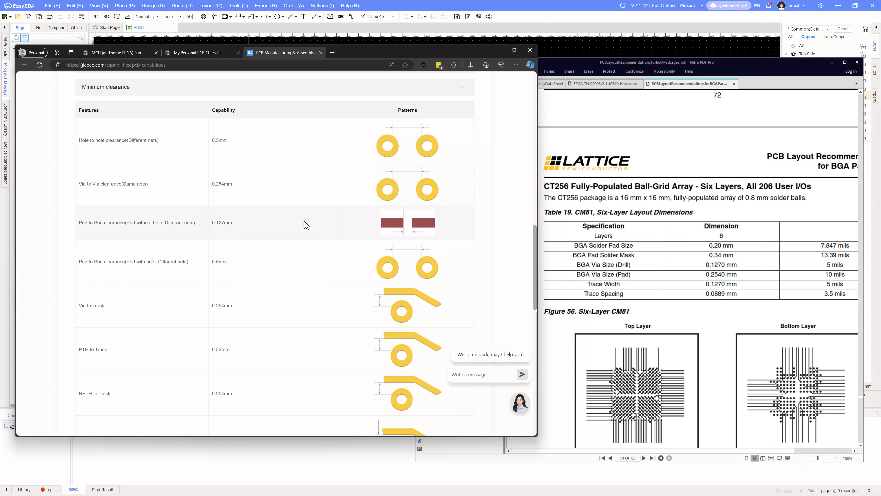
scroll(304, 222, "down", 4)
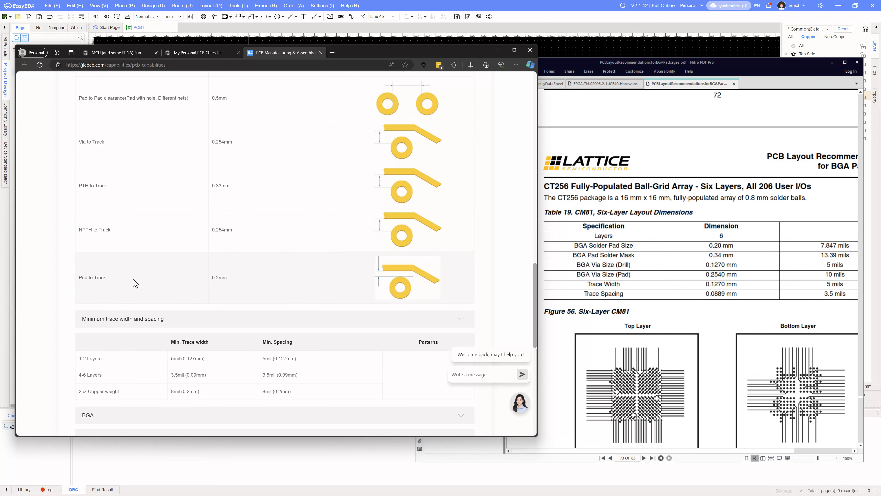
scroll(136, 279, "down", 5)
scroll(137, 278, "up", 5)
scroll(152, 277, "up", 3)
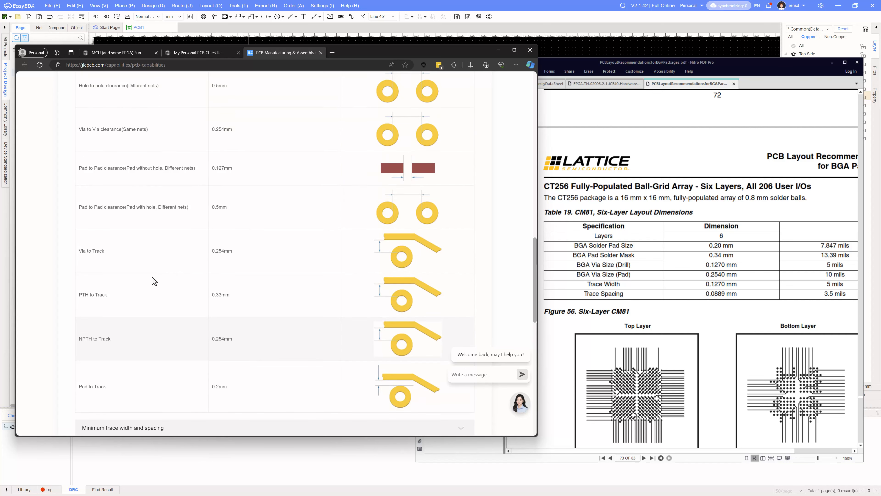
scroll(153, 278, "up", 2)
left_click(132, 142)
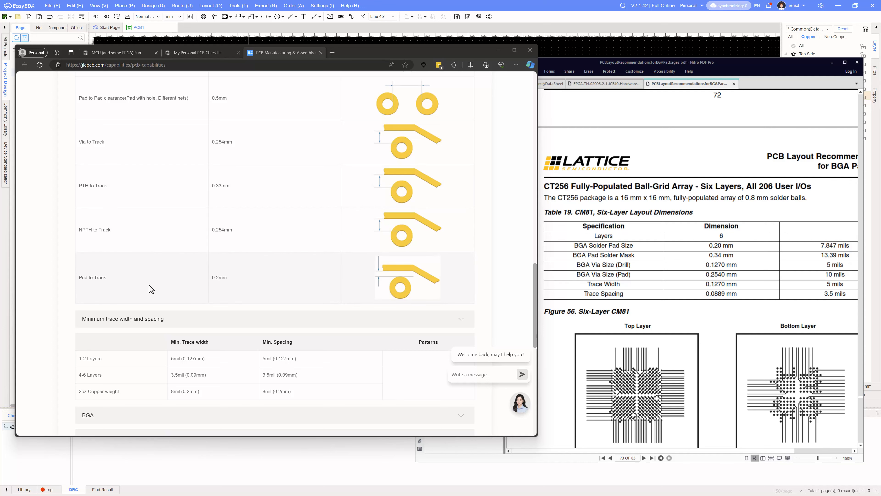
- Search the JLCPCB capabilities page for "pour" and recheck the minimum clearance table
key("ctrl+f")
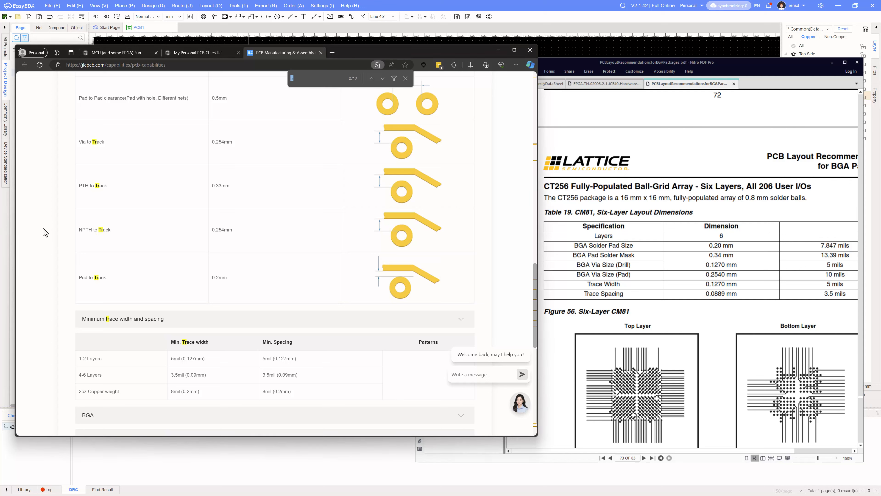
type("pour")
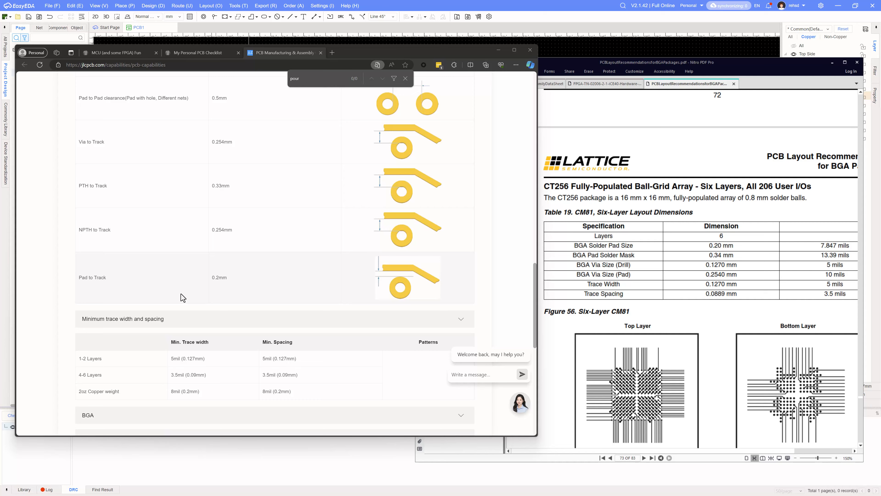
scroll(181, 293, "up", 10)
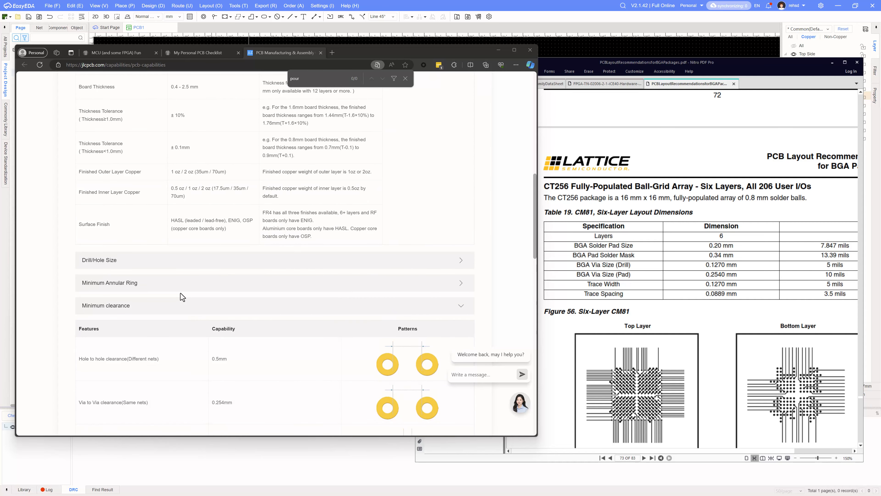
scroll(191, 257, "down", 4)
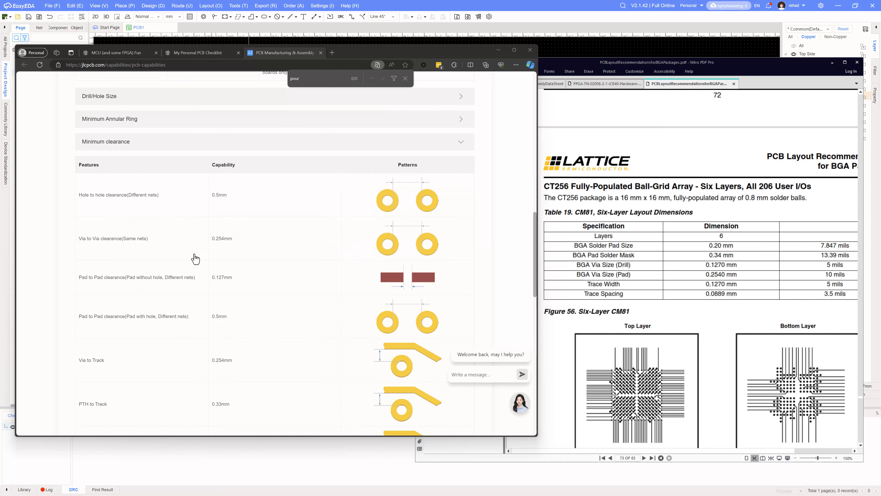
scroll(192, 279, "down", 4)
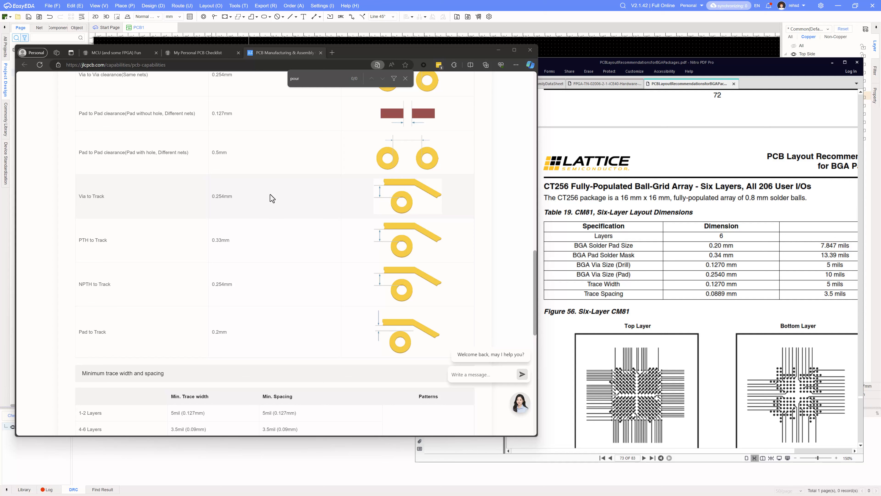
- Return to the PCB checklist post and compare the BGA solder pad sizes, highlighting the Lattice sample value and the system device default
left_click(203, 53)
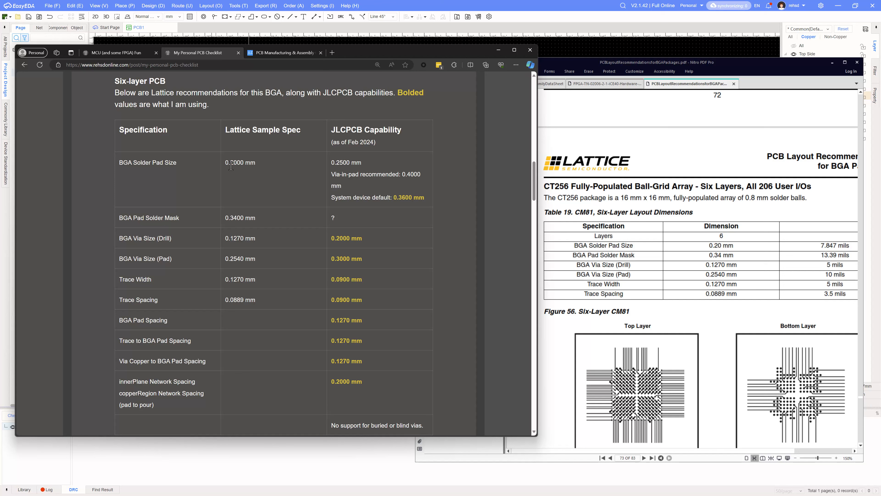
left_click_drag(229, 164, 251, 163)
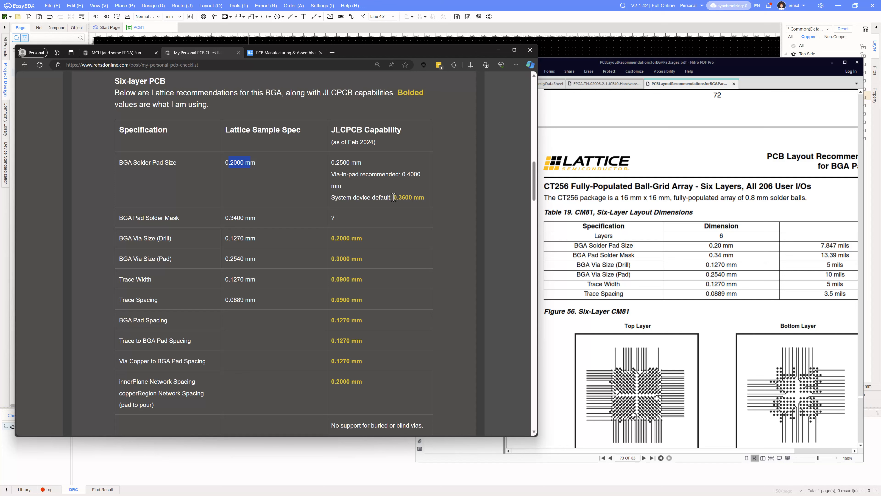
left_click_drag(394, 198, 413, 198)
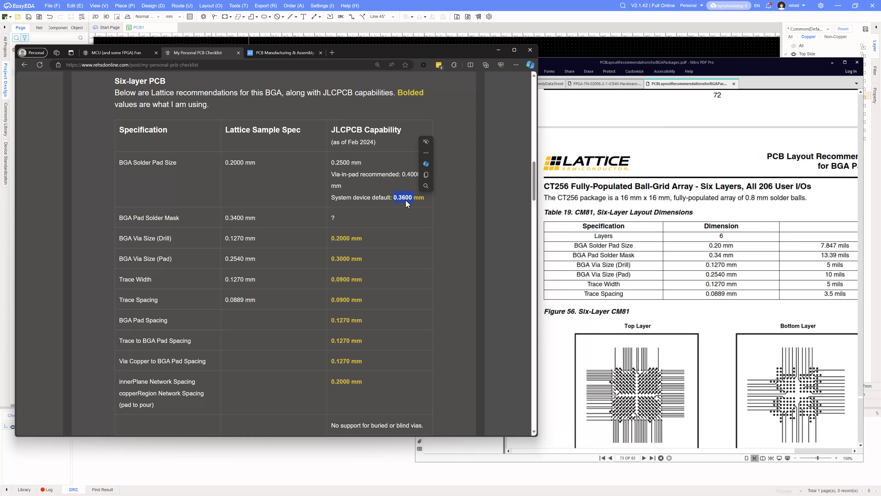
left_click(423, 204)
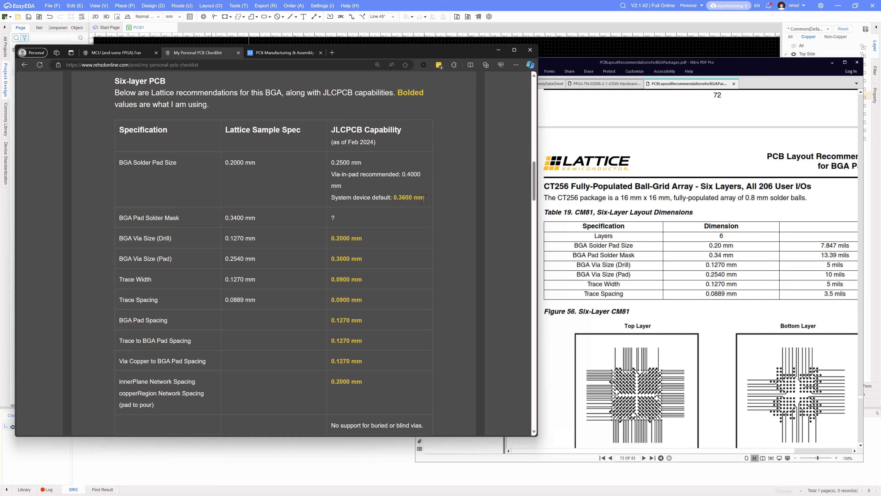
left_click_drag(424, 198, 395, 198)
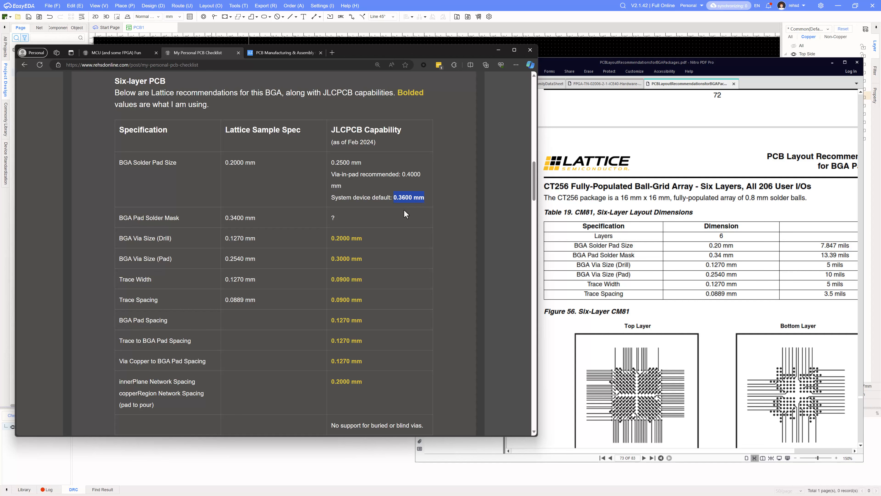
scroll(405, 212, "down", 1)
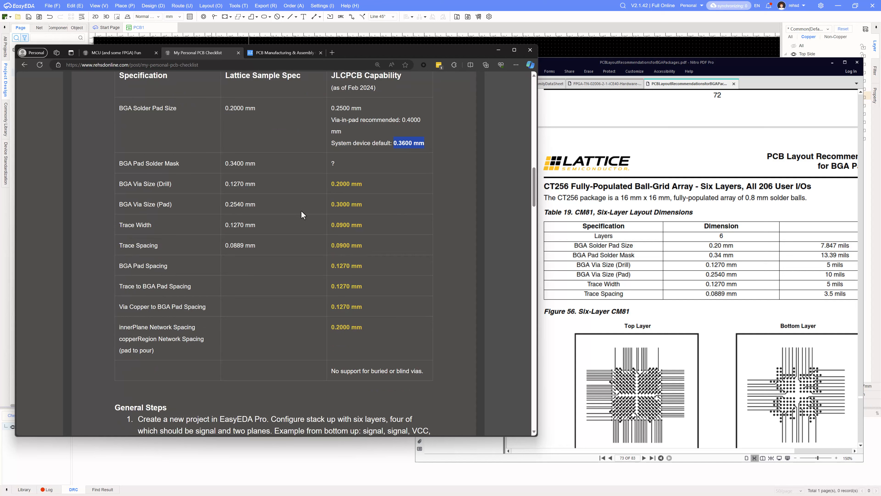
scroll(344, 195, "up", 1)
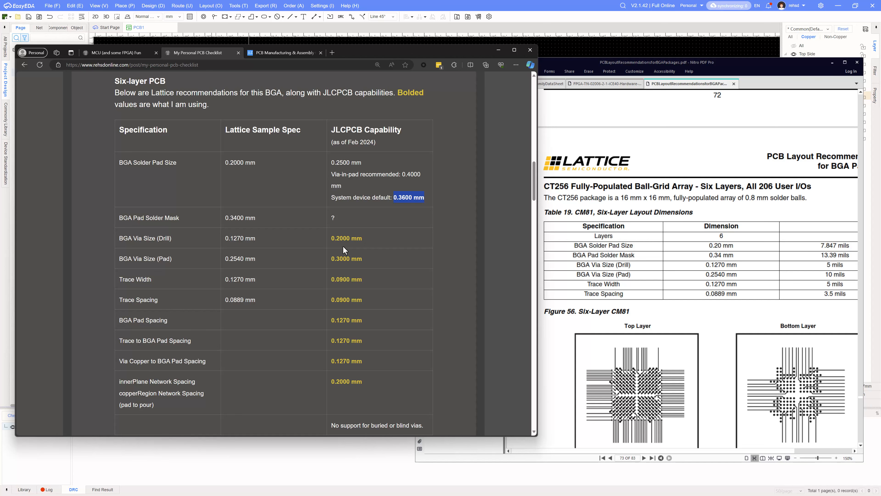
- Search JLCPCB's PCB capabilities page for "drill" and expand the Drill/Hole Size section to read the minimum via sizes
left_click(295, 53)
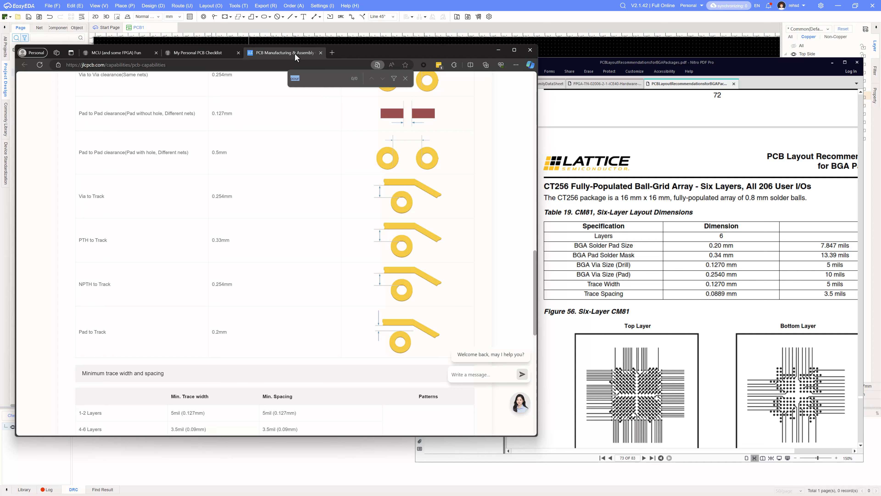
key("BackSpace")
key("BackSpace")
key("BackSpace")
key("BackSpace")
key("BackSpace")
key("BackSpace")
key("BackSpace")
type("drill")
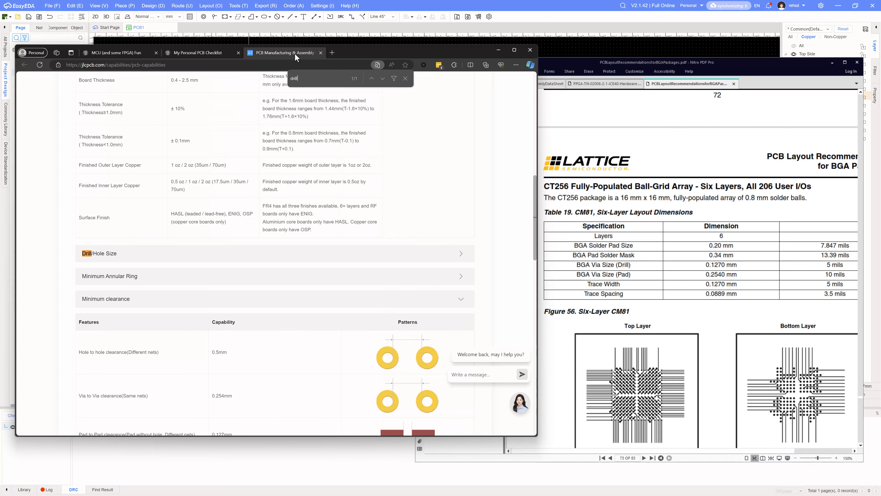
left_click(124, 254)
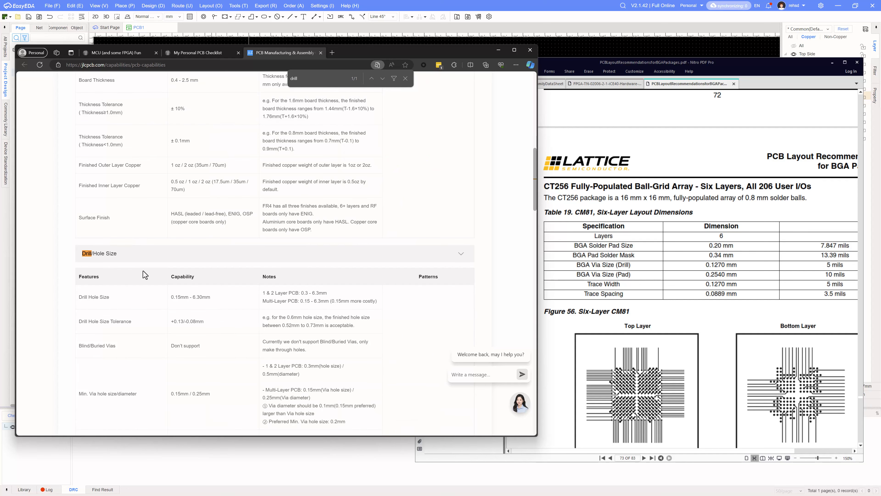
scroll(143, 271, "down", 1)
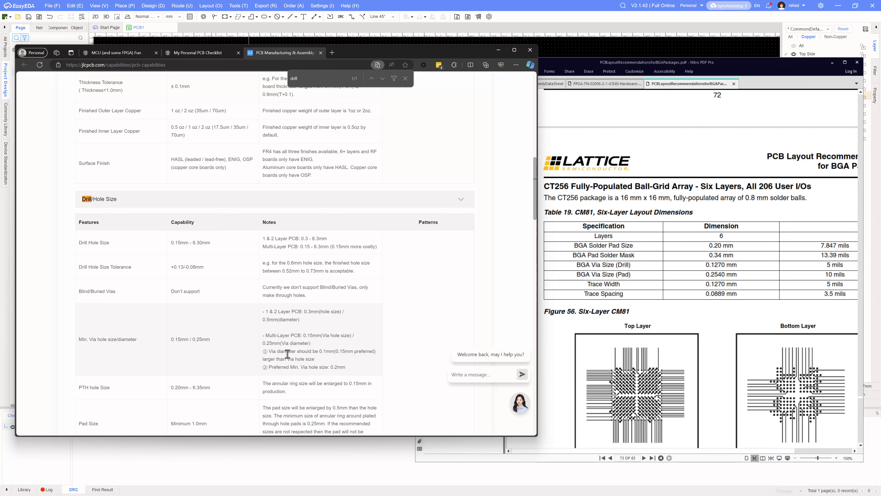
- Compare the checklist's BGA via drill and pad sizes with JLCPCB's minimum via hole size and diameter
left_click(185, 54)
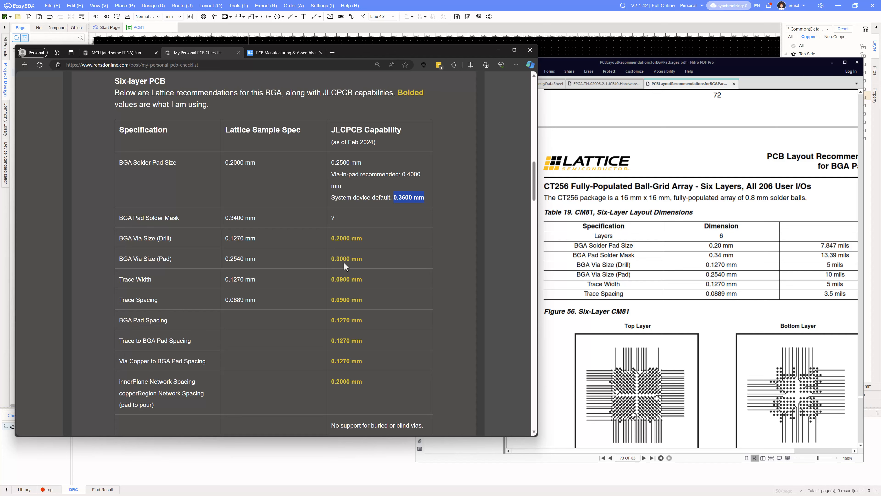
left_click(261, 54)
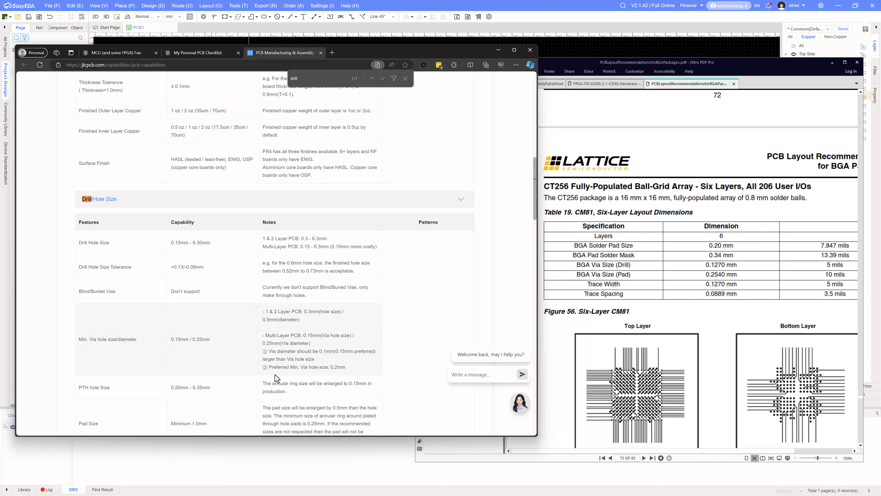
left_click(189, 52)
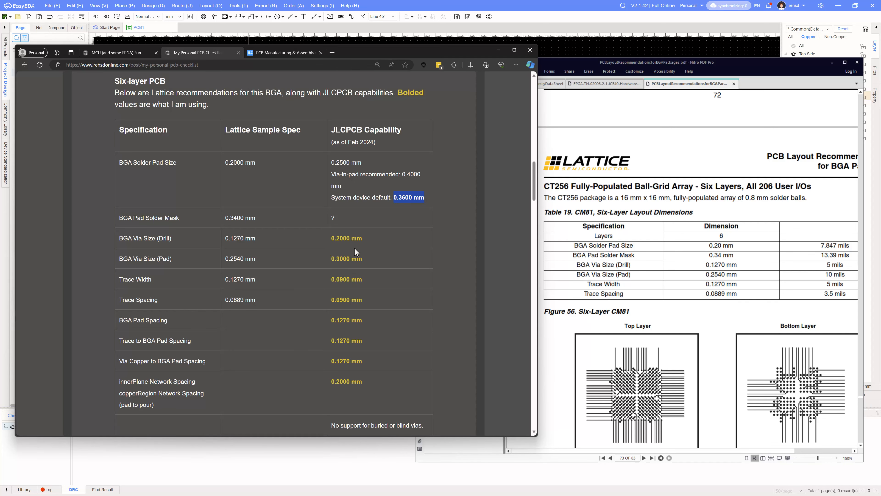
- Open the BGA Design Guidelines article linked in the checklist's general information and examine its 4- and 6-layer PCB table
scroll(237, 246, "up", 6)
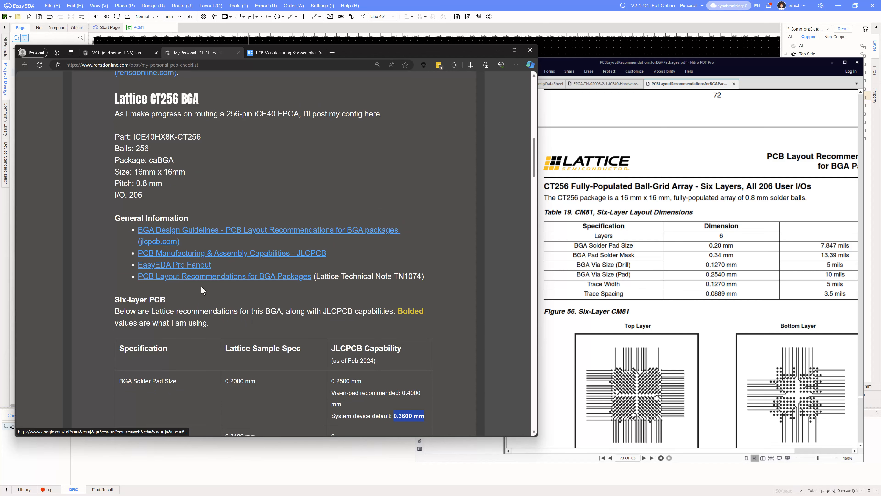
left_click(276, 232, "ctrl")
left_click(286, 53)
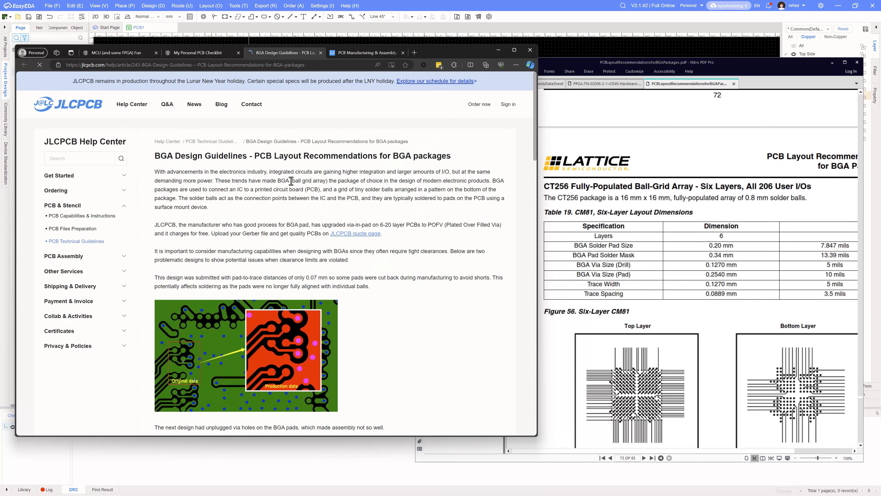
scroll(334, 258, "down", 10)
scroll(334, 257, "down", 10)
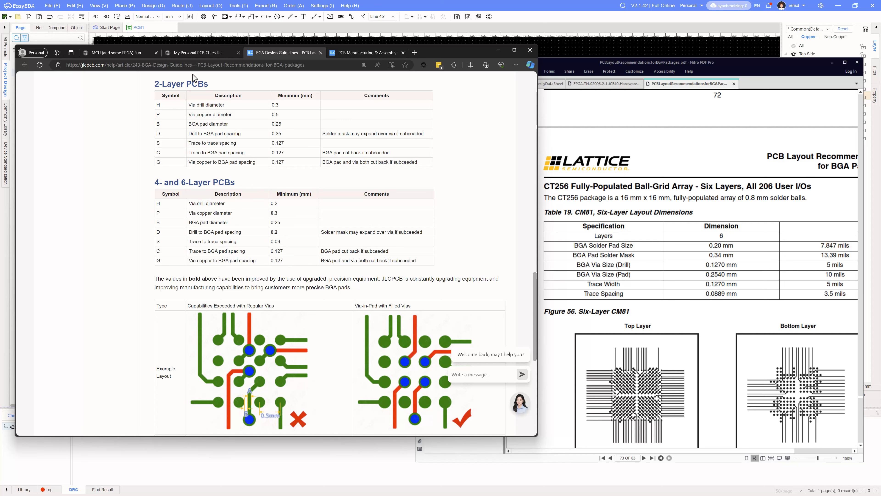
- Return to the checklist's six-layer specification table and highlight the JLCPCB trace width and trace spacing values
left_click(198, 53)
scroll(233, 263, "down", 5)
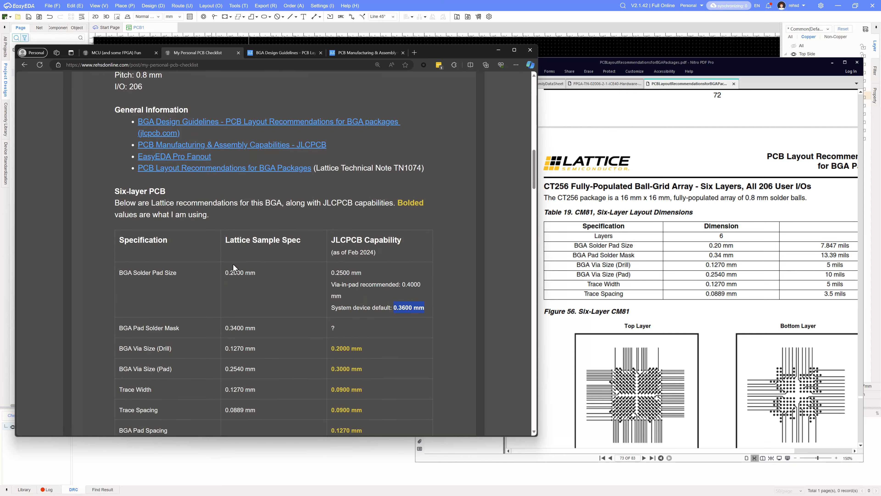
scroll(233, 265, "down", 3)
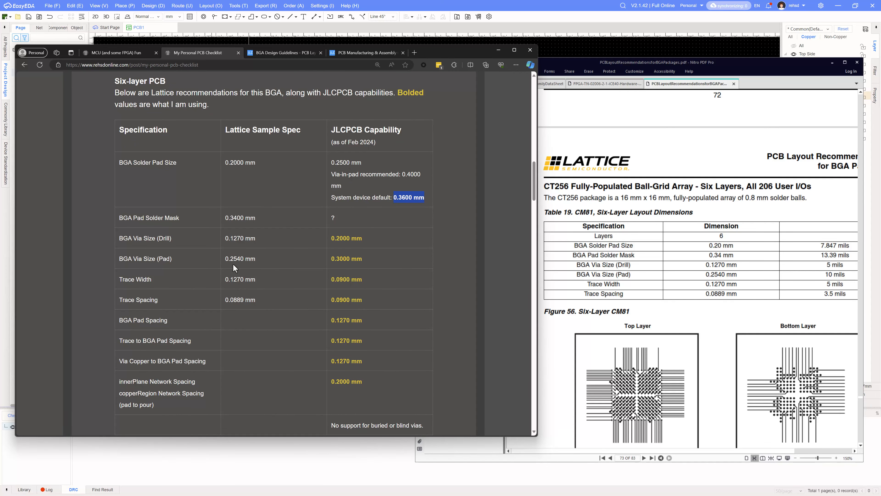
scroll(320, 243, "down", 3)
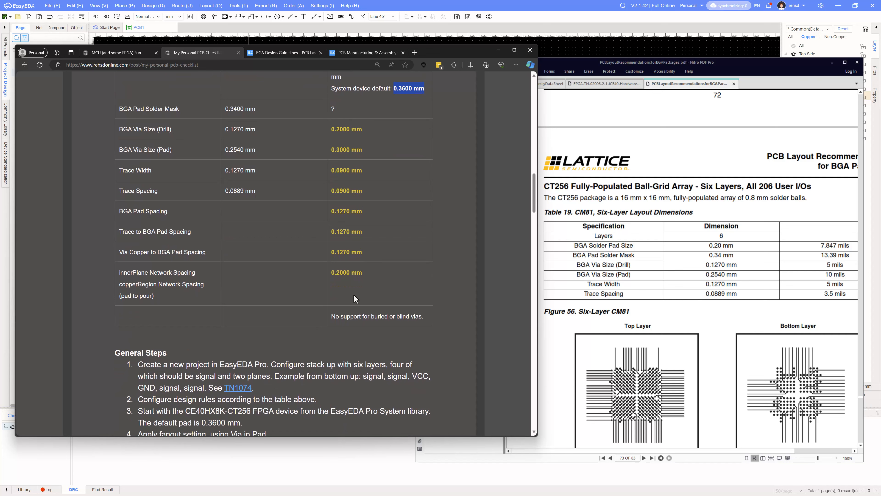
scroll(371, 260, "up", 2)
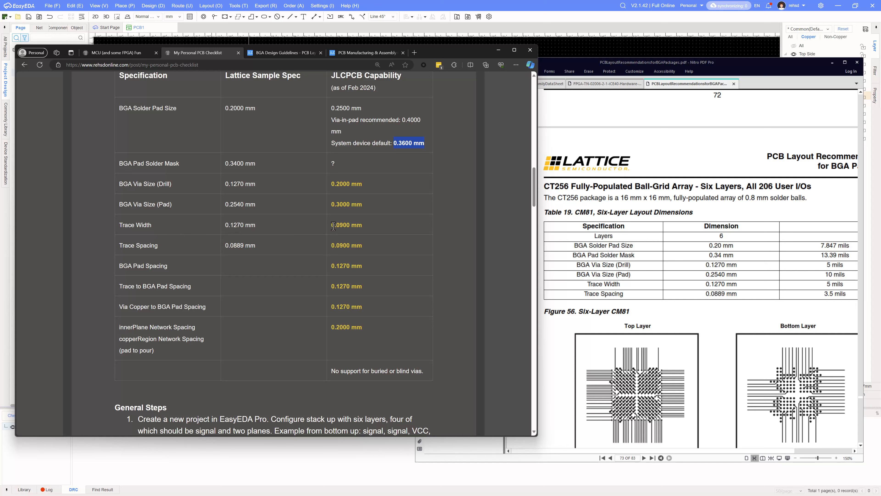
left_click_drag(334, 226, 360, 226)
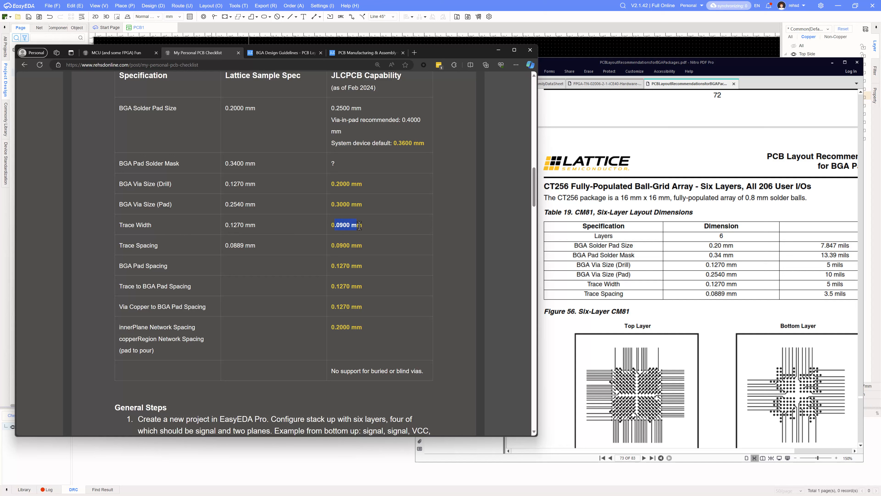
left_click_drag(359, 226, 368, 261)
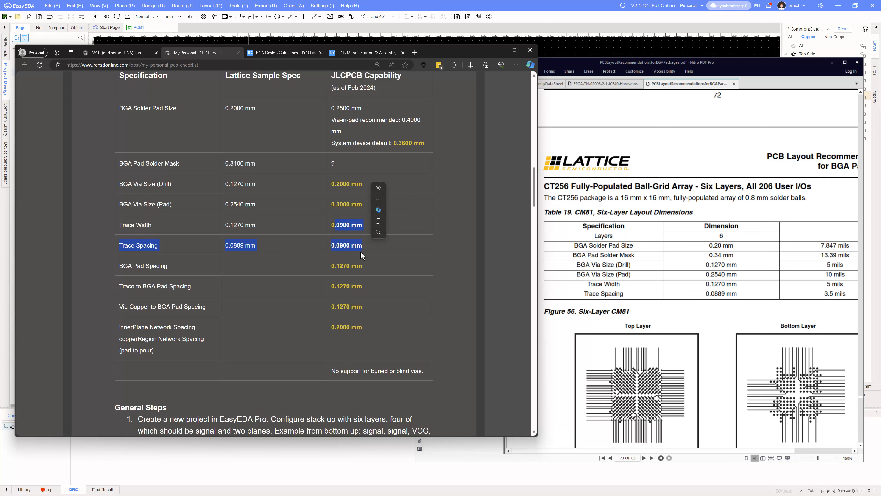
- Lower the browser window and recheck the BGA Design Guidelines tables and JLCPCB's drill/hole size and general PCB specifications
left_click_drag(444, 65, 444, 95)
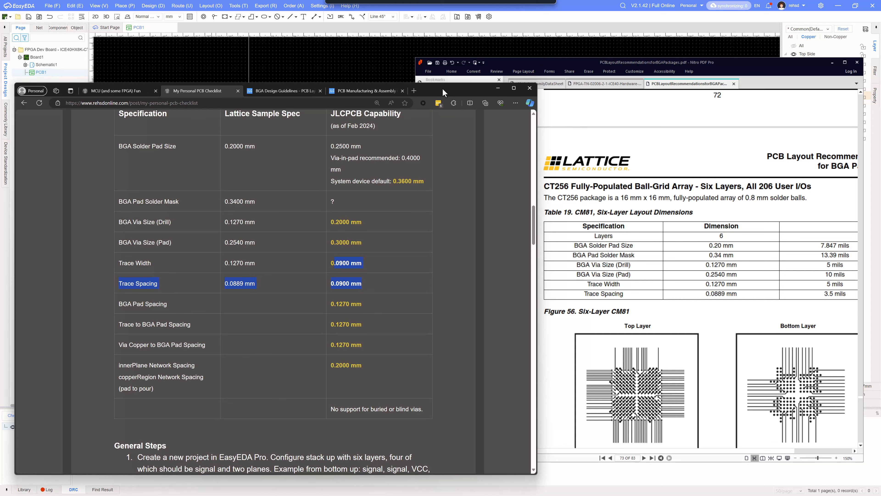
left_click(280, 92)
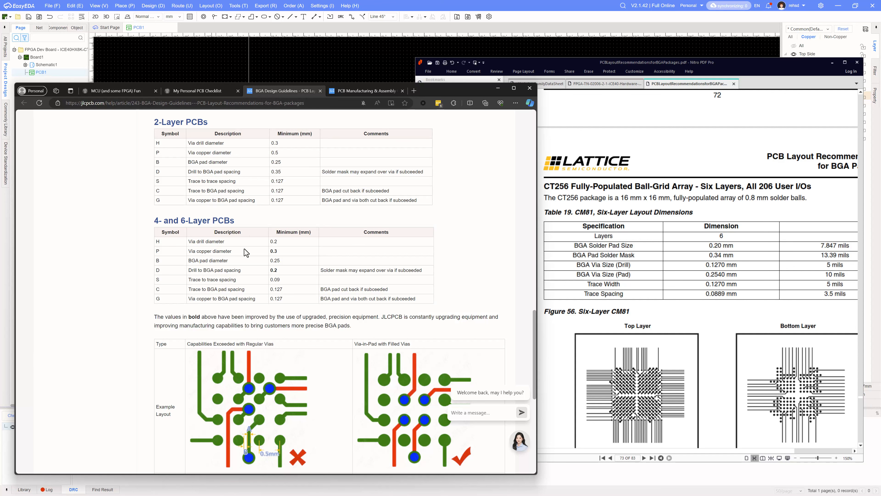
key("ctrl+Tab")
key("ctrl+f")
type("drill")
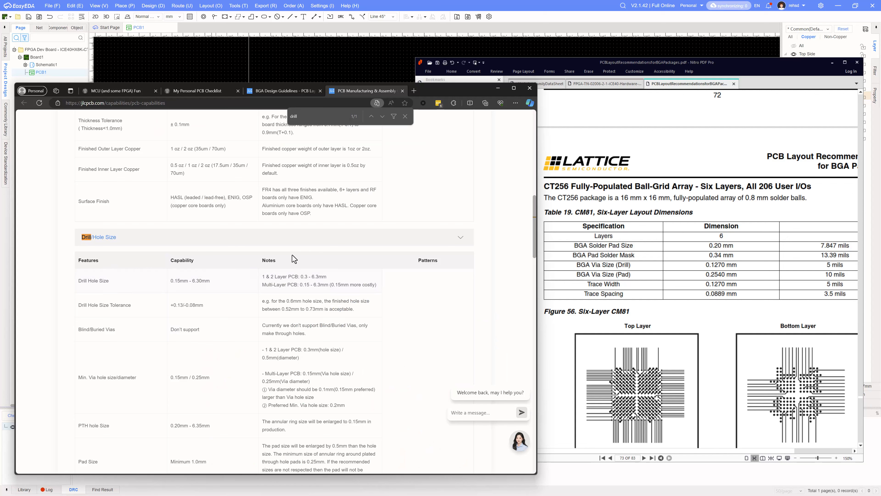
scroll(221, 300, "down", 3)
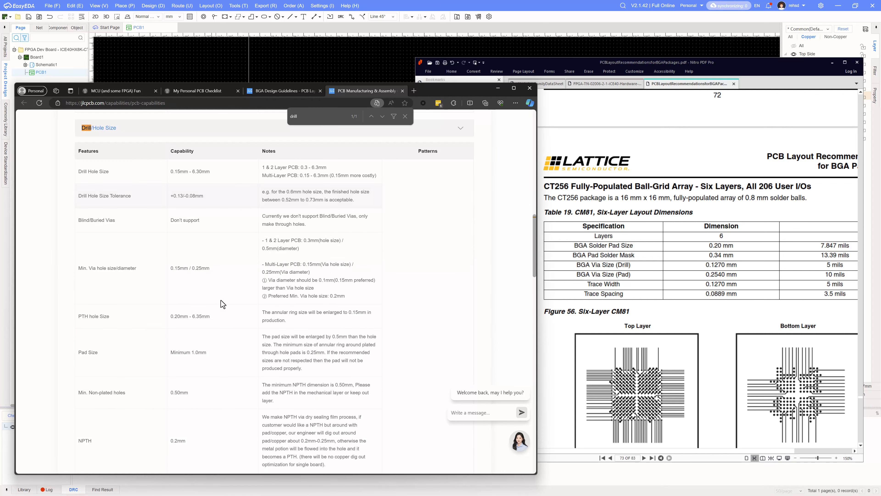
scroll(221, 300, "up", 15)
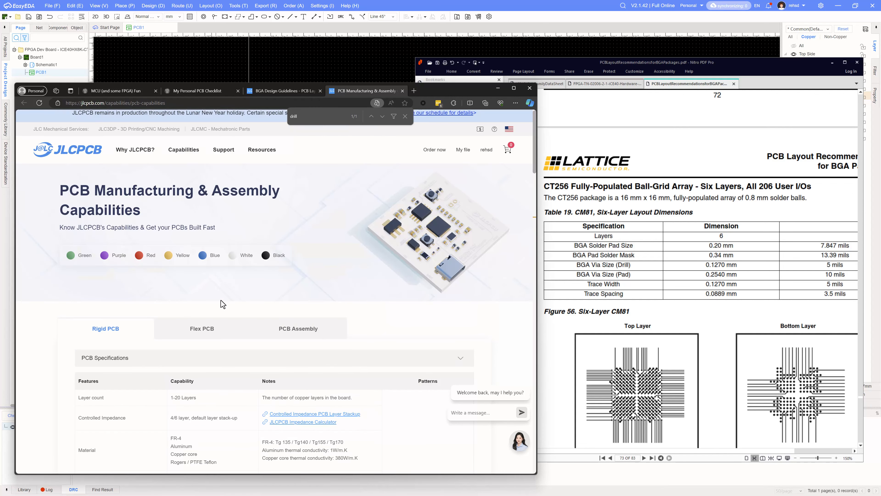
scroll(221, 300, "down", 5)
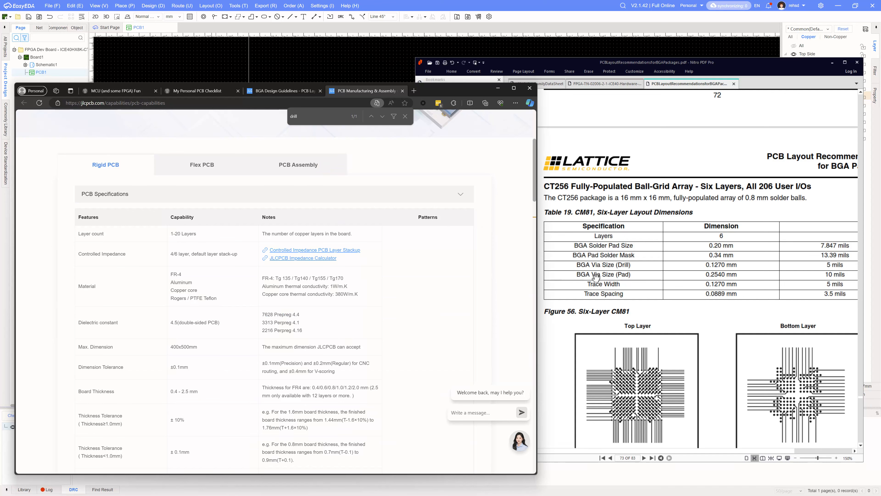
- Switch to the Lattice BGA layout PDF in Nitro PDF Pro and examine the six-layer dimension table and layer figures
left_click(607, 271)
scroll(608, 300, "down", 3)
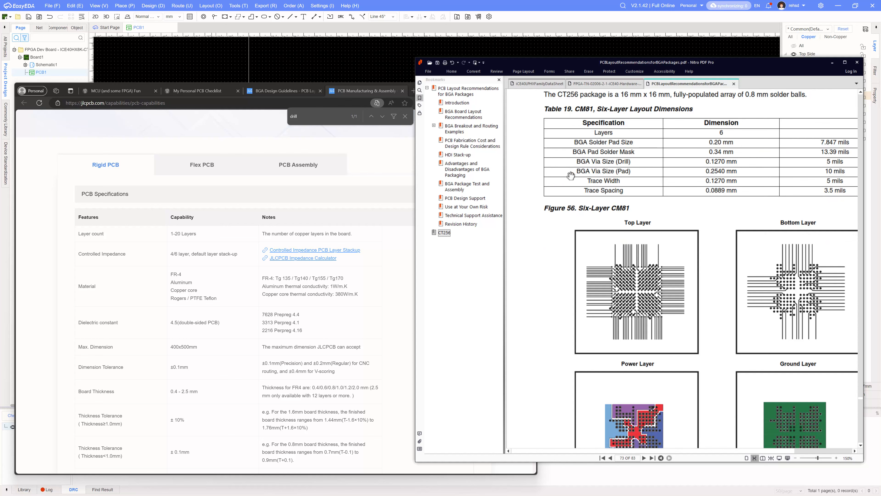
- Switch to EasyEDA Pro and examine the top of the board and the BGA fanout traces in the 3D view
left_click(509, 8)
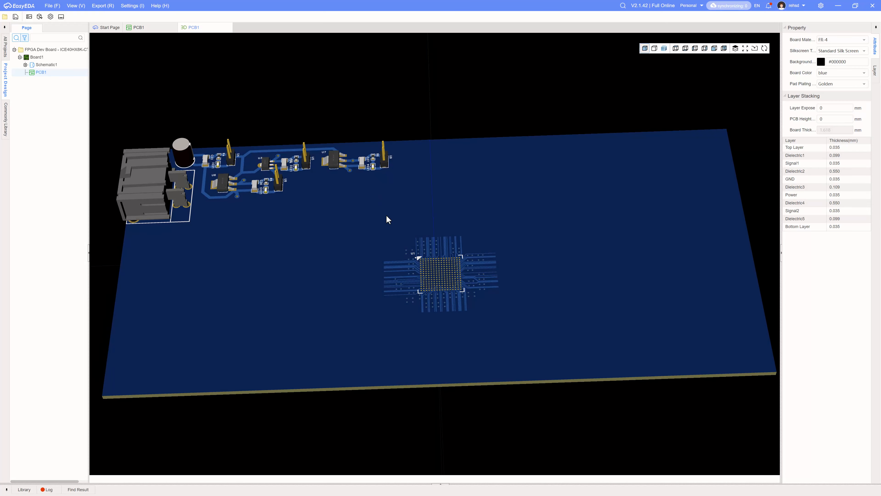
left_click_drag(387, 216, 459, 277)
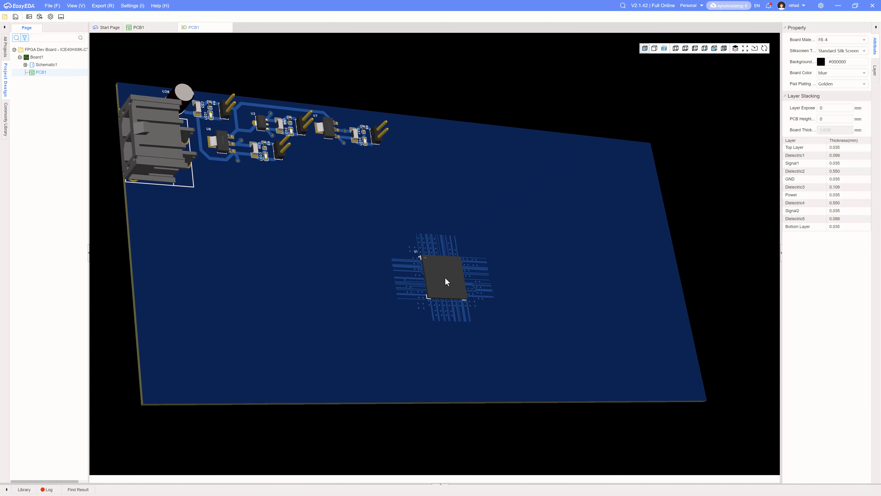
left_click_drag(430, 269, 436, 292)
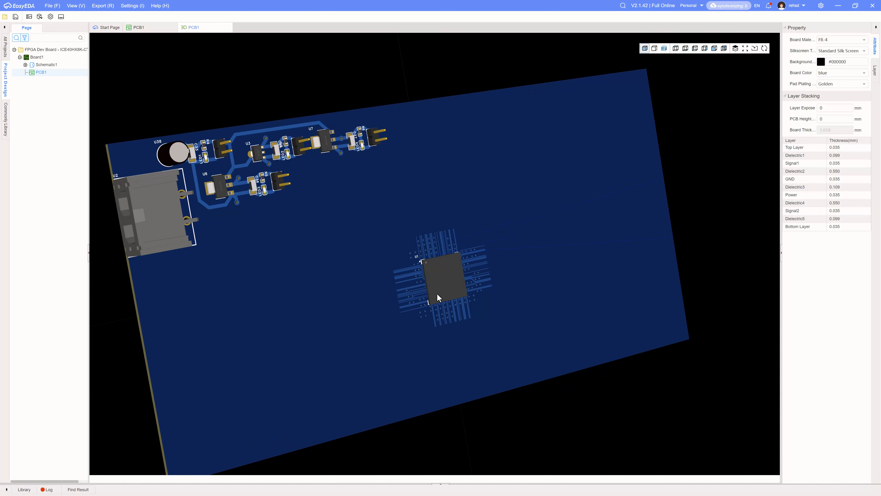
left_click_drag(242, 246, 209, 213)
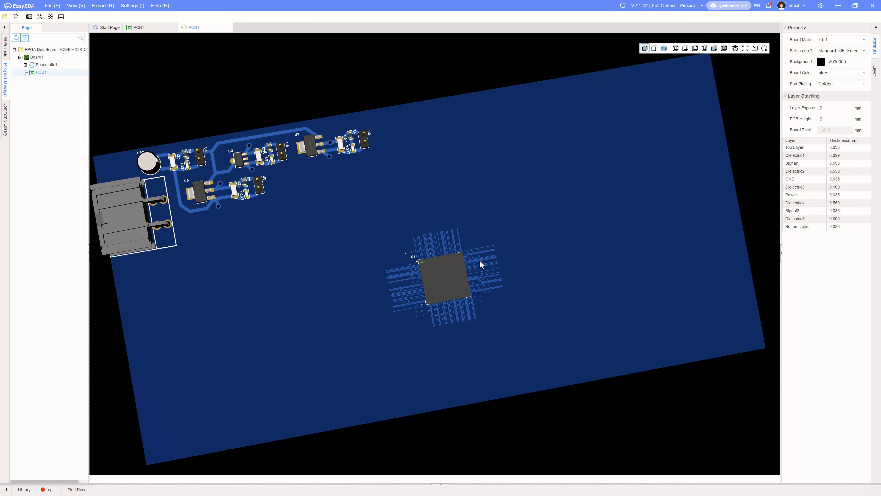
left_click_drag(454, 274, 427, 259)
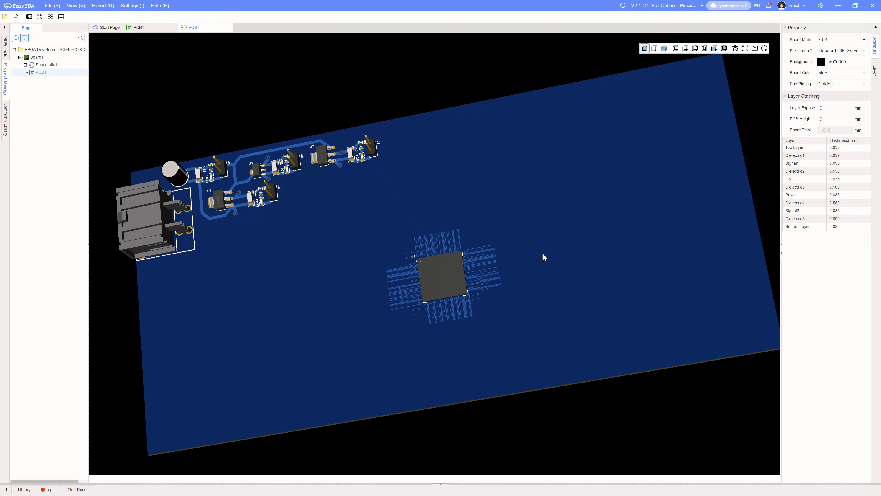
left_click_drag(542, 275, 500, 277)
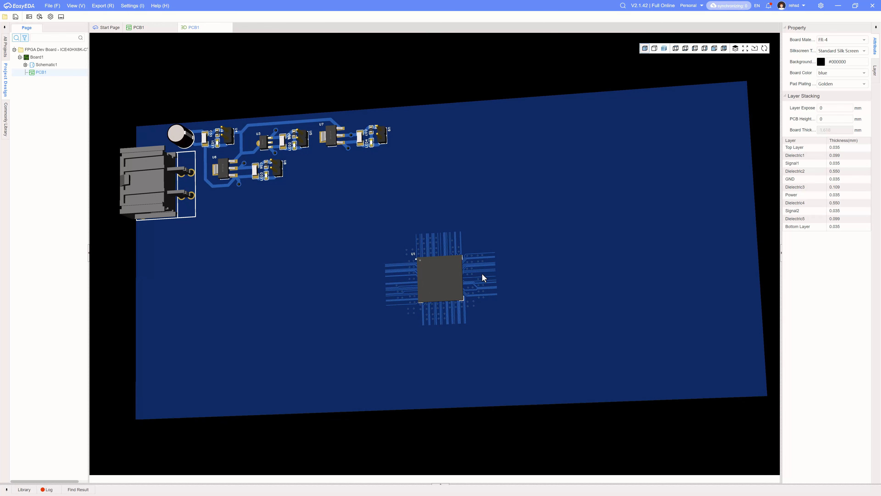
- Flip the 3D board to its underside and examine the components and traces around the BGA vias up close
left_click_drag(527, 242, 380, 231)
left_click_drag(465, 253, 458, 269)
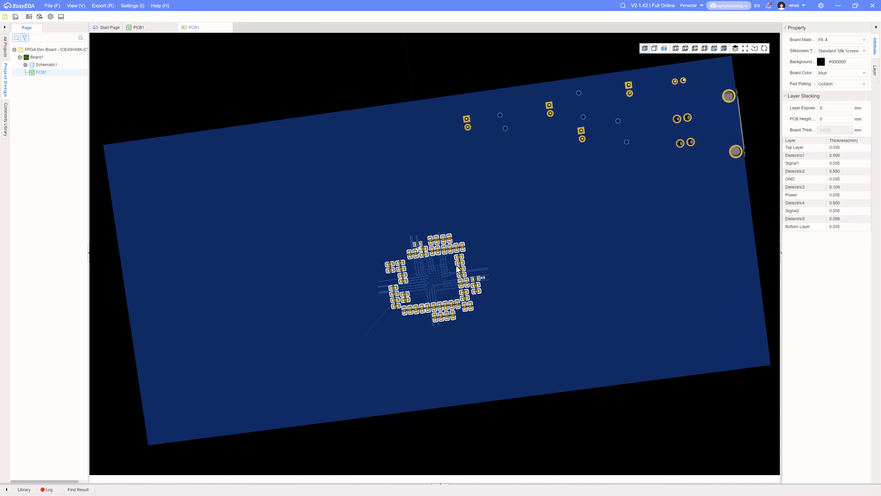
scroll(451, 269, "up", 5)
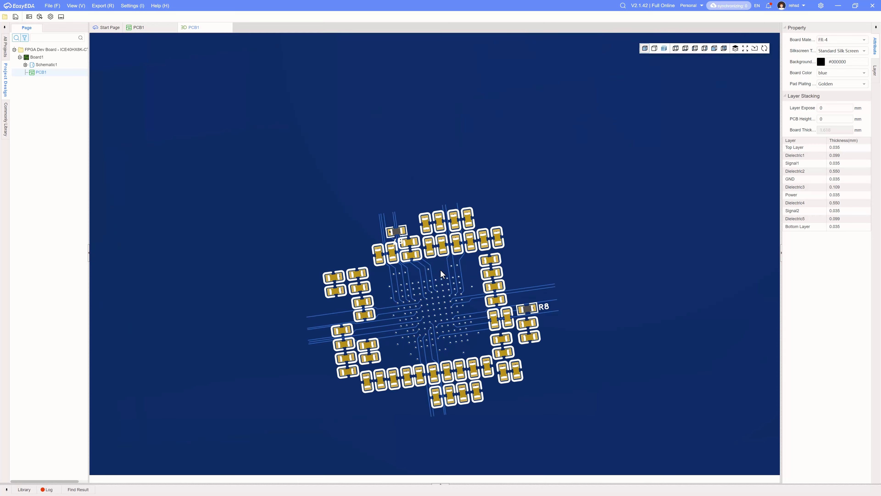
left_click_drag(448, 275, 474, 284)
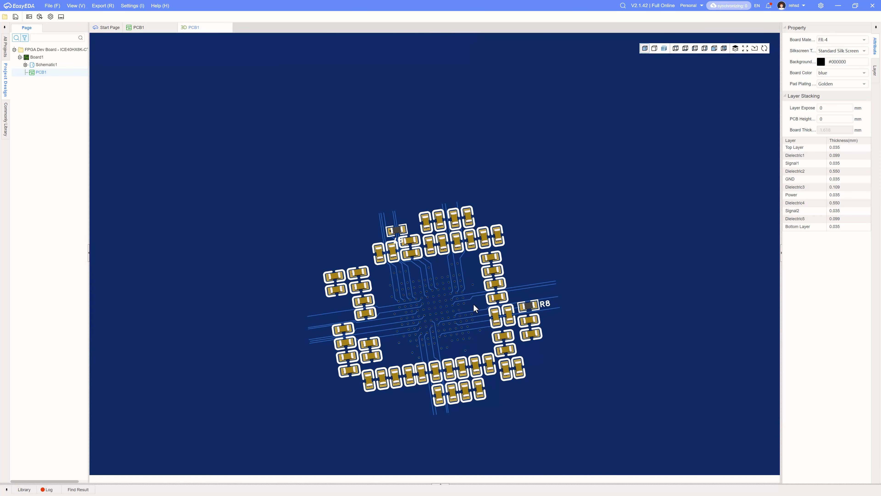
mouse_move(383, 288)
left_mouse_down()
mouse_move(390, 305)
mouse_move(384, 284)
mouse_move(376, 290)
left_mouse_up()
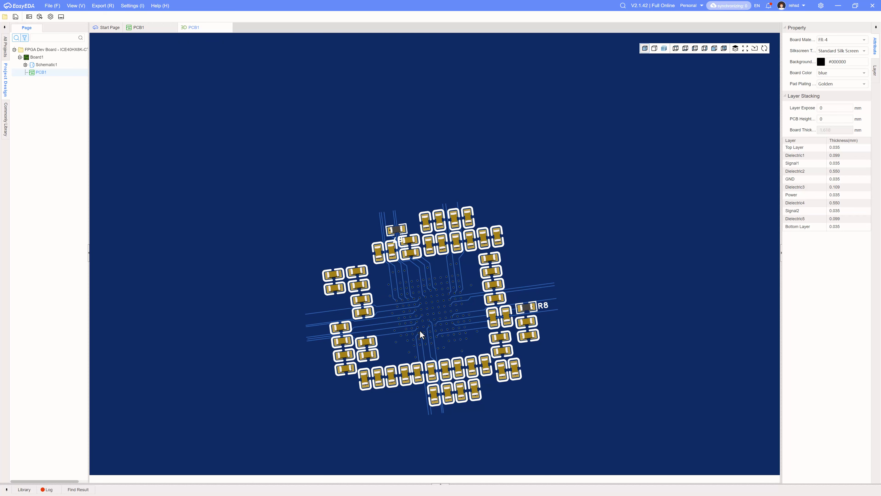
left_click_drag(477, 286, 474, 302)
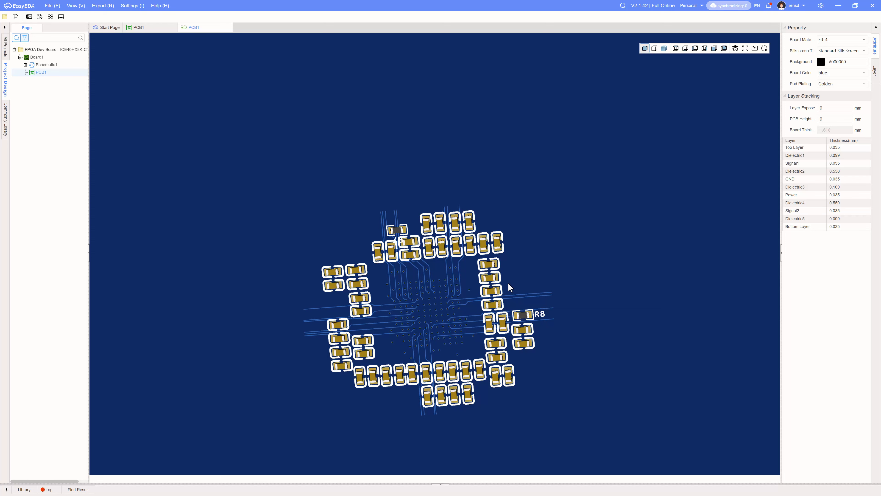
- Switch to the browser, search the web for "jlcpcb via" in a new tab and look through the results
key("alt+Tab")
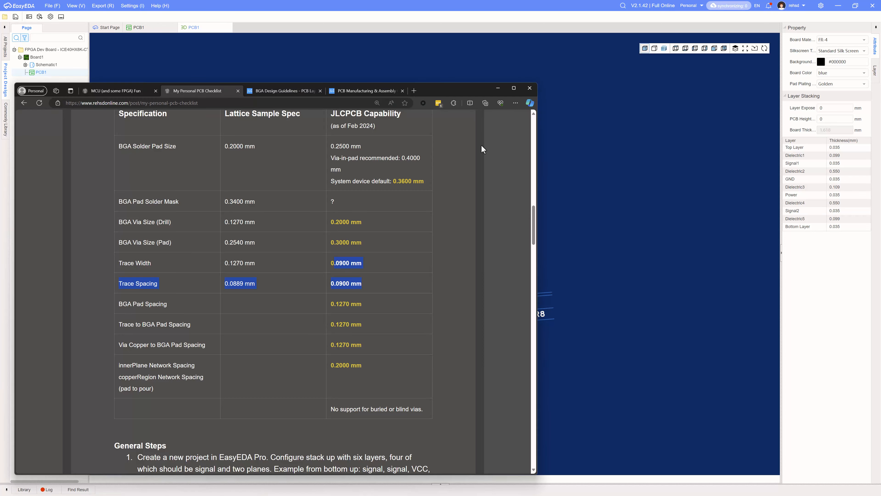
left_click(413, 91)
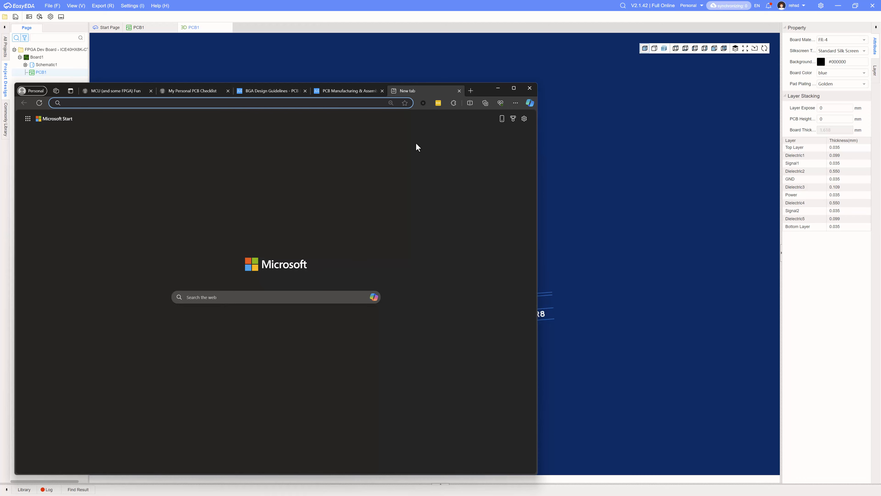
type("jlcpcb via")
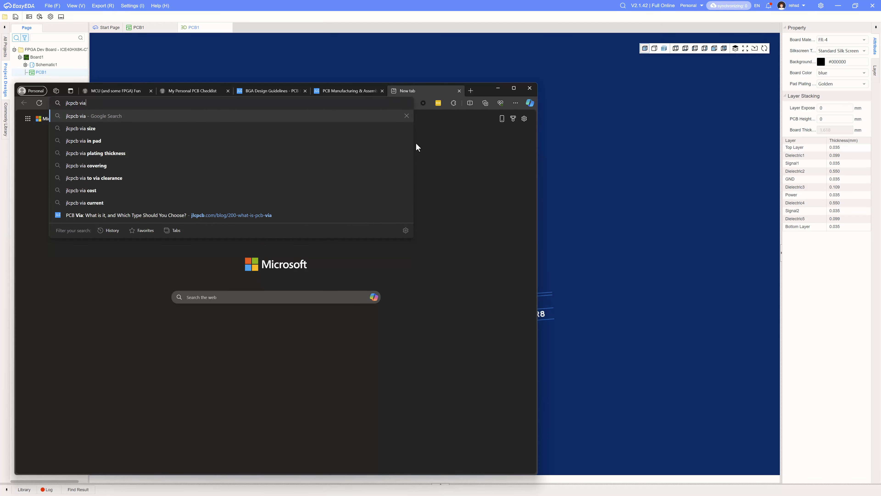
key("Return")
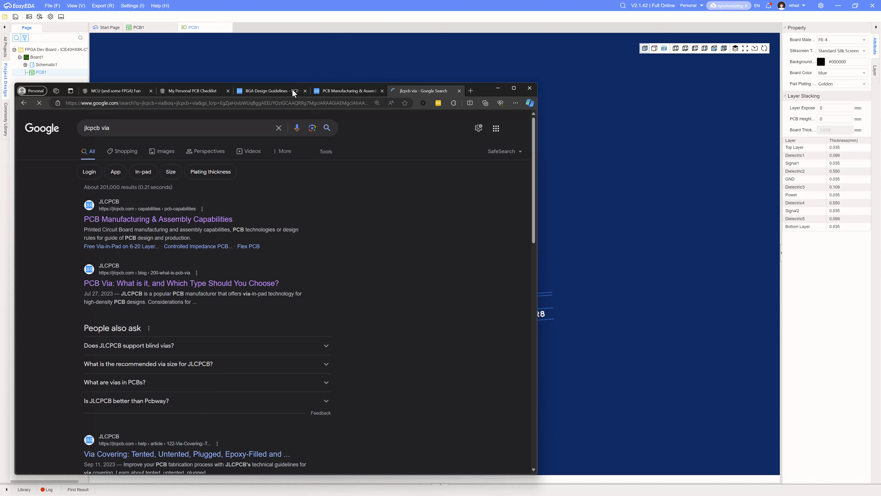
scroll(295, 231, "down", 3)
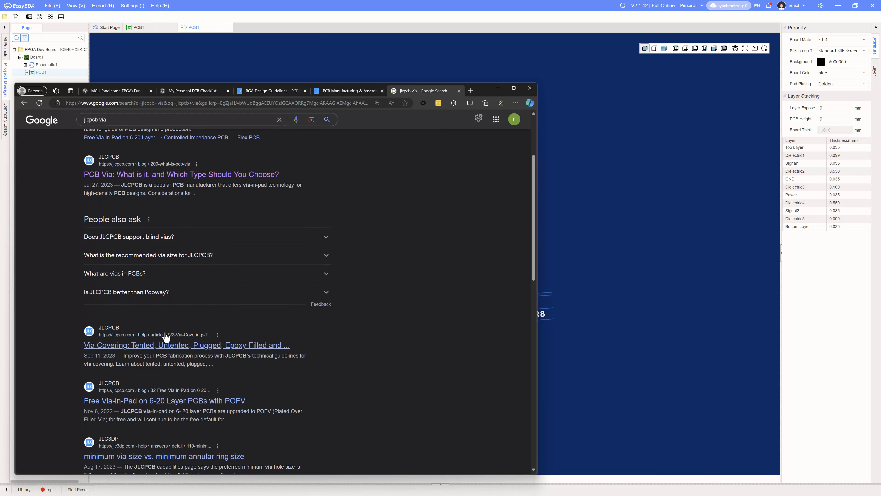
- Skim JLCPCB's Via Covering article, return to the search results and look further down the list
left_click(177, 344)
scroll(248, 313, "down", 15)
key("alt+Left")
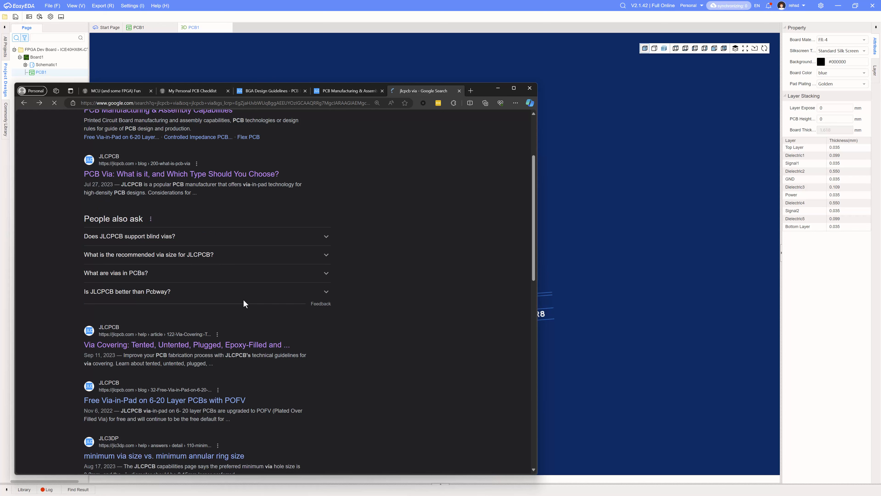
scroll(245, 305, "down", 3)
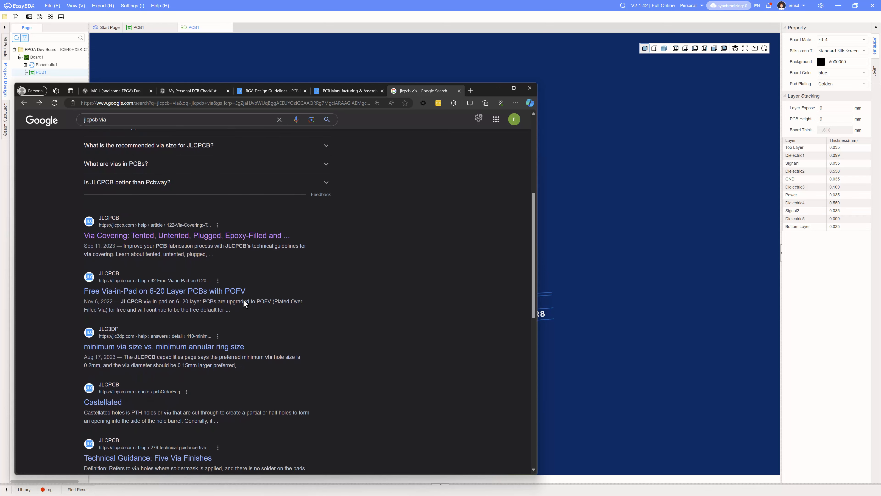
scroll(244, 303, "down", 3)
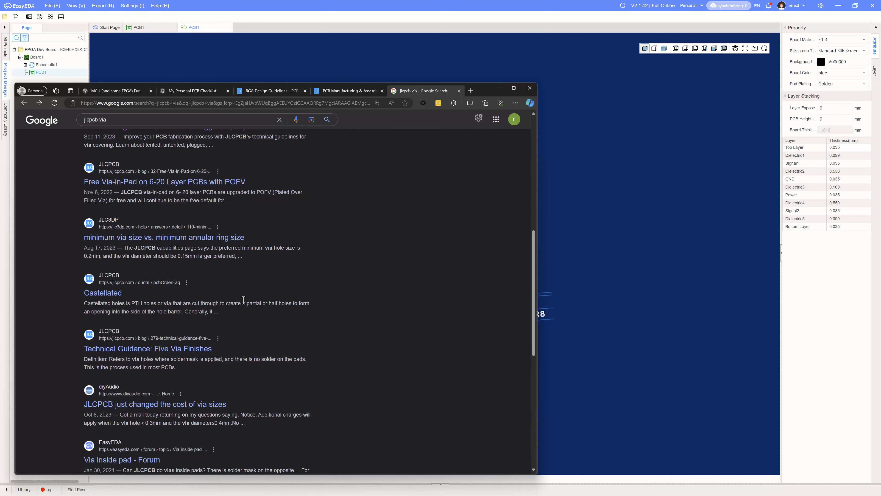
- Refine the search to "jlcpcb vias" and examine the via types diagram in JLCPCB's PCB Via article
scroll(243, 300, "up", 9)
left_click(124, 134)
type("s")
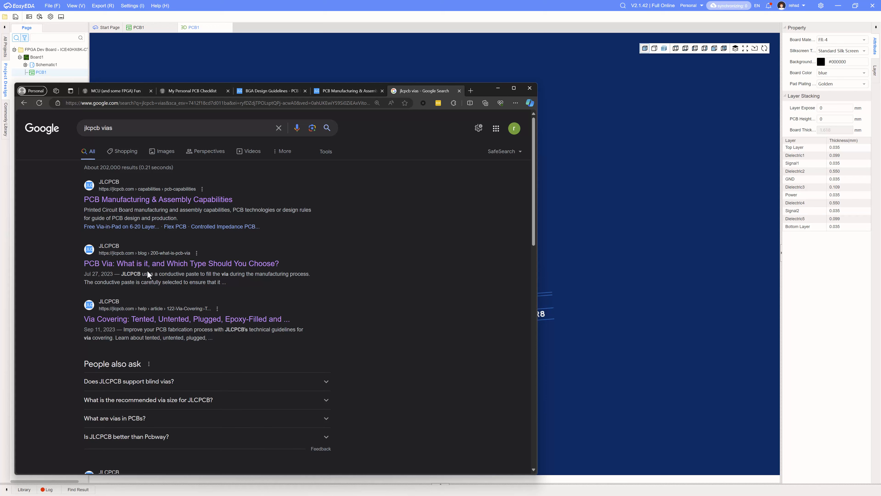
left_click(151, 271)
scroll(227, 275, "down", 2)
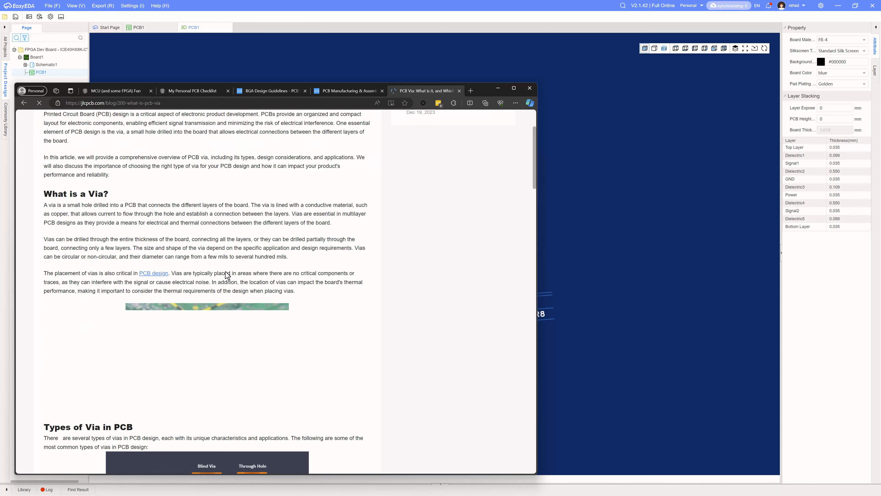
scroll(227, 275, "down", 5)
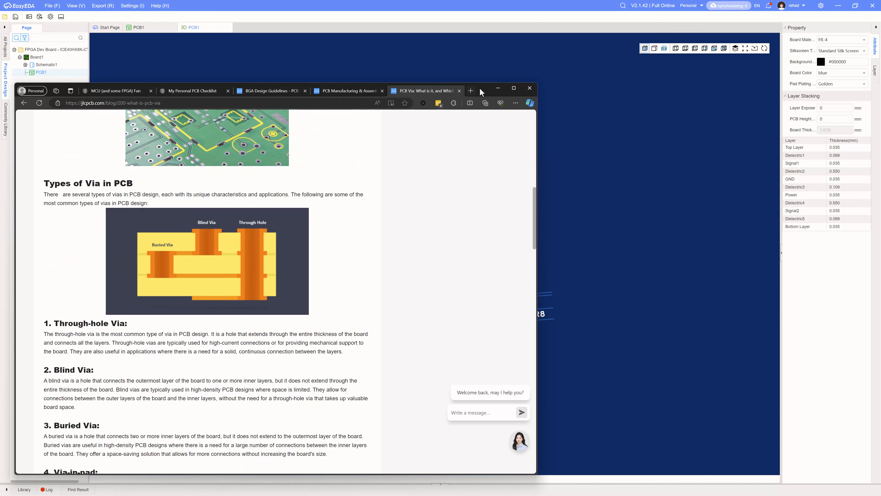
left_click_drag(481, 92, 559, 62)
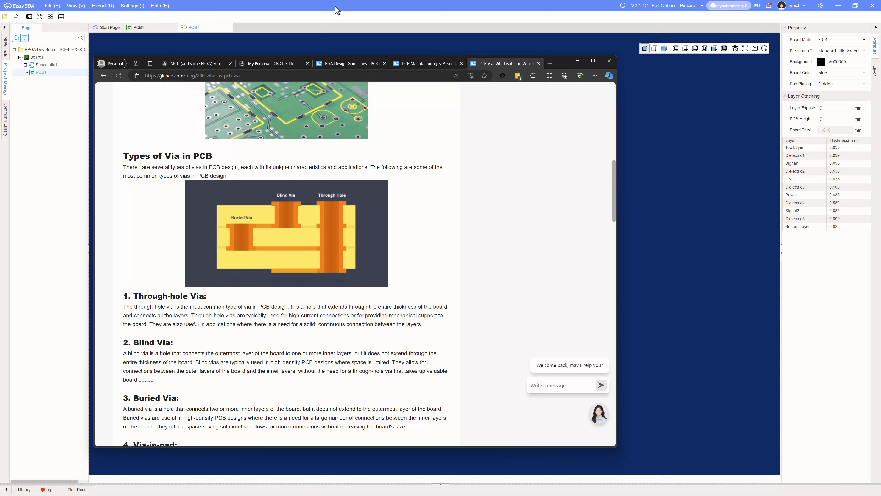
- Return to EasyEDA Pro's 3D view and examine the BGA vias on the underside and the chip's fanout on top
left_click(338, 25)
left_click_drag(418, 274, 418, 225)
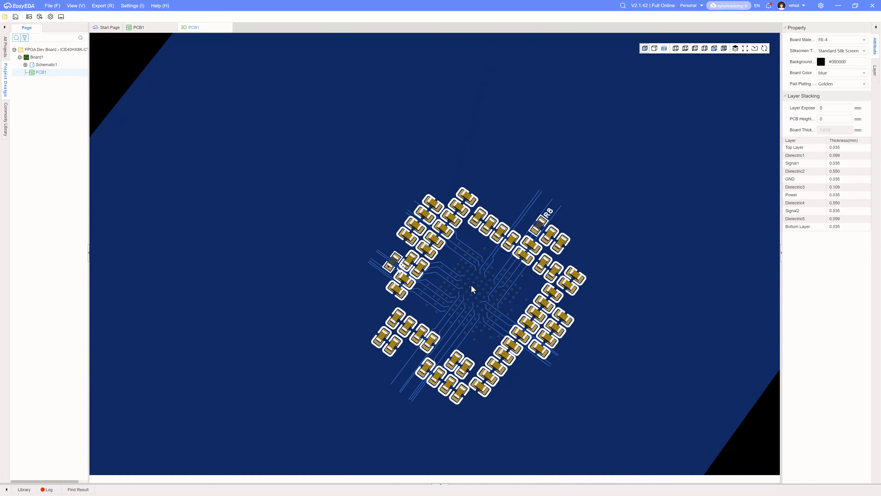
left_click_drag(439, 283, 430, 299)
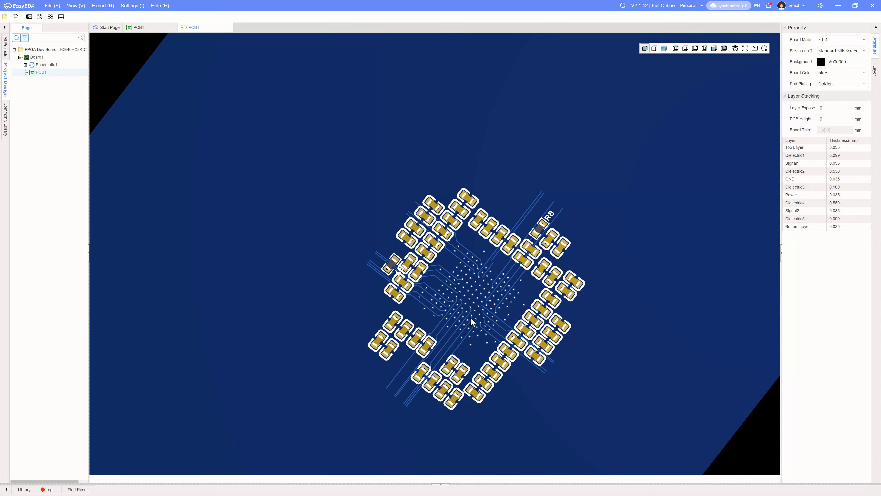
left_click_drag(443, 241, 513, 180)
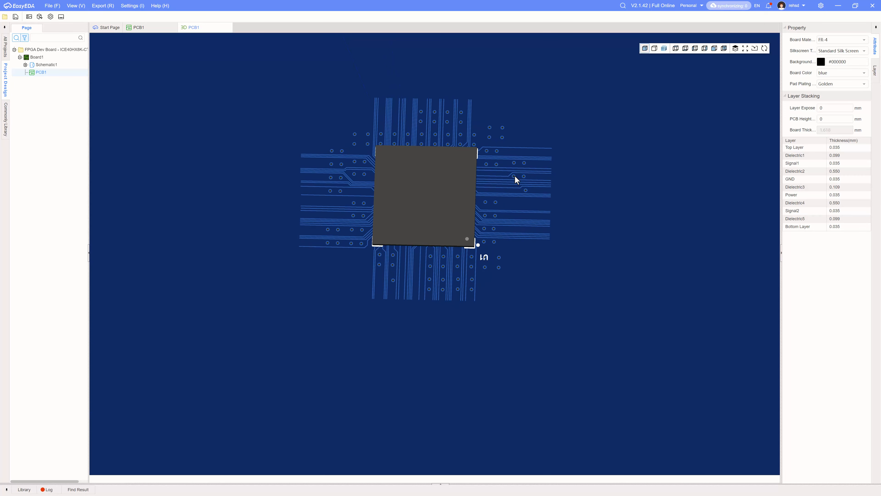
mouse_move(453, 270)
left_mouse_down()
mouse_move(461, 283)
mouse_move(454, 275)
mouse_move(464, 266)
left_mouse_up()
left_click_drag(524, 188, 490, 177)
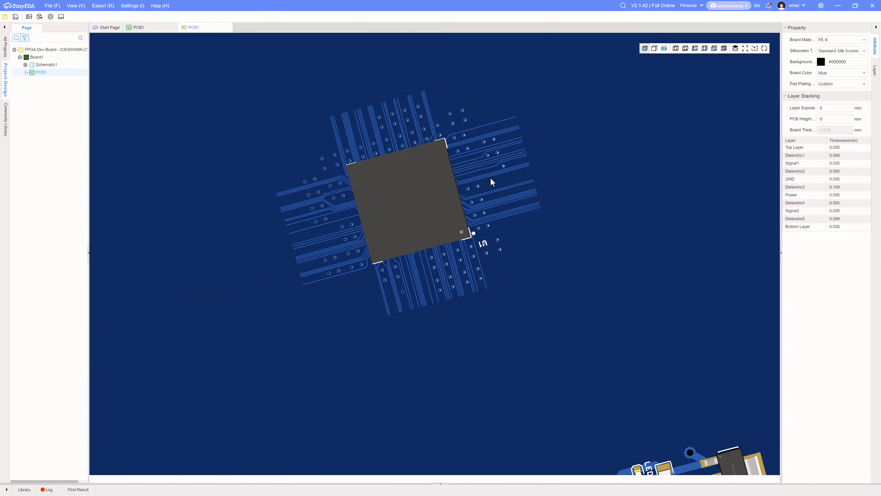
- Examine the whole top side of the 3D board, including the BGA and the power components by the connector
scroll(491, 179, "down", 5)
left_click_drag(395, 240, 404, 216)
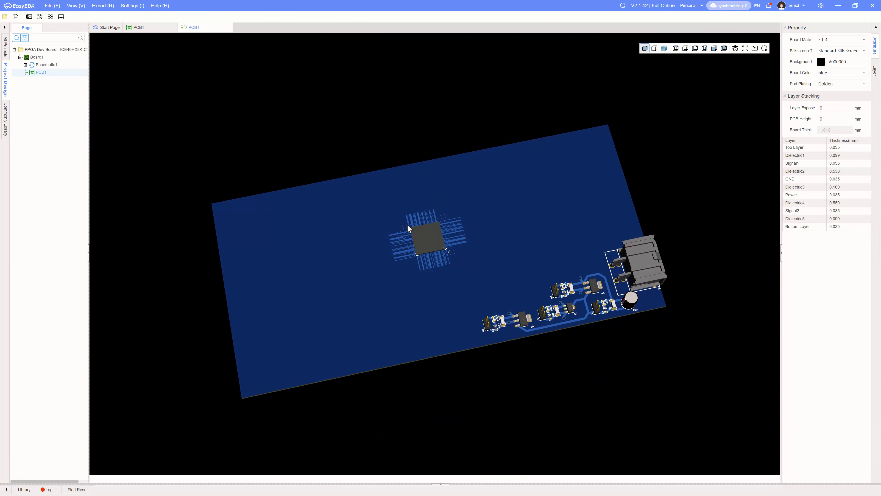
left_click_drag(410, 264, 480, 272)
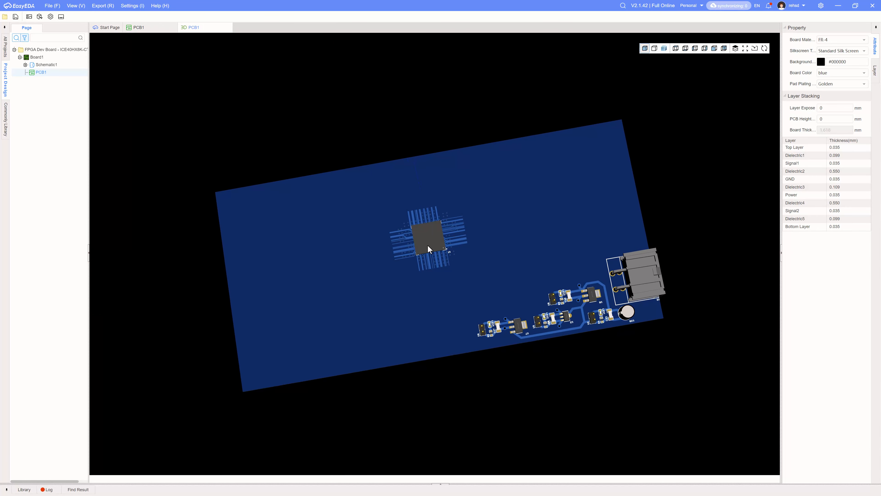
left_click_drag(512, 238, 395, 301)
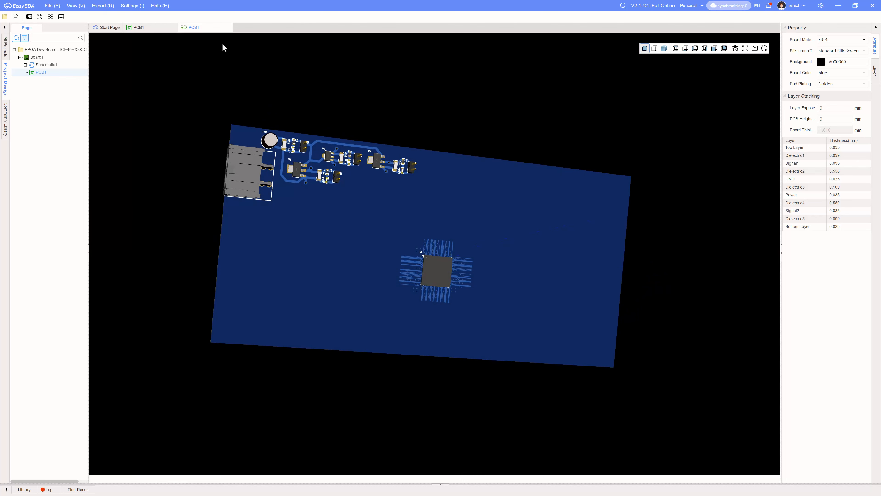
left_click_drag(362, 197, 360, 197)
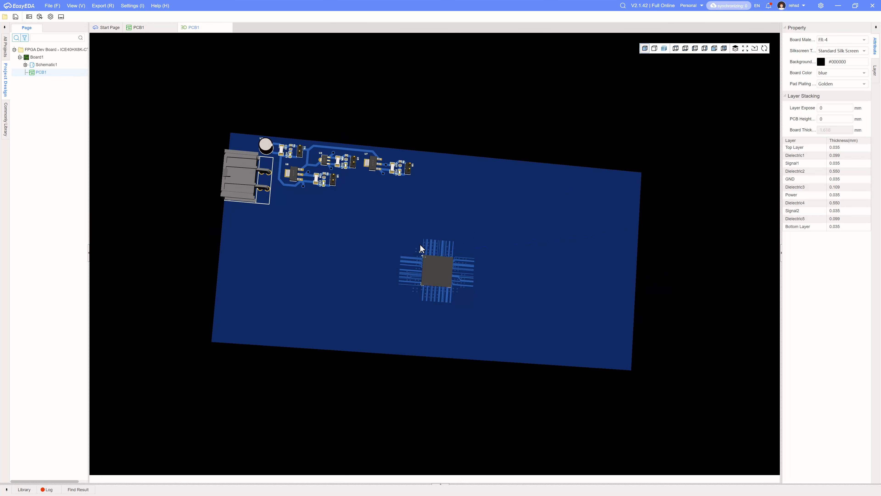
- Open the PCB1 layout, switch to the browser's PCB checklist and review its General Steps, highlighting the stack-up configuration instruction
left_click(152, 29)
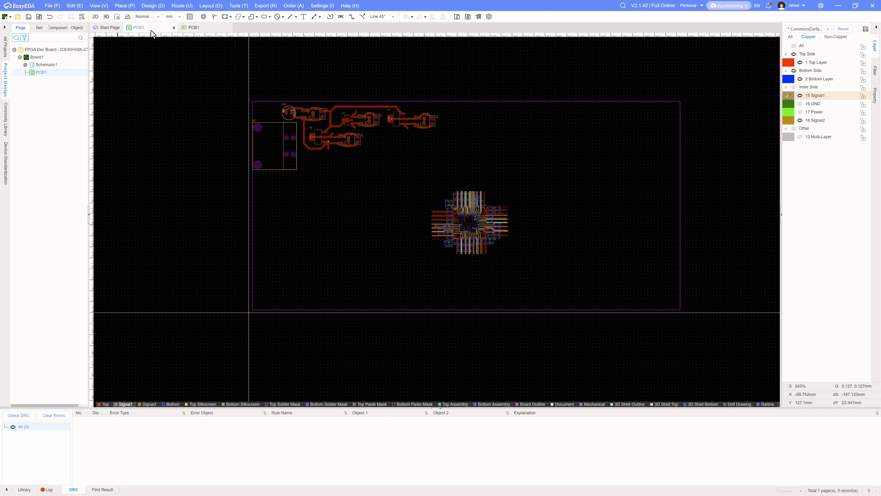
key("alt+Tab")
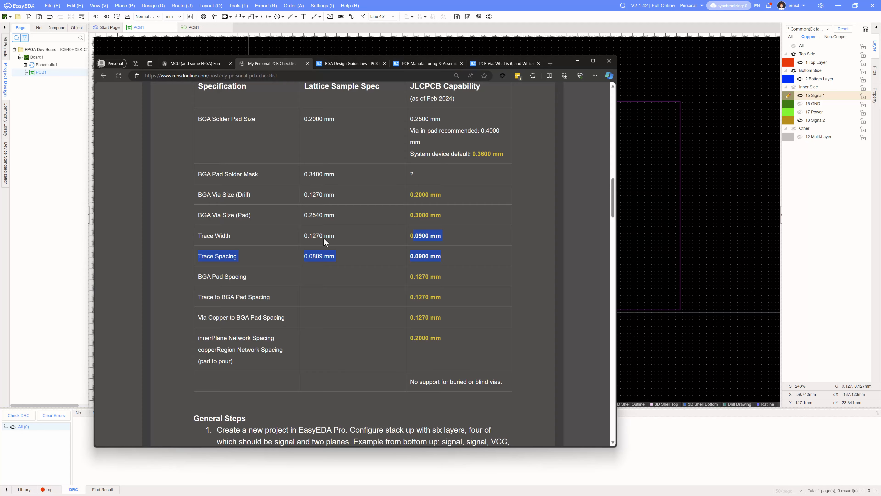
scroll(324, 238, "up", 10)
scroll(319, 254, "down", 10)
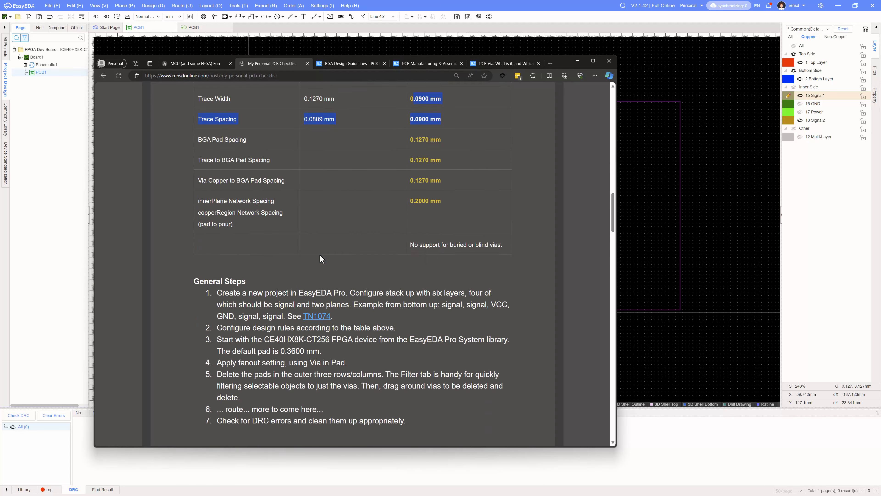
scroll(320, 259, "down", 5)
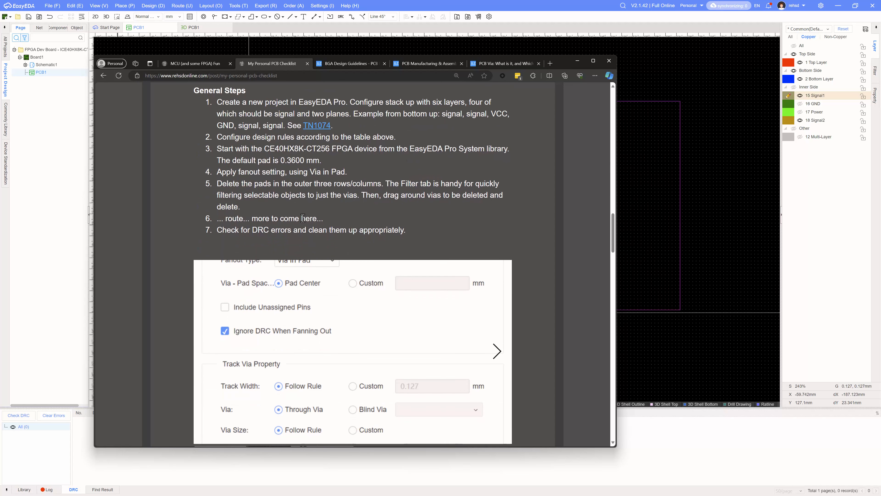
scroll(302, 219, "up", 1)
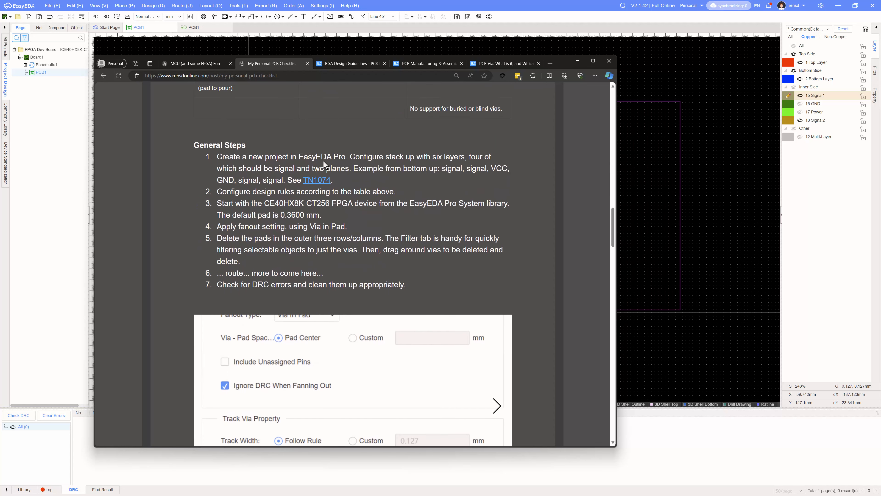
left_click_drag(349, 157, 438, 158)
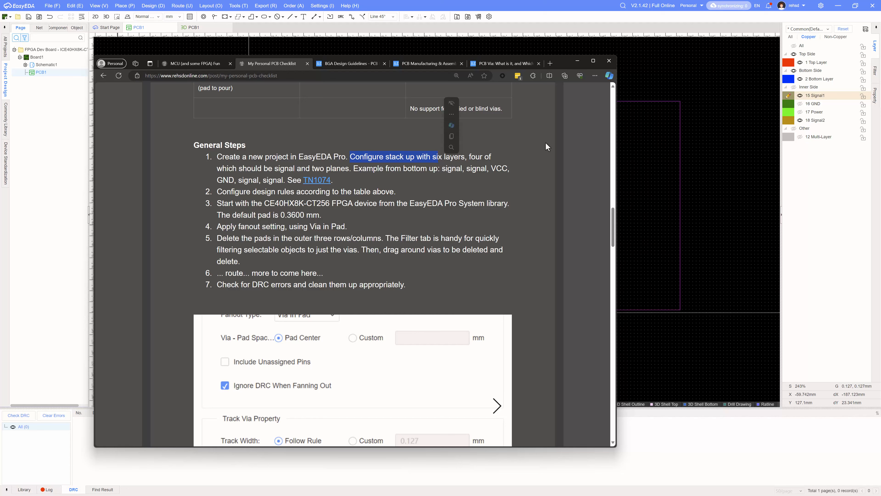
- Return to EasyEDA Pro and inspect the six copper layers and their types in the Layer Manager, leaving without changes
left_click(604, 9)
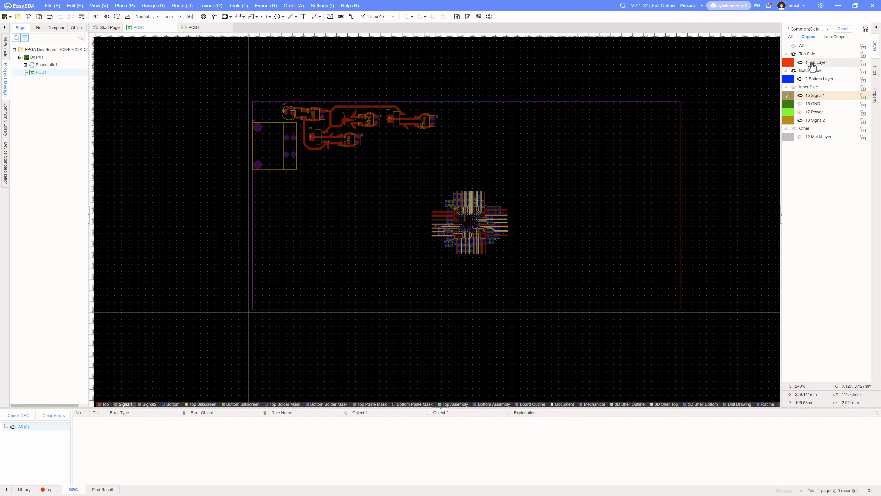
left_click(866, 29)
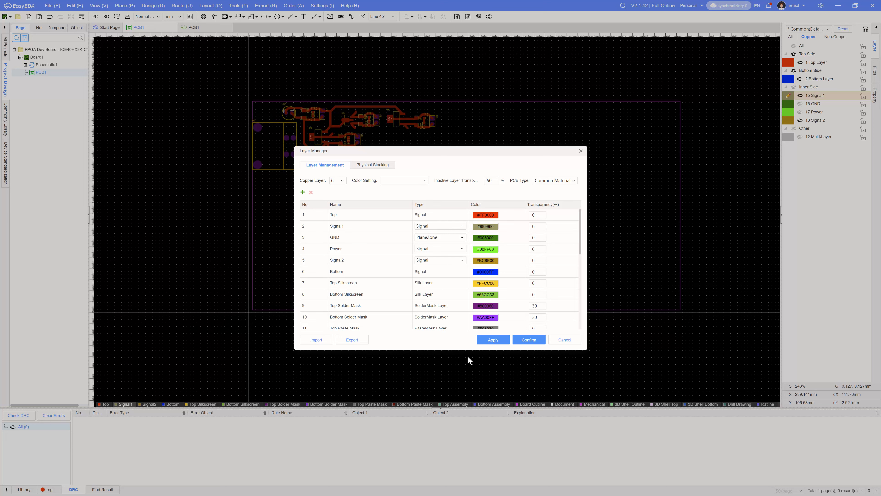
left_click(571, 342)
- Make GND the active layer, look over the document properties and show the Power and GND inner layers
left_click(795, 104)
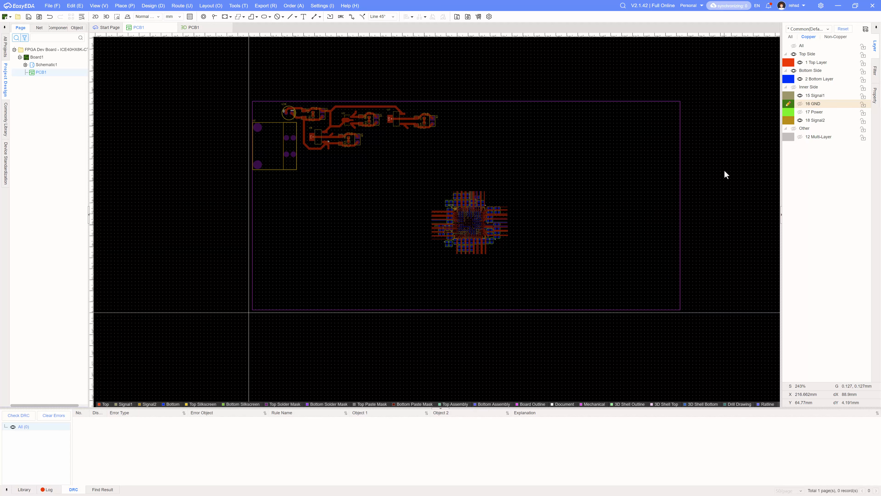
left_click(875, 99)
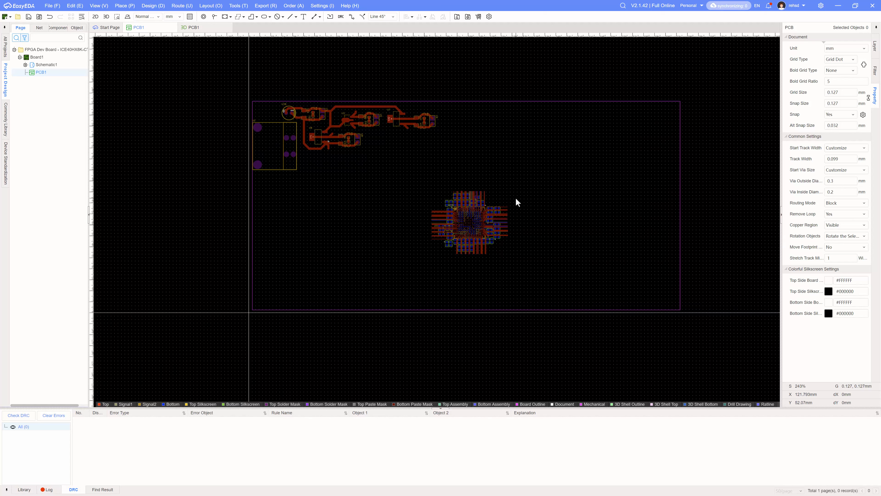
left_click(876, 52)
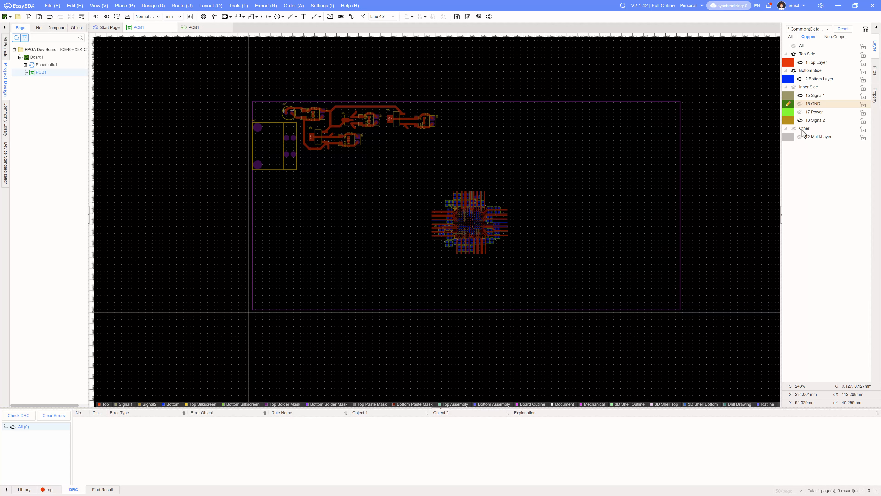
left_click(800, 112)
left_click(801, 104)
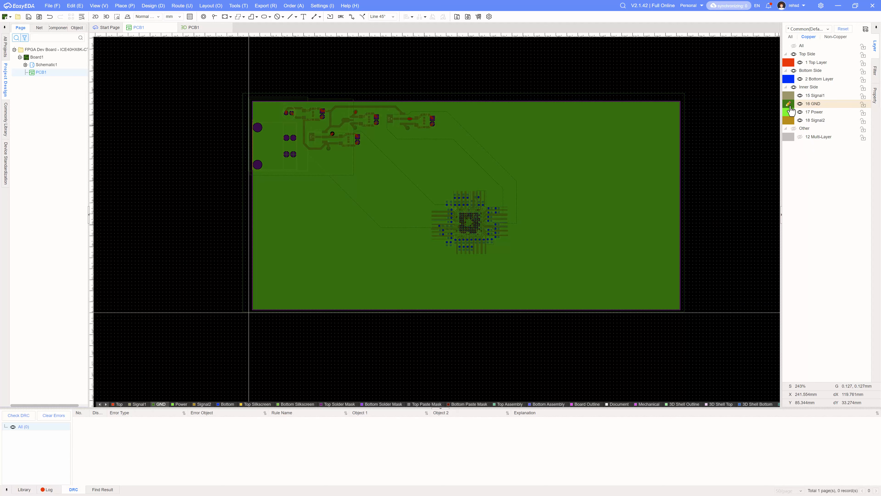
- Select the plane zone on the GND layer to check its net properties, and make Power the active layer
left_click(658, 164)
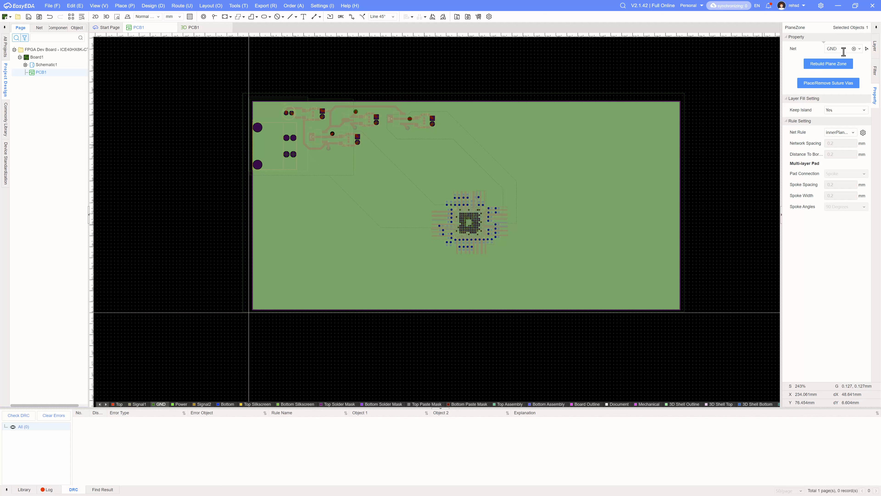
left_click(841, 61)
left_click(877, 50)
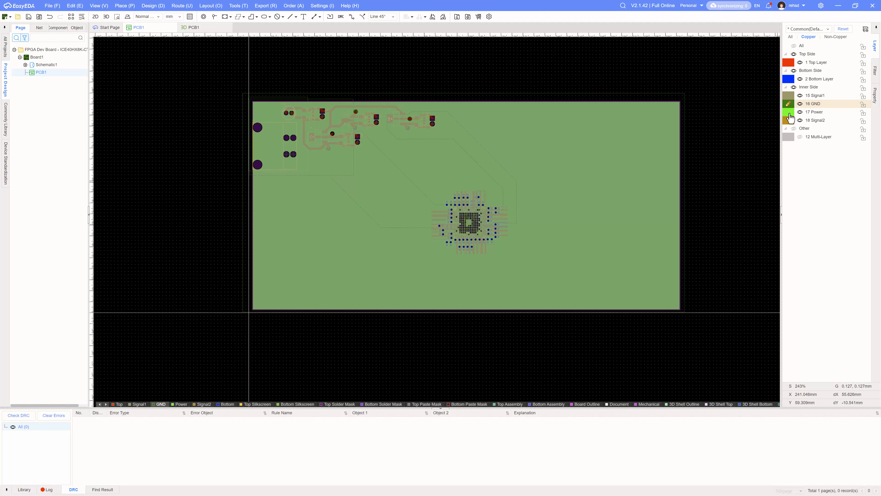
left_click(789, 113)
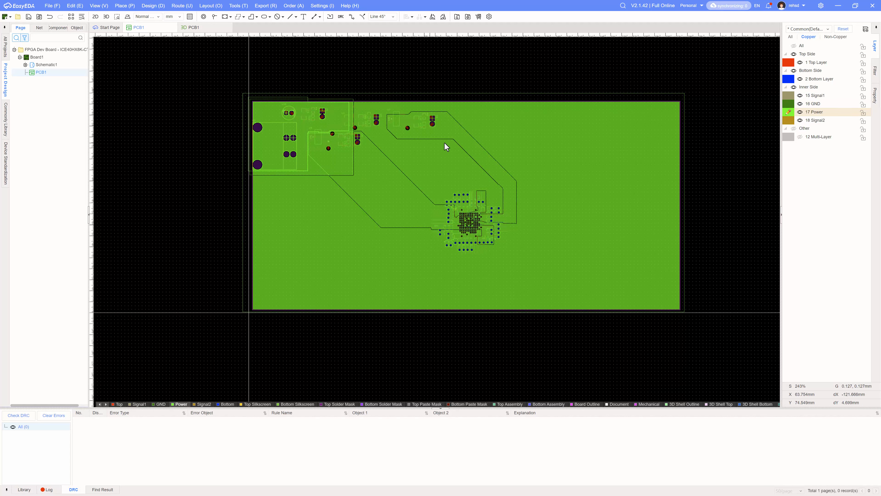
- Select the 2V5 copper fill on the Power layer to check its net and where it reaches the BGA
left_click(448, 135)
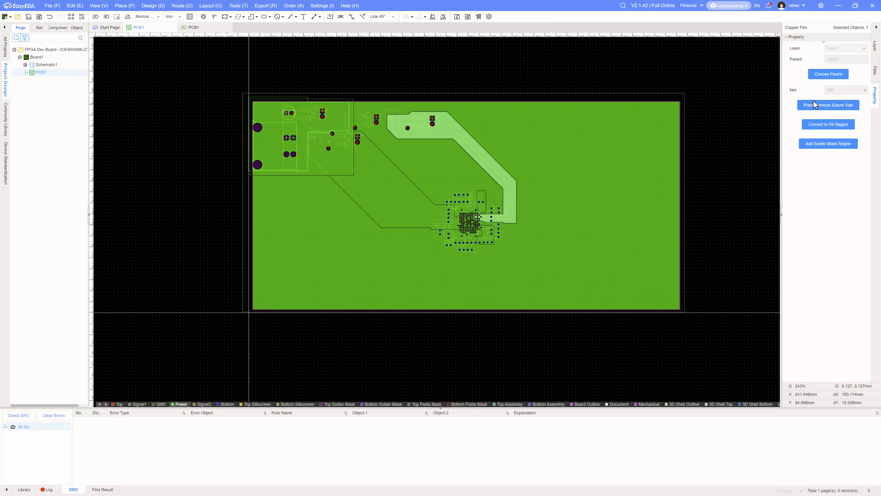
scroll(462, 222, "up", 5)
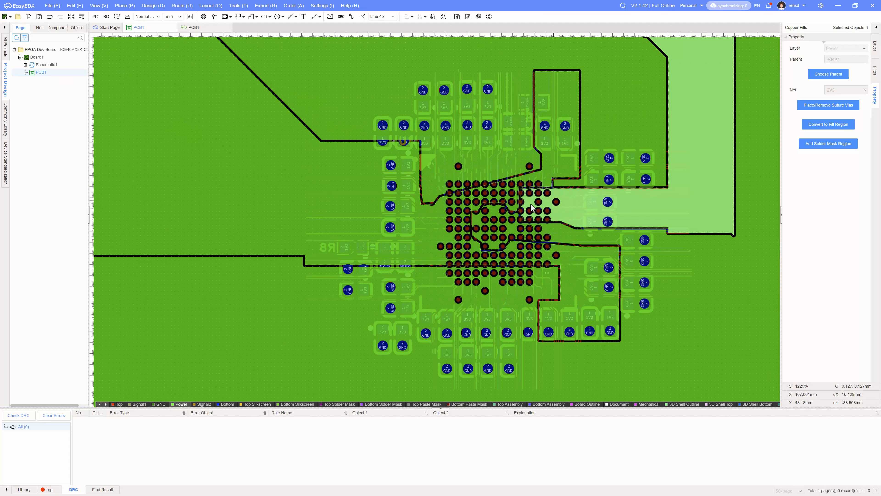
scroll(556, 208, "down", 4)
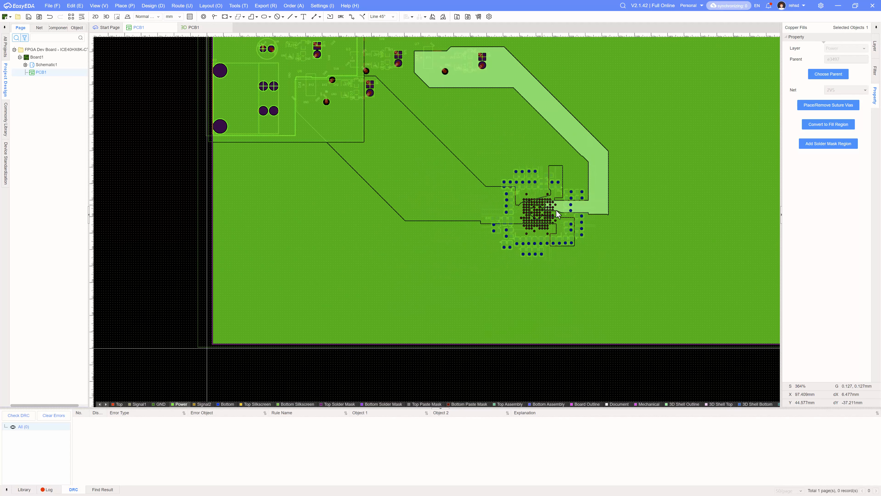
- Select the 1V2 copper fill on the Power layer and examine its path from the regulator to the BGA area
left_click(440, 192)
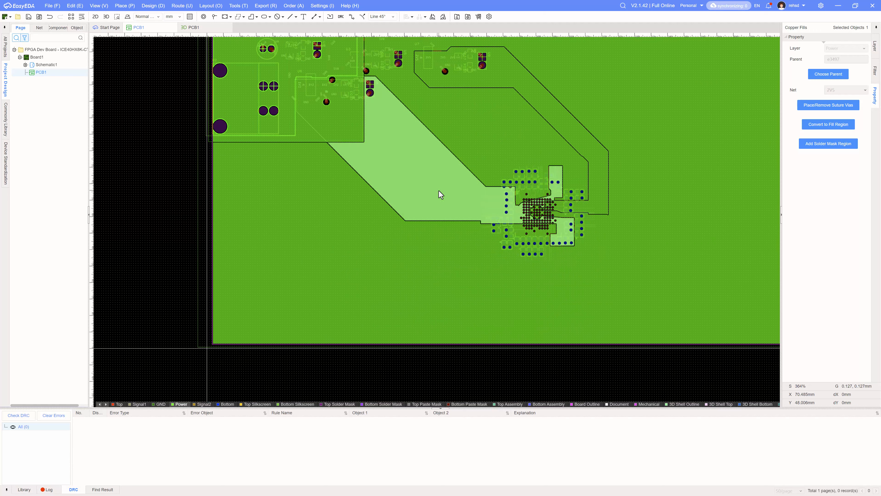
scroll(684, 168, "up", 3)
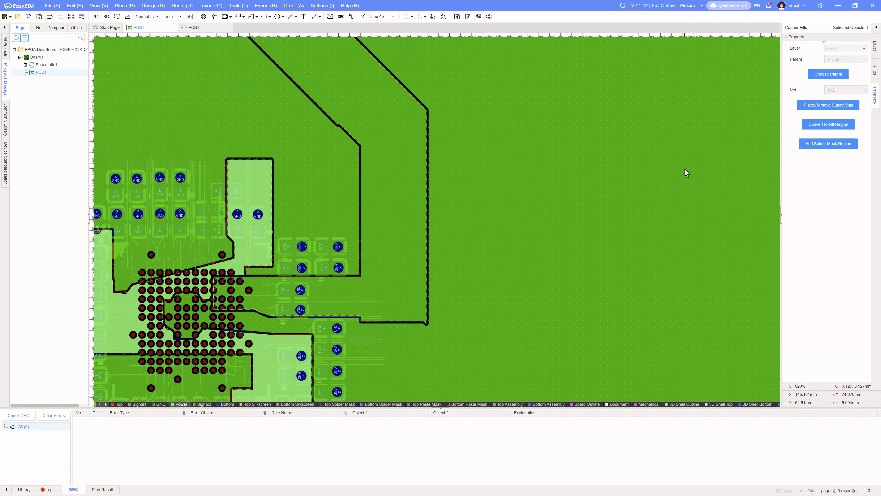
scroll(626, 189, "down", 2)
right_click_drag(607, 258, 694, 226)
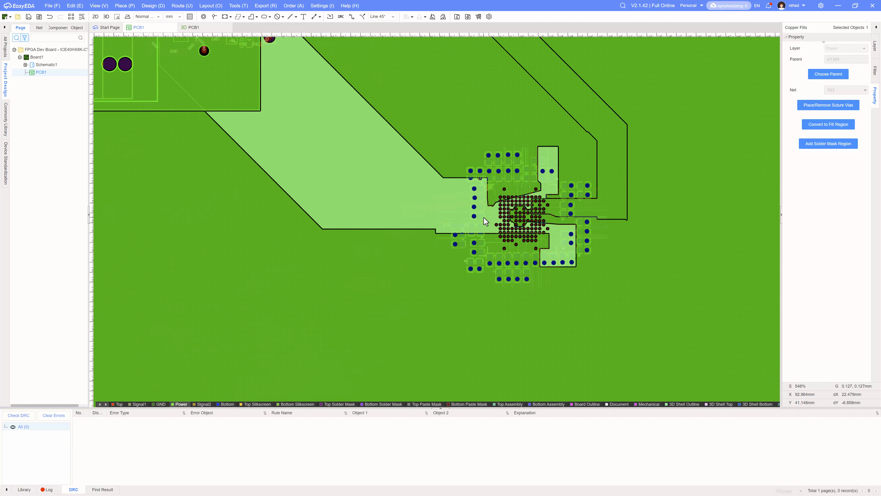
scroll(486, 191, "up", 1)
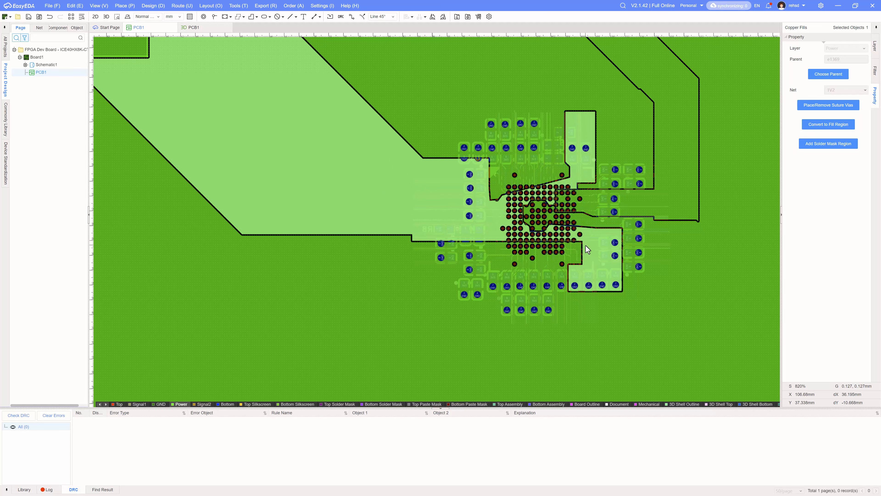
scroll(585, 244, "down", 5)
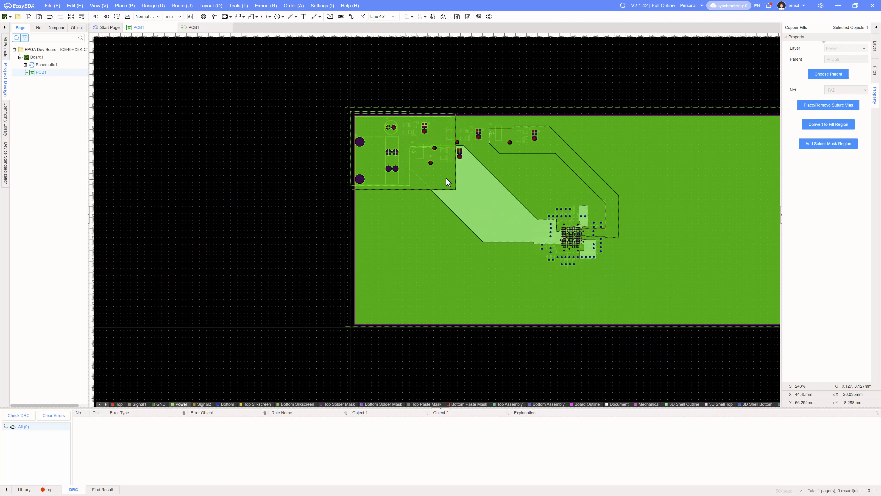
- Select the 5V0 corner fill and the large 3V3 fill, and examine how the 3V3 plane surrounds the regulators and BGA
left_click(376, 133)
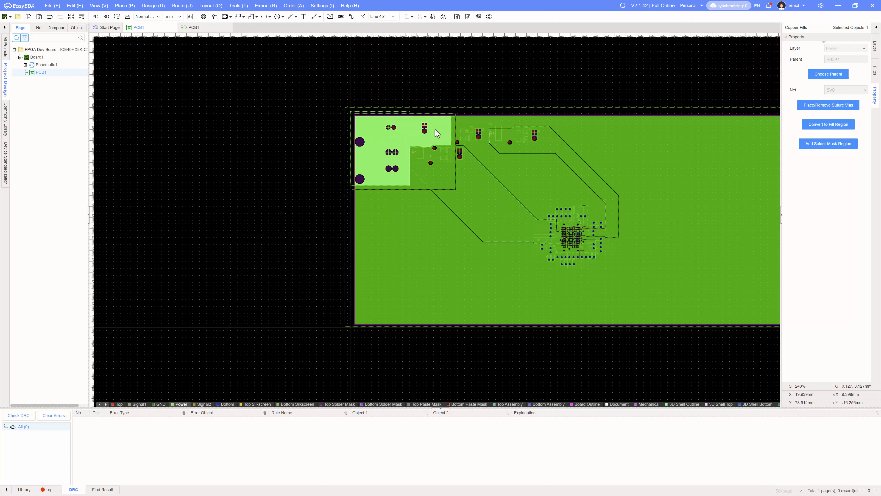
left_click(463, 121)
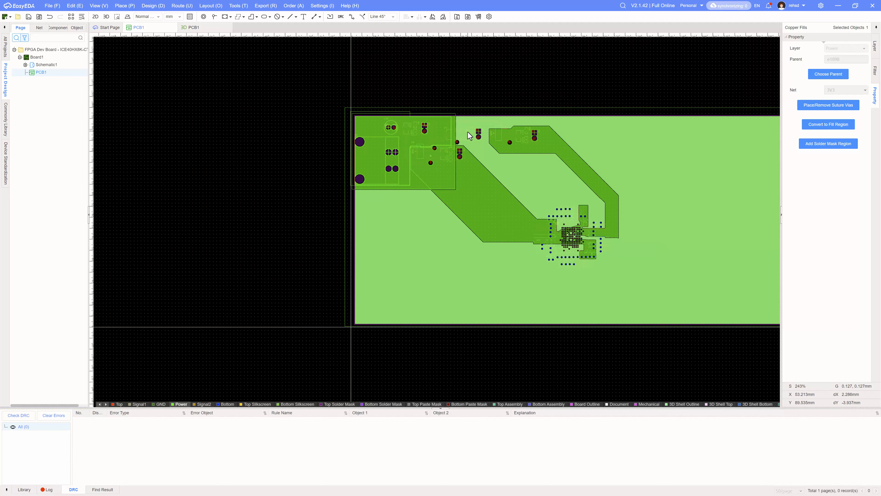
scroll(468, 132, "up", 6)
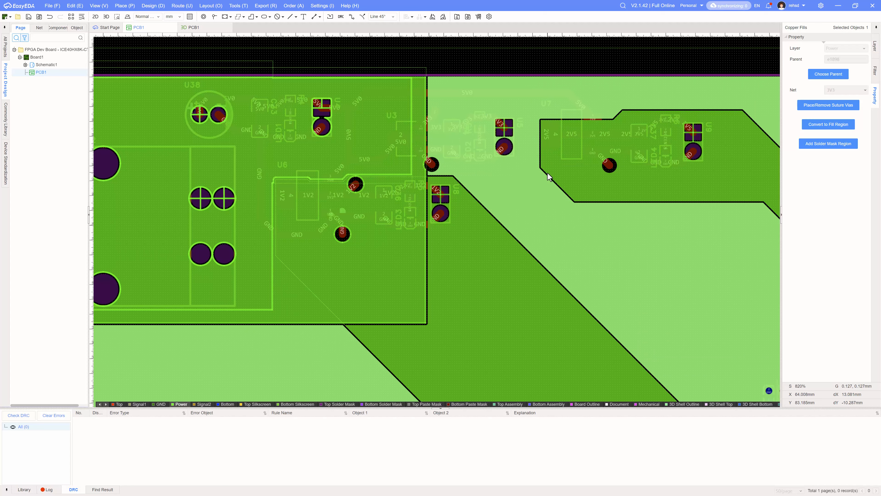
scroll(548, 173, "down", 2)
scroll(546, 173, "down", 2)
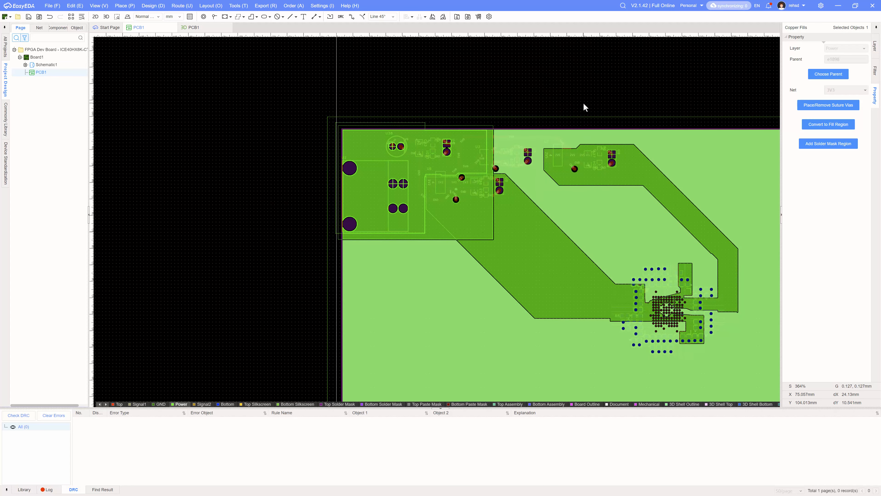
right_click_drag(603, 88, 492, 65)
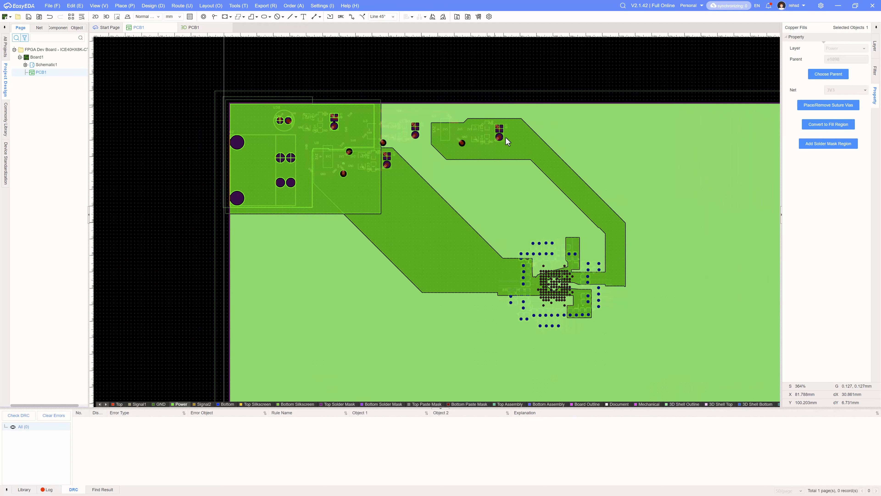
scroll(541, 191, "up", 4)
scroll(541, 191, "down", 4)
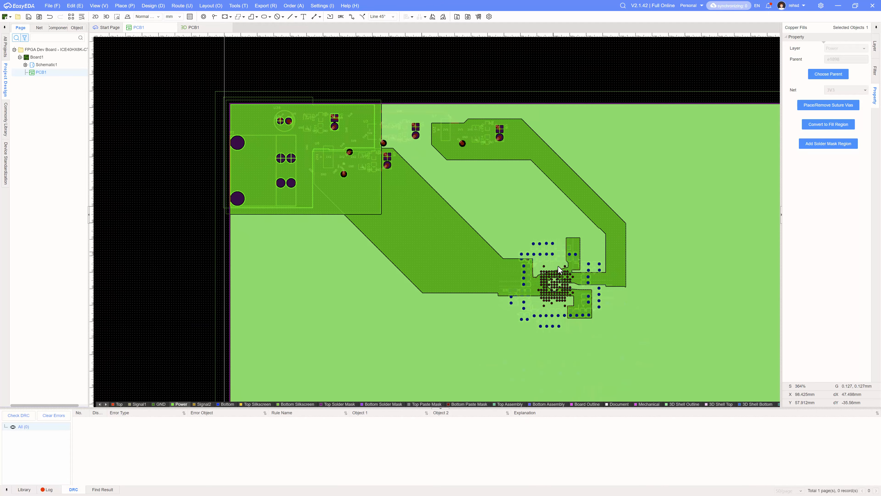
scroll(562, 288, "up", 4)
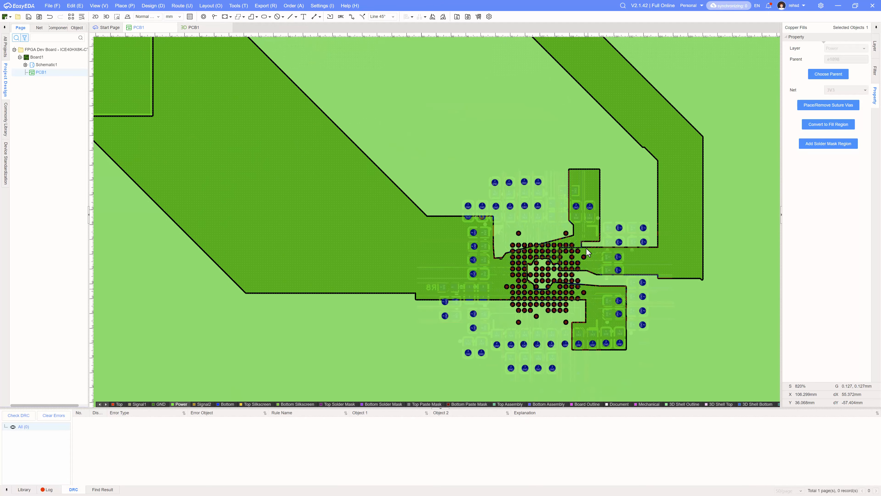
scroll(583, 247, "down", 2)
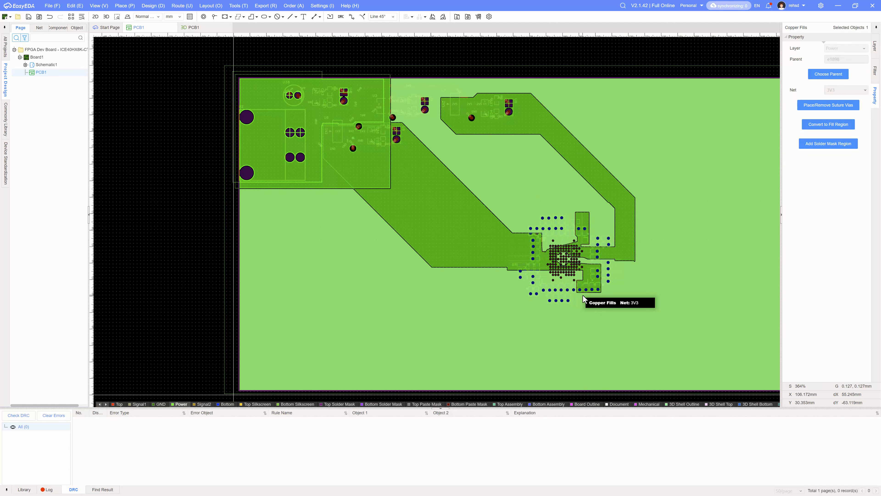
- Select the 1V2, 2V5 and 3V3 copper fills in turn and examine how the power plane is split beneath the BGA
left_click(470, 230)
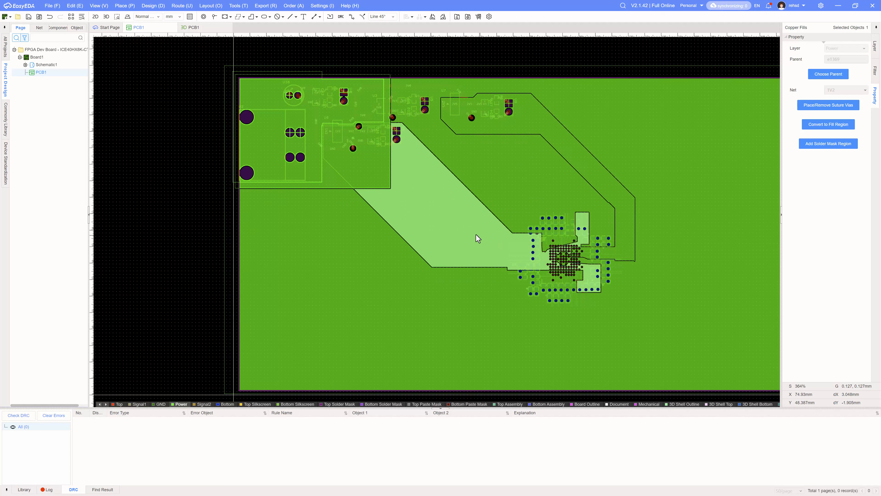
left_click(534, 123)
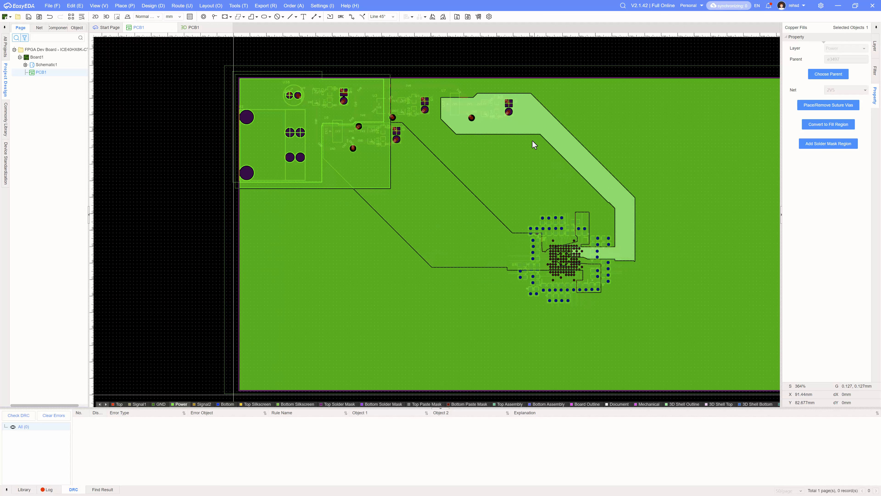
left_click(524, 184)
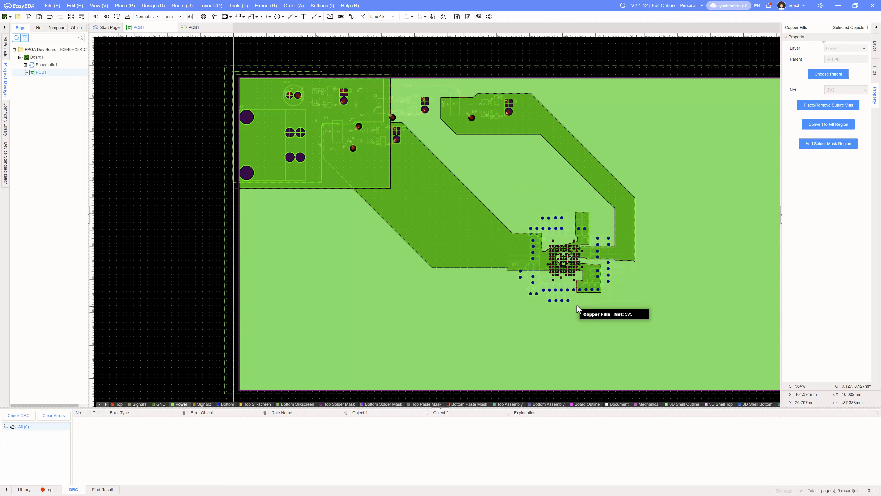
scroll(597, 271, "up", 4)
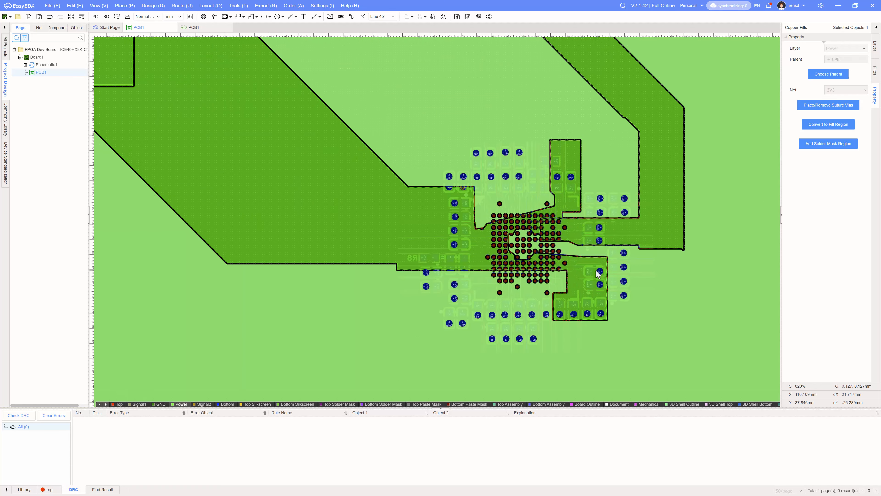
scroll(552, 285, "up", 2)
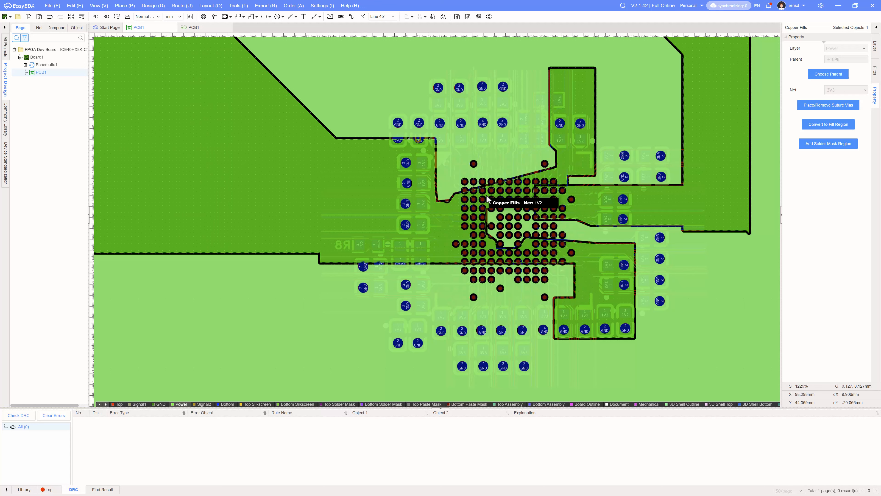
scroll(486, 194, "down", 2)
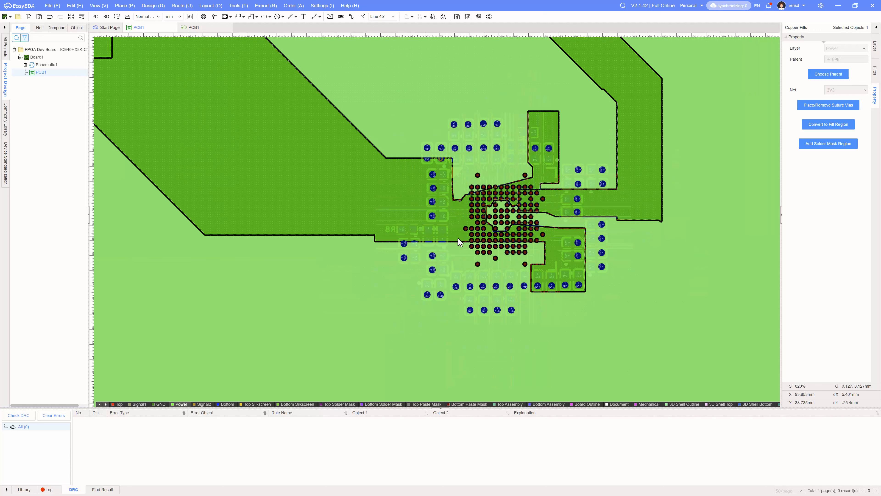
scroll(466, 273, "down", 2)
scroll(465, 278, "down", 1)
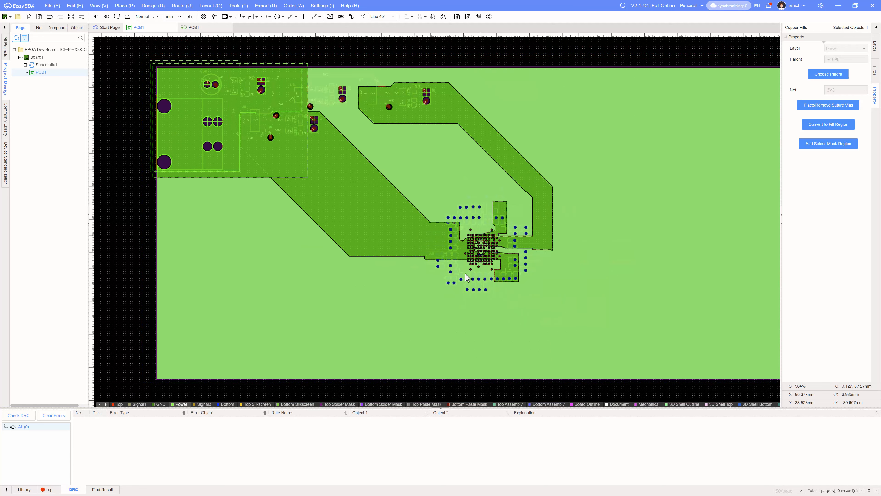
- Hide the Power and GND inner layers and make Top Layer the active layer
left_click(875, 46)
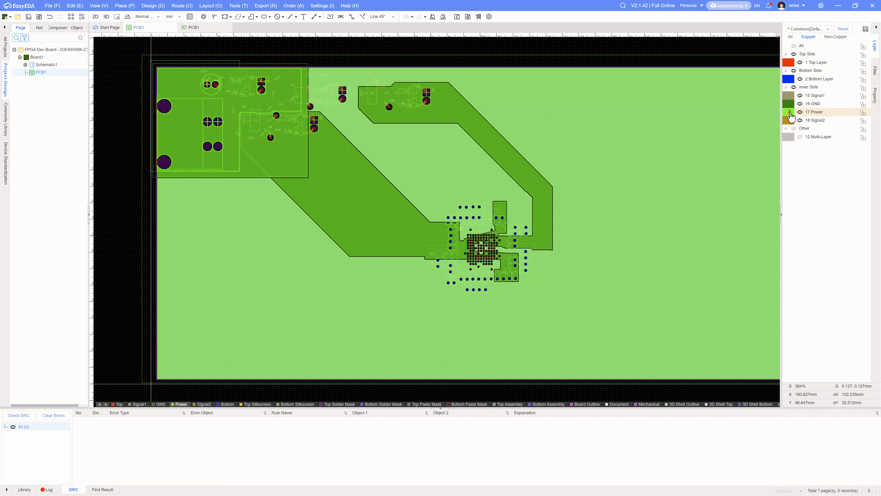
left_click(799, 112)
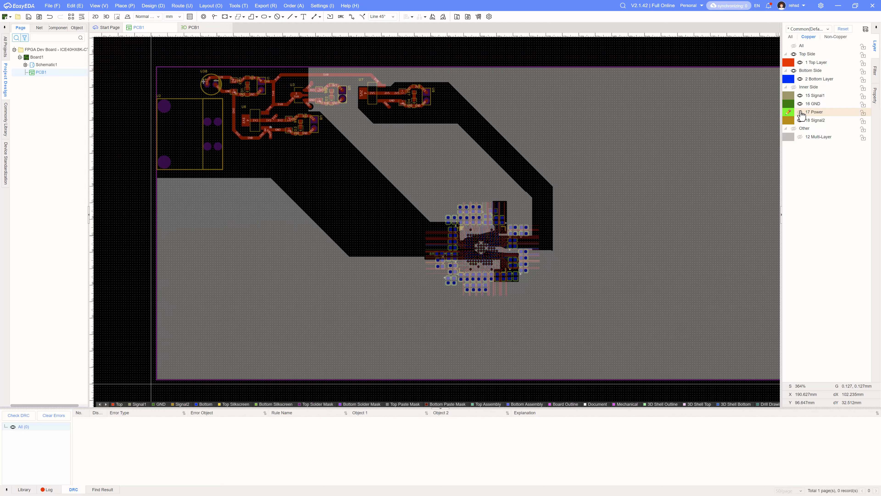
left_click(800, 104)
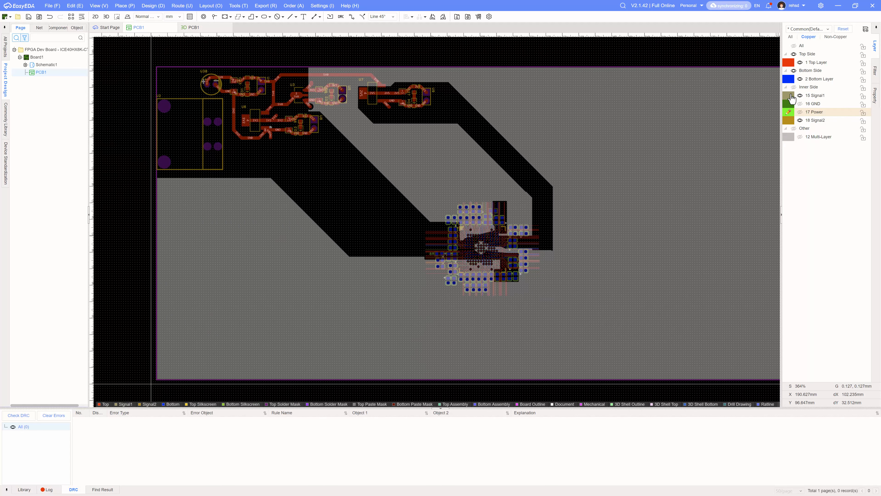
left_click(788, 63)
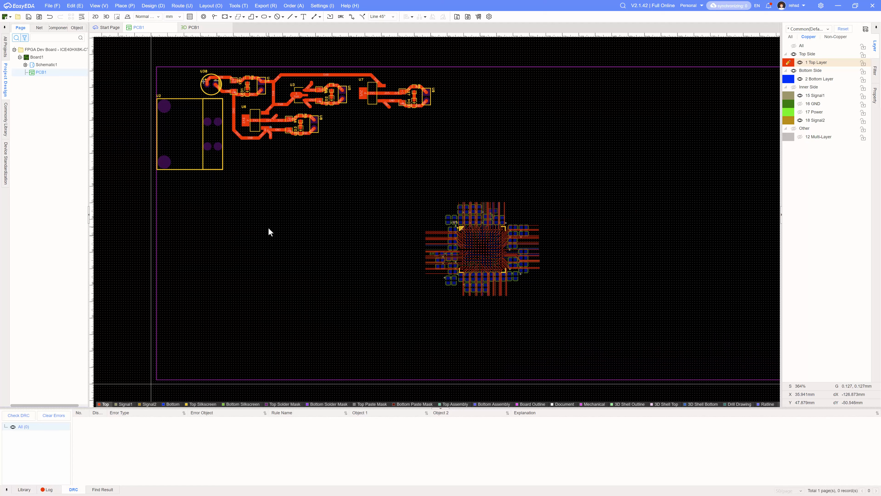
- Examine the regulator circuits on the top layer and select the board outline to check its dimensions
scroll(436, 232, "down", 2)
scroll(307, 138, "up", 6)
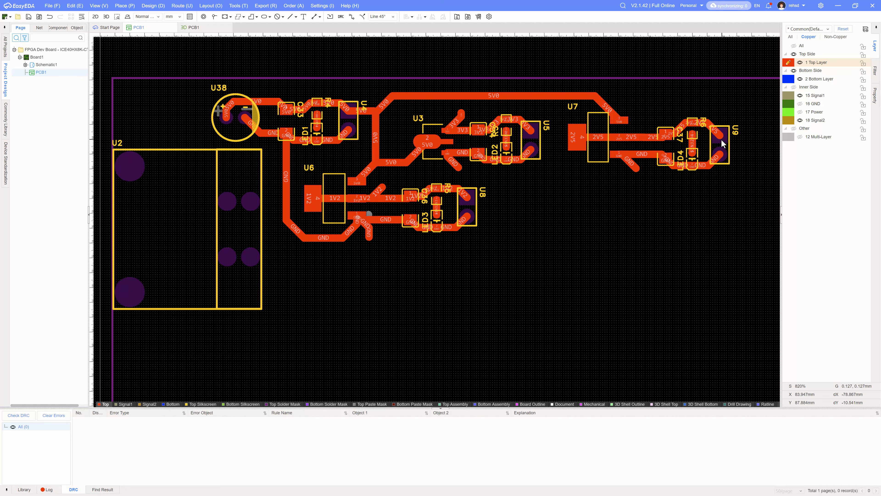
scroll(717, 145, "down", 5)
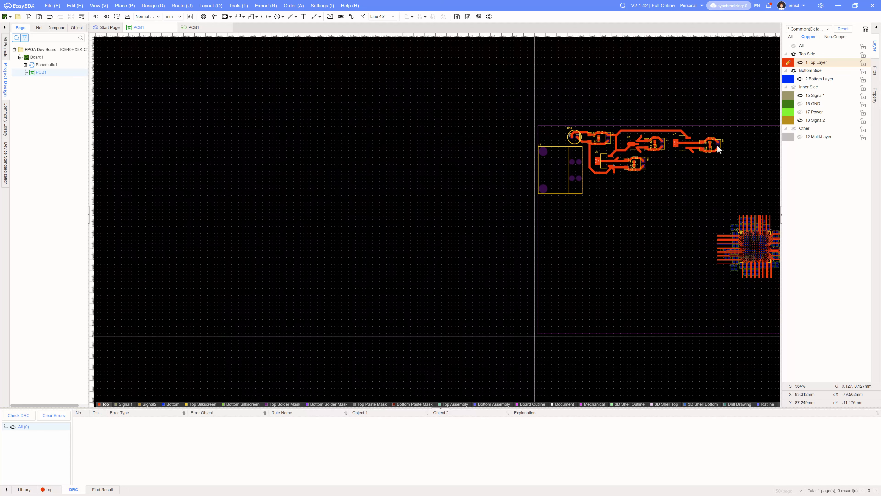
right_click_drag(423, 189, 230, 169)
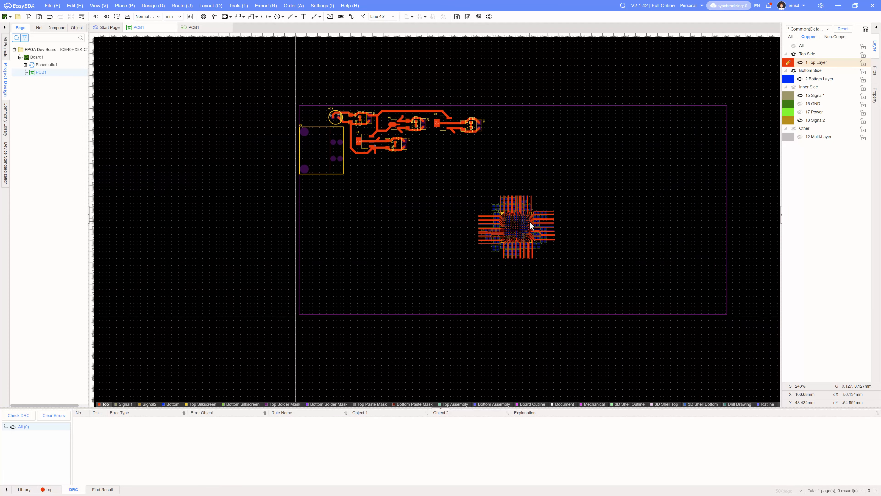
mouse_move(531, 225)
left_click(547, 109)
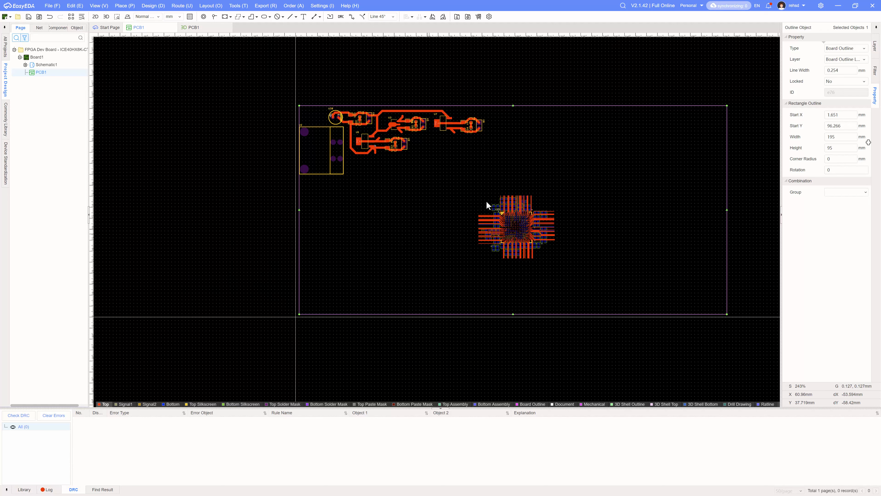
- Hide the Top, Bottom, Signal1 and Signal2 copper layers around the BGA
scroll(527, 233, "up", 5)
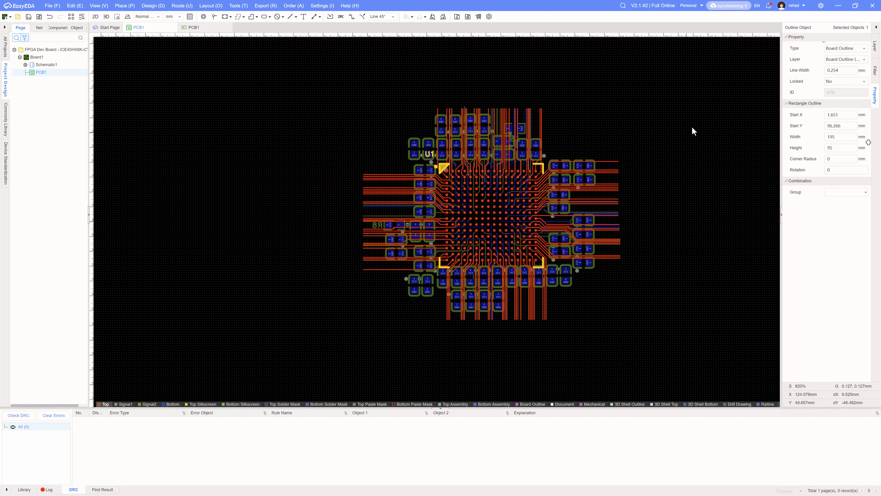
left_click(876, 52)
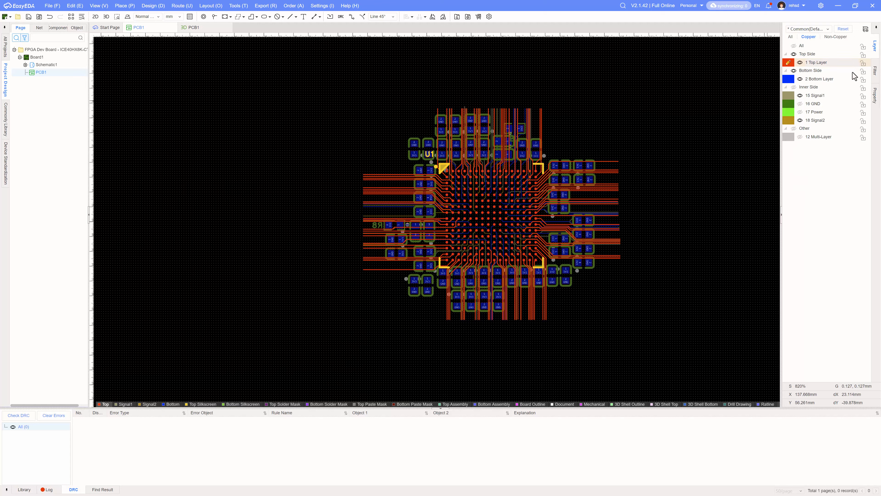
left_click(795, 54)
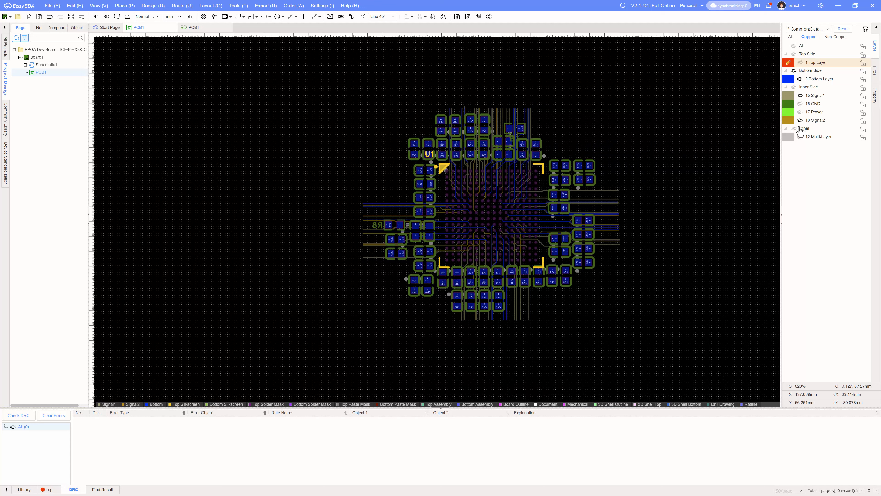
left_click(794, 70)
left_click(800, 96)
left_click(800, 120)
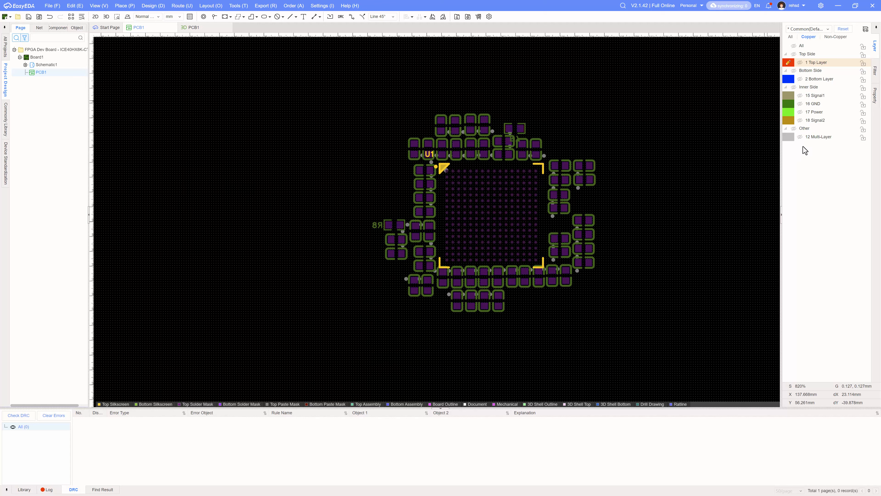
- Show the Bottom Layer as the active layer and examine the decoupling capacitors and traces around the BGA
left_click(792, 79)
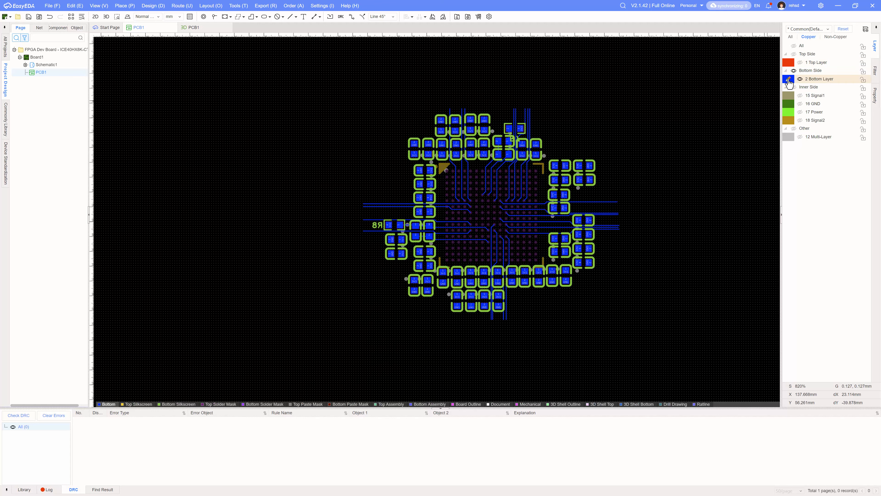
scroll(442, 139, "up", 4)
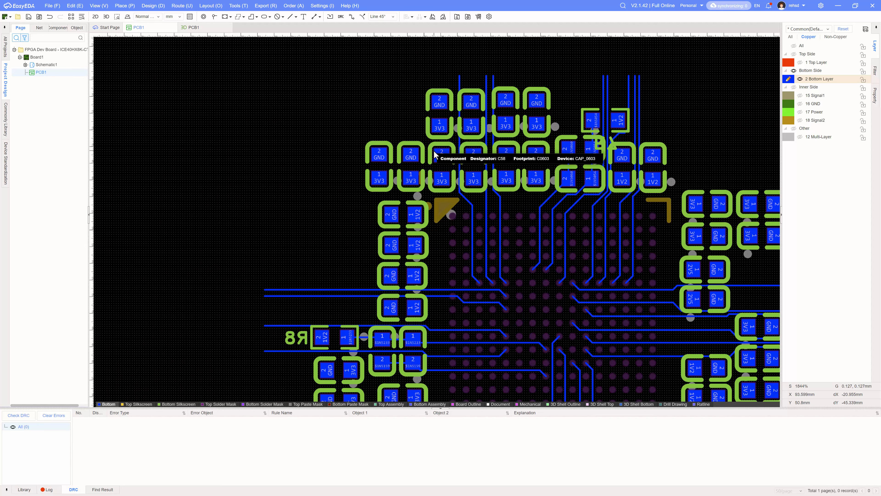
scroll(416, 159, "down", 2)
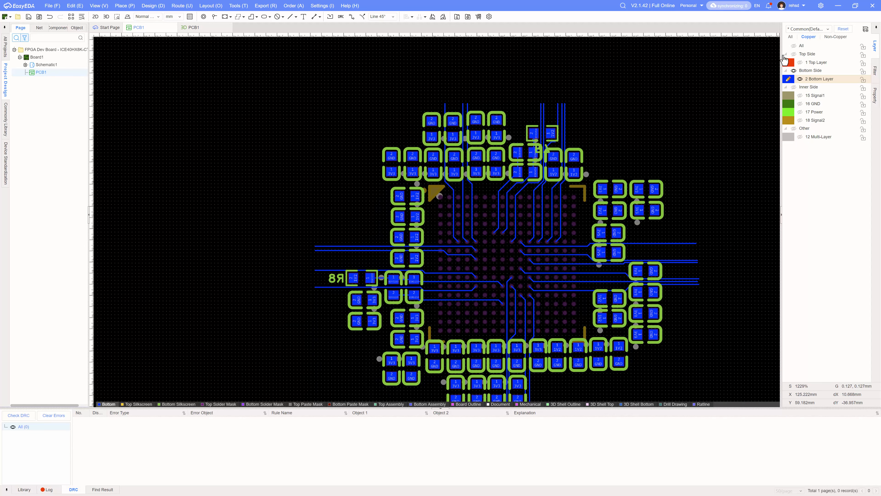
- Show all copper layers and select the GND pad and body of the 3V3 decoupling capacitor above the BGA for inspection
left_click(794, 46)
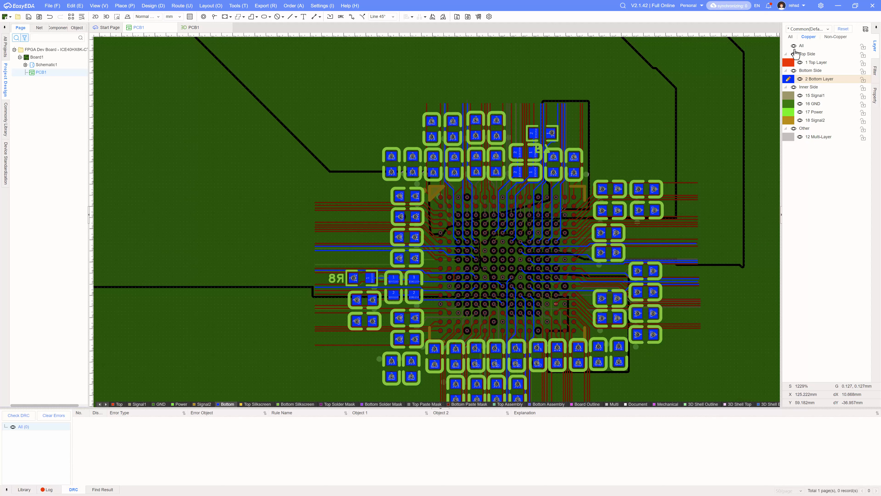
scroll(507, 146, "up", 6)
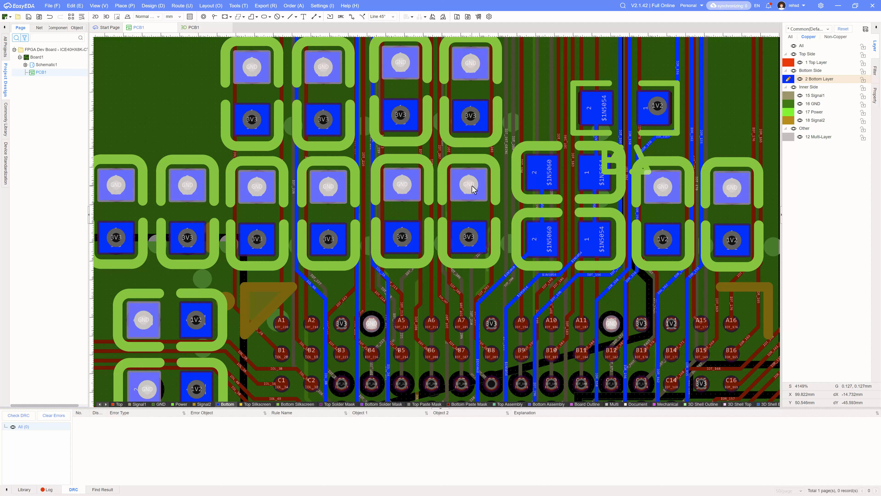
left_click(484, 183)
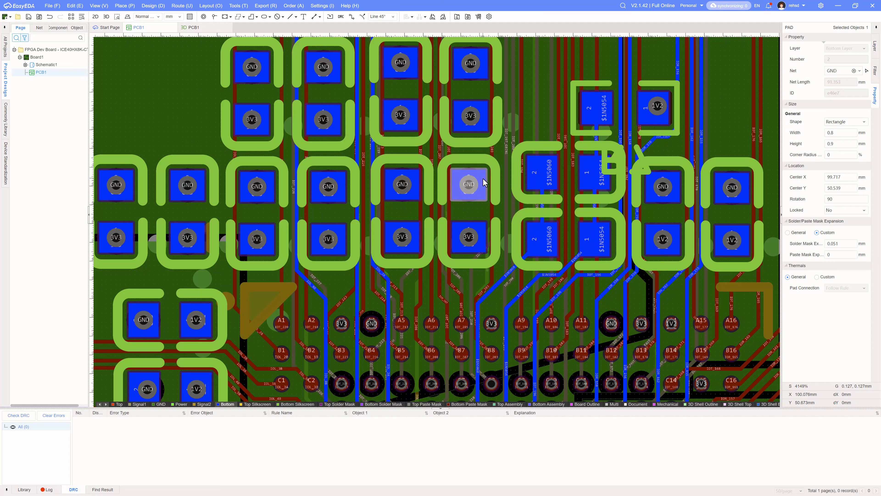
left_click(489, 218)
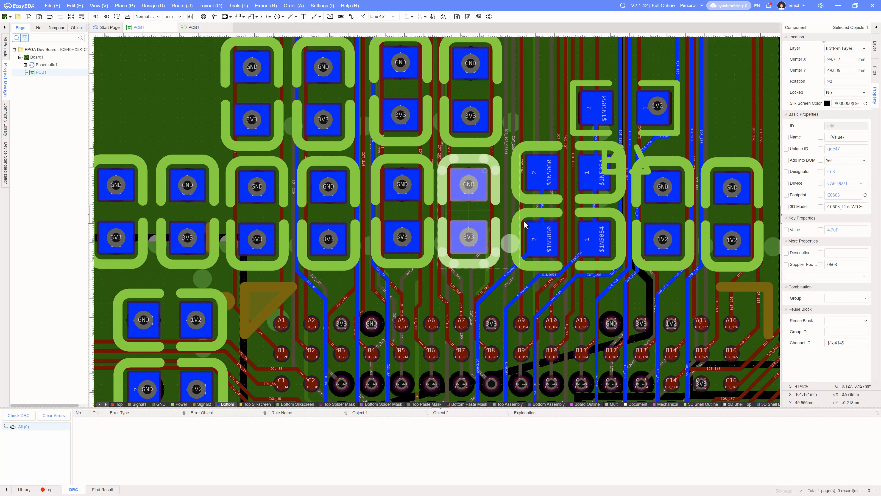
- Check the recommended power filtering table and supply filter schematic in the iCE40 Hardware Checklist in Nitro PDF Pro, and return to the PCB
key("alt+Tab")
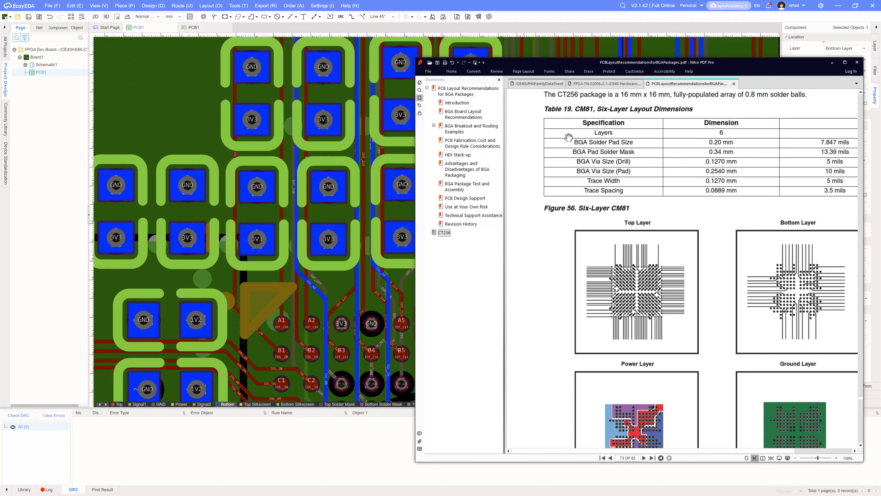
left_click(607, 84)
scroll(667, 321, "down", 1)
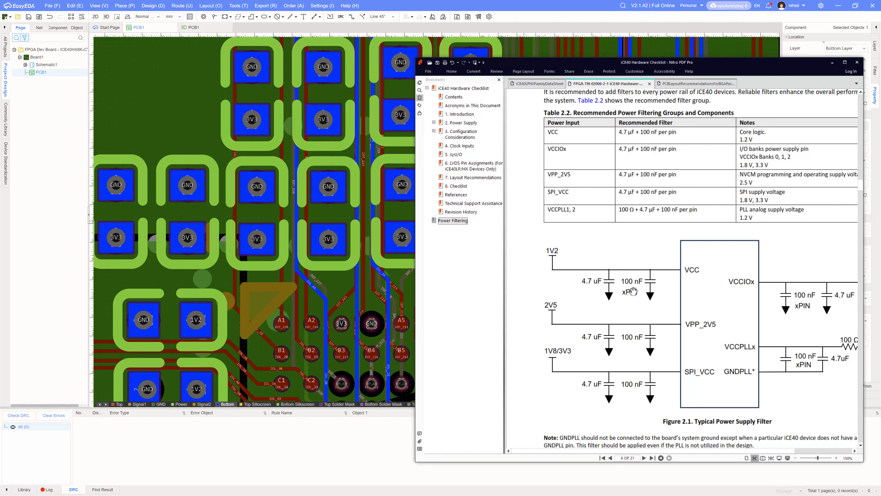
key("alt+Tab")
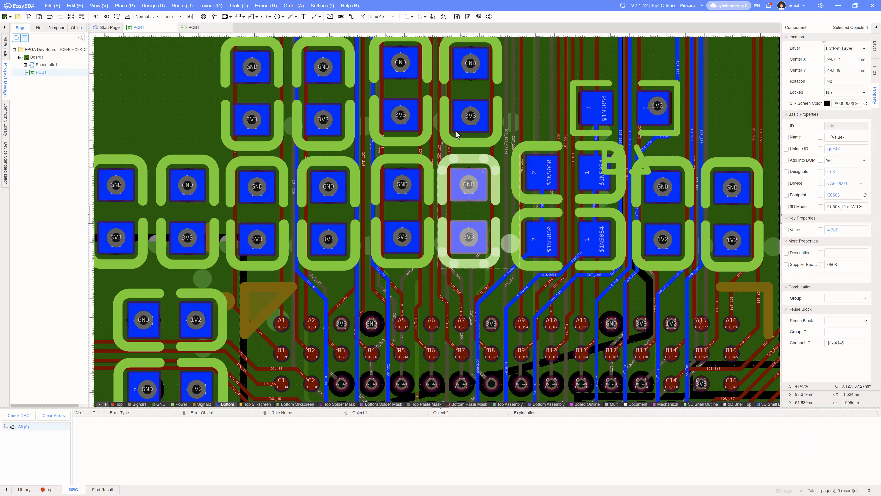
- Select the 3V3 via inside a top-row capacitor pad and examine its size and the surrounding via-in-pad connections
left_click(476, 126)
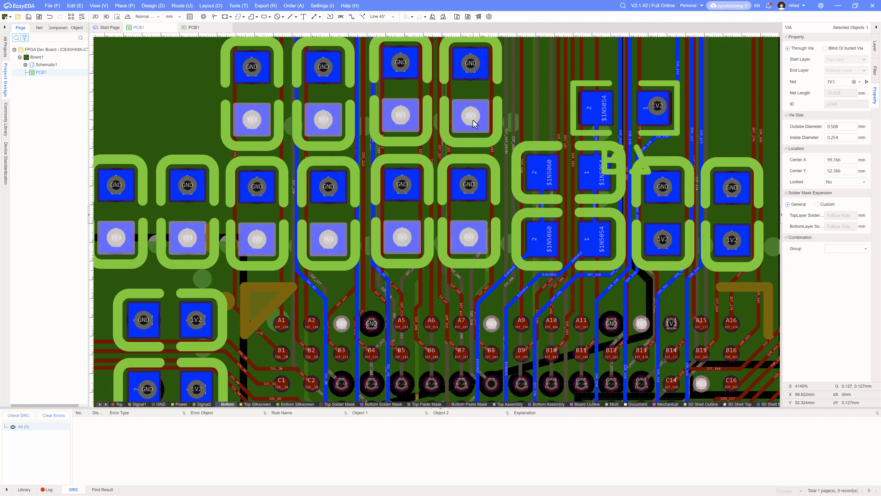
mouse_move(475, 124)
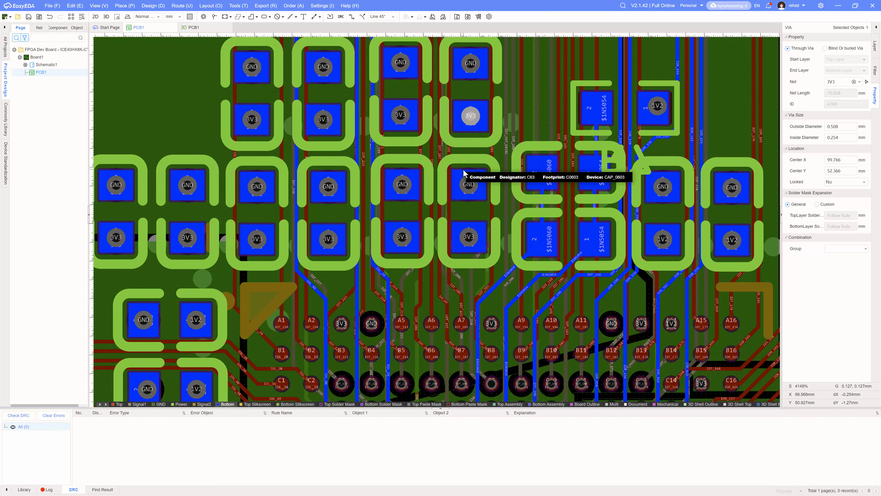
scroll(466, 175, "down", 2)
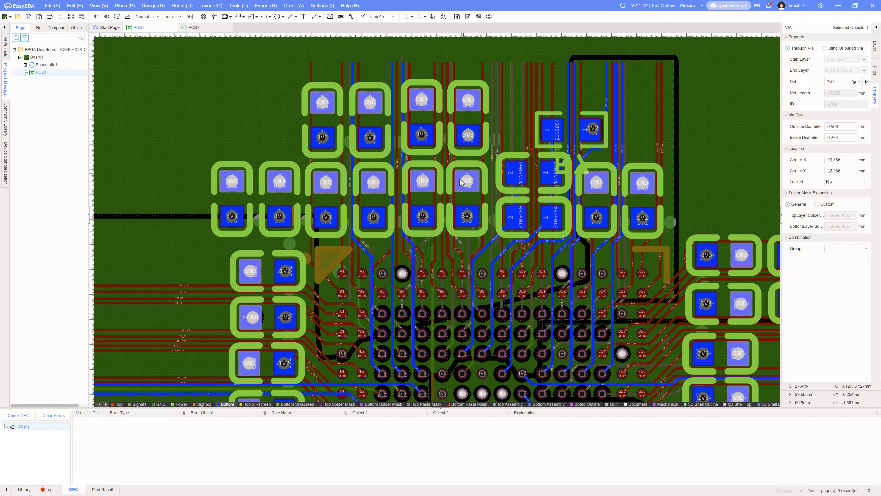
scroll(466, 177, "down", 4)
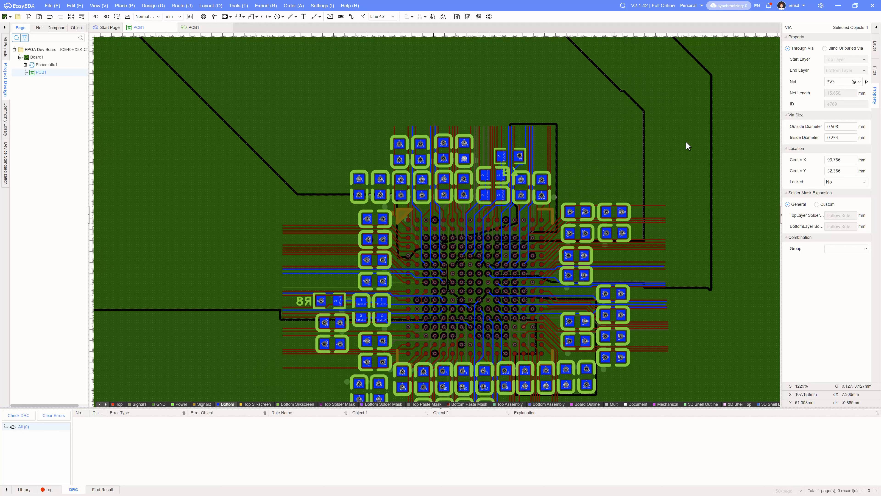
- Bring back the layer list and examine the capacitor arrangement and fanout traces on all sides of the BGA
left_click(875, 50)
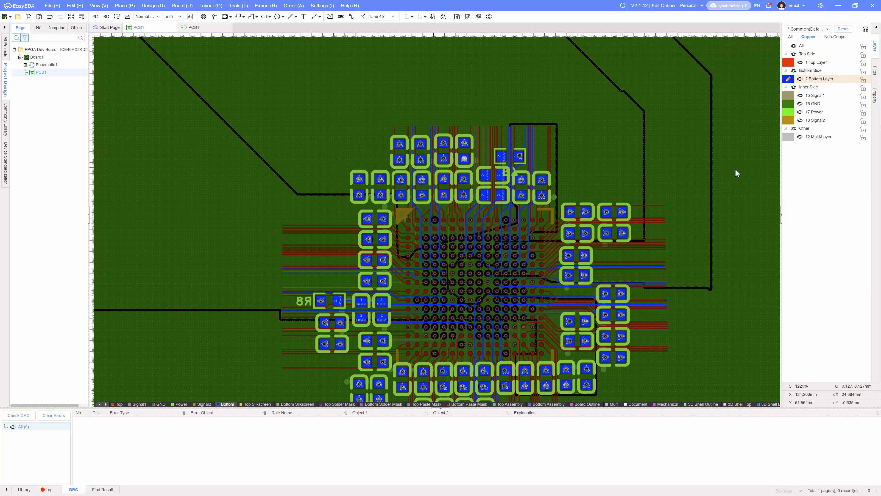
scroll(738, 173, "down", 3)
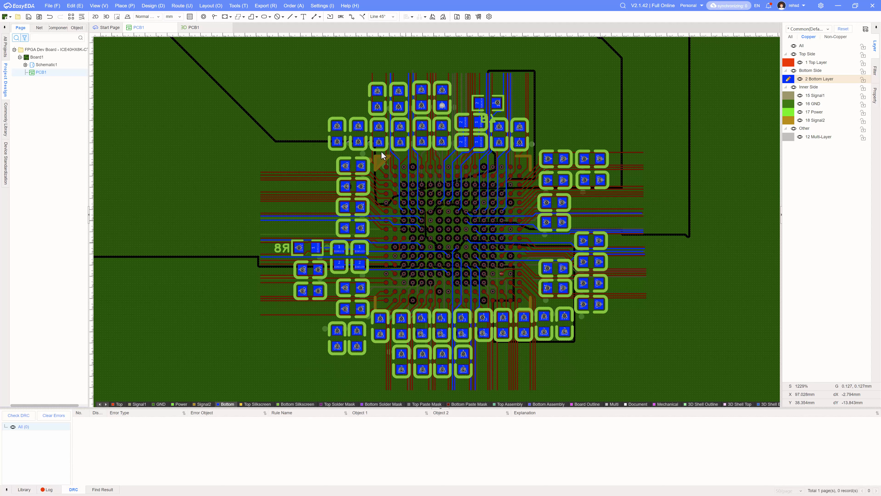
scroll(375, 184, "up", 2)
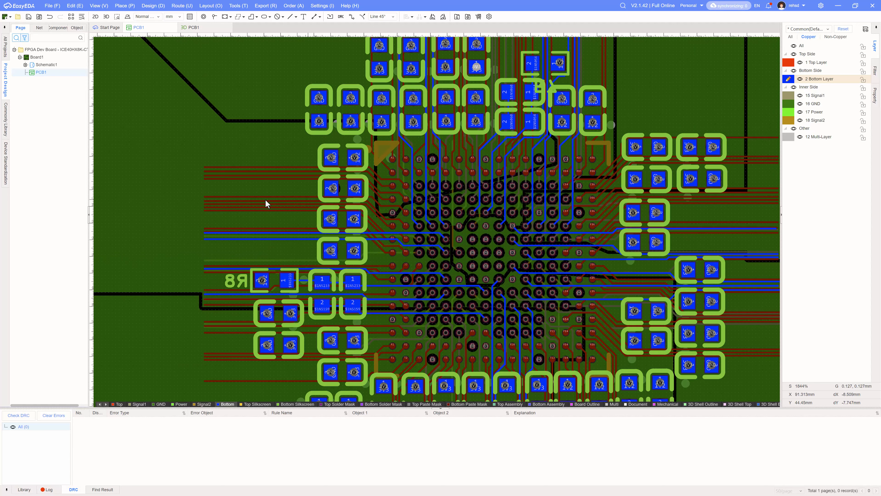
scroll(325, 186, "down", 2)
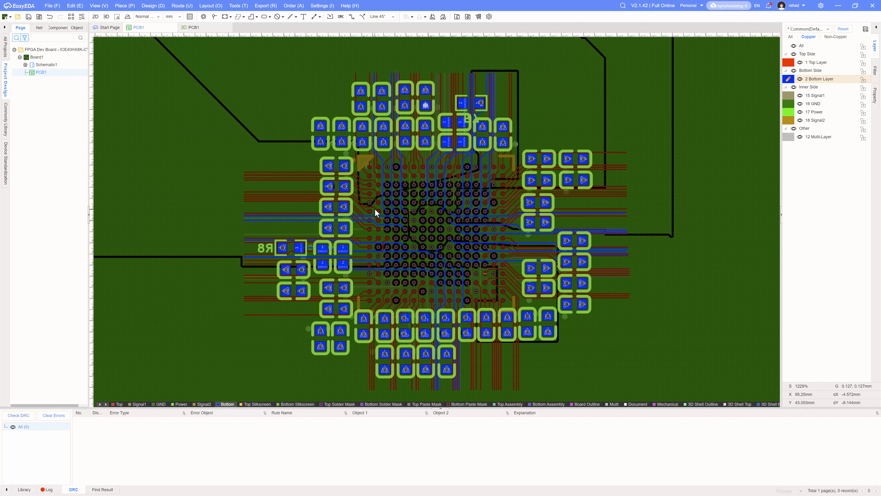
- Consult the power filtering recommendations in Nitro PDF Pro again, and inspect the vias and bottom traces beneath the BGA in EasyEDA Pro
key("alt+Tab")
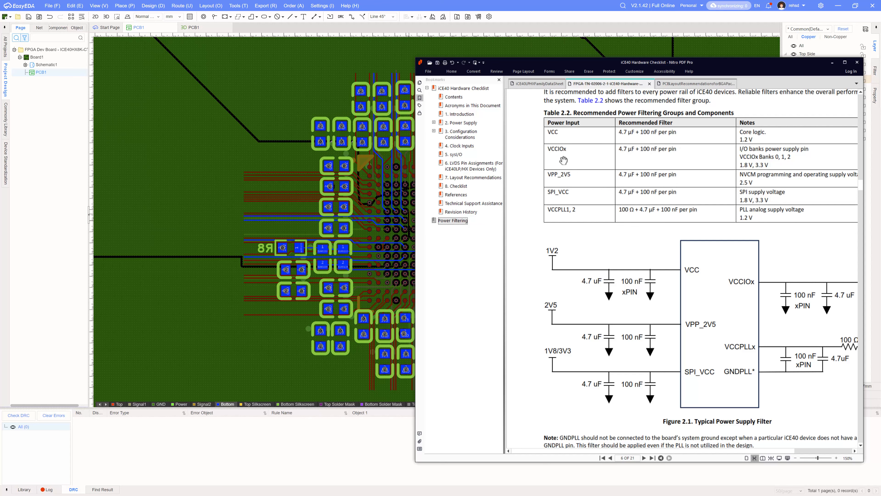
left_click(578, 8)
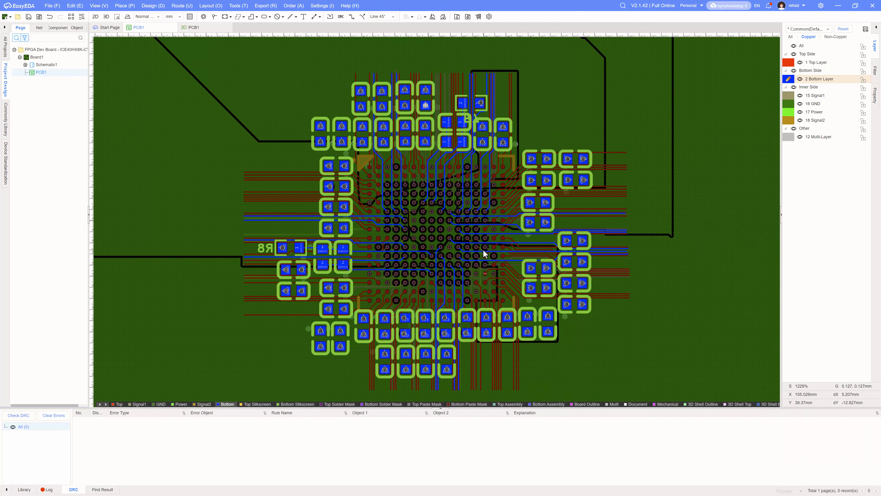
mouse_move(440, 267)
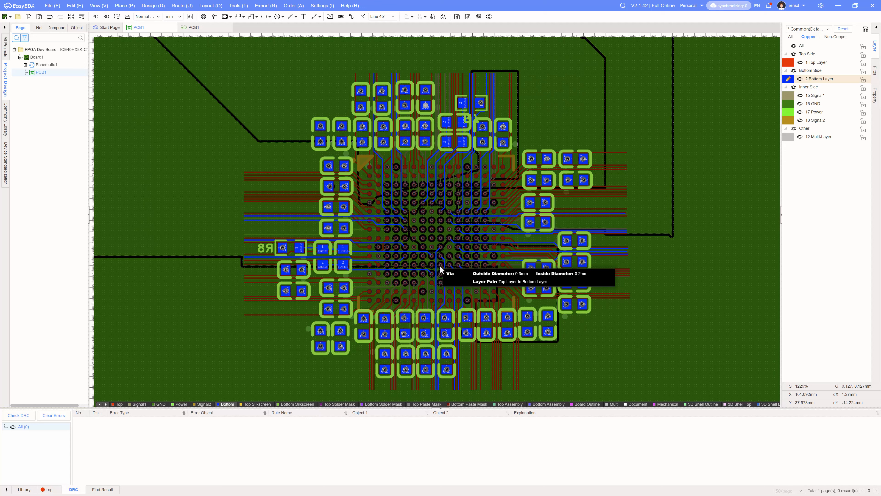
mouse_move(446, 204)
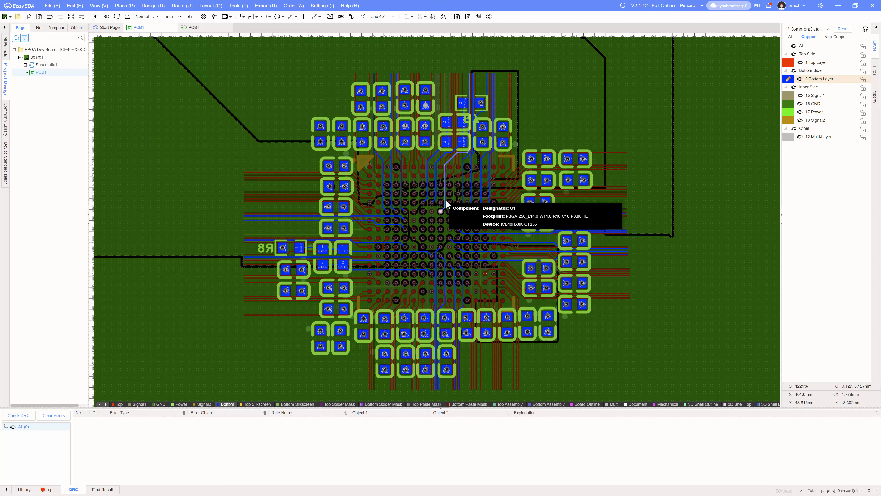
mouse_move(571, 256)
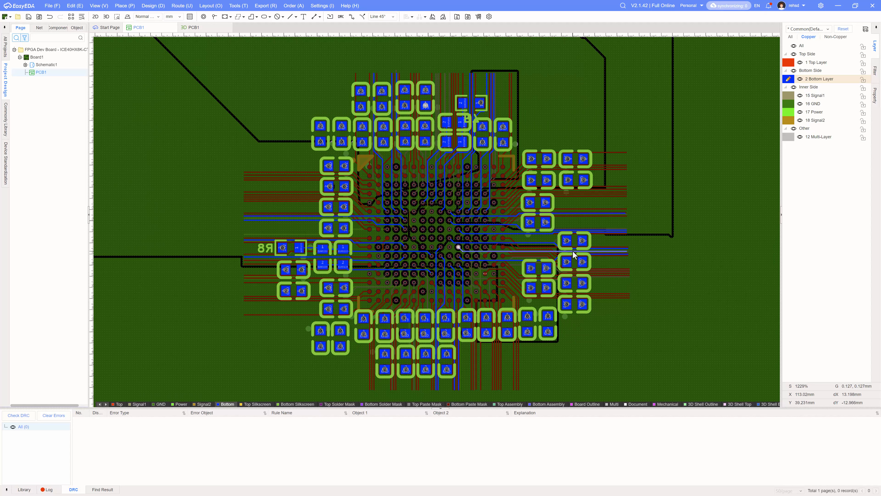
- Switch to the BGA package layout recommendations in Nitro PDF Pro, widen the window and review the six-layer figures through the inner signal layers
key("alt+Tab")
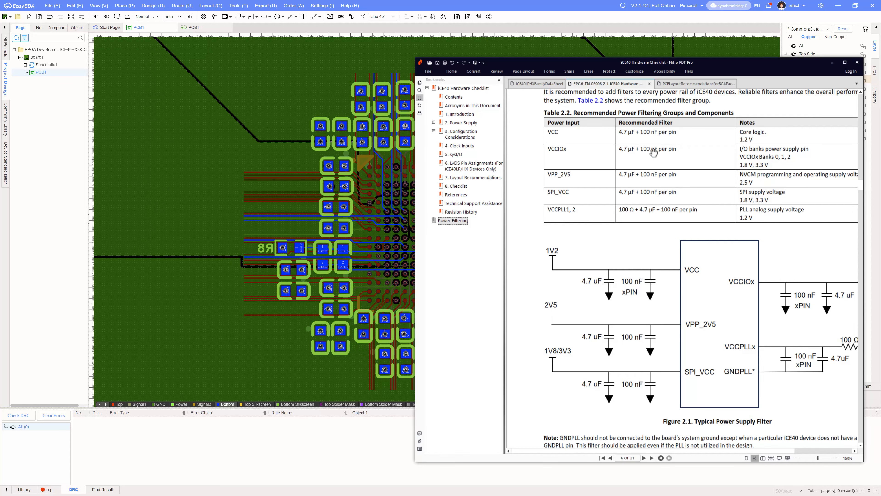
left_click(691, 84)
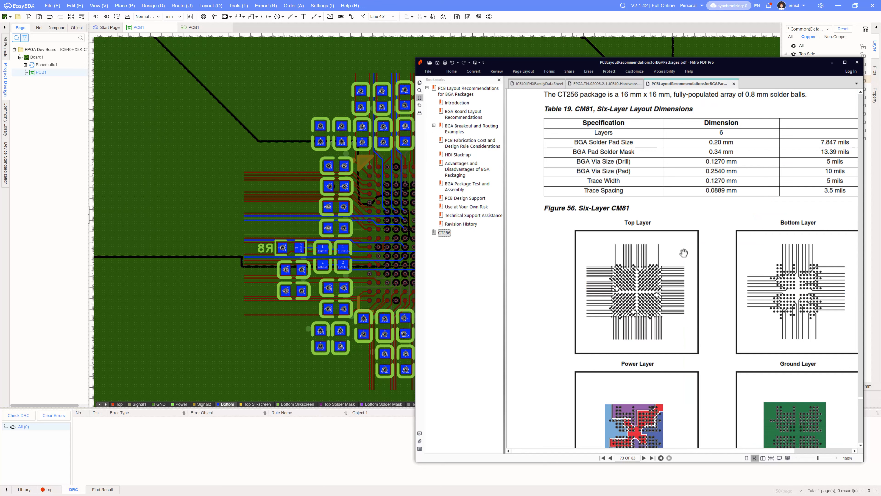
scroll(684, 253, "down", 2)
scroll(684, 253, "down", 12)
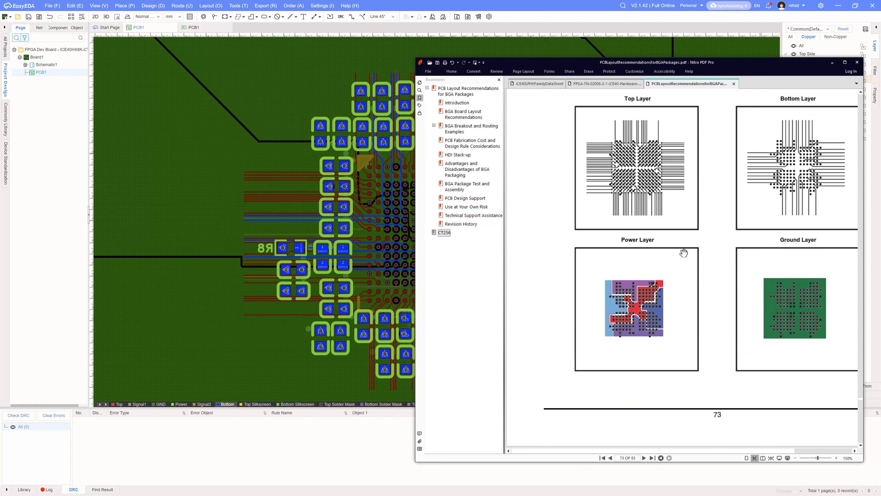
scroll(684, 253, "down", 4)
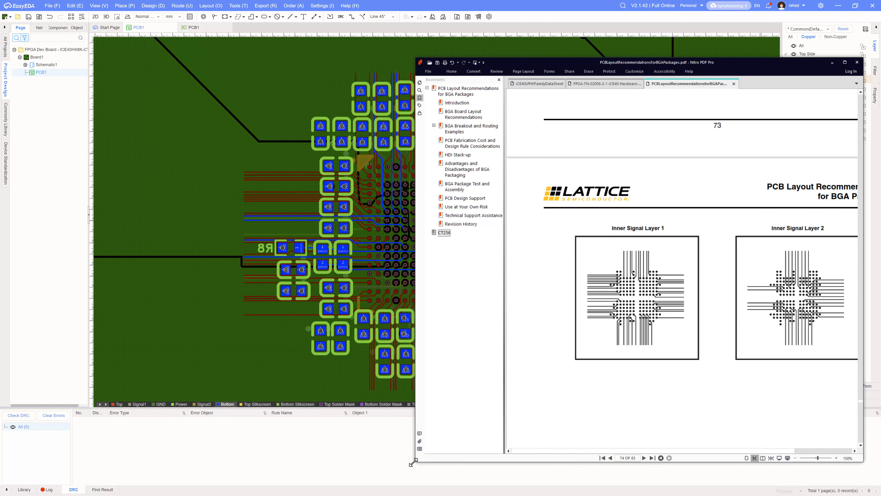
left_click_drag(411, 464, 337, 467)
scroll(619, 305, "down", 3)
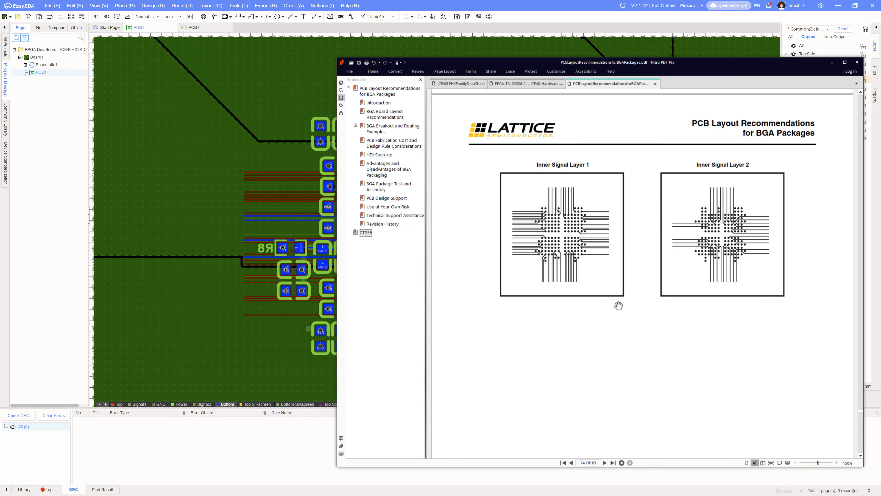
- Return to Figure 56 on page 73 and enlarge the Top Layer breakout drawing to 400%
scroll(619, 306, "up", 15)
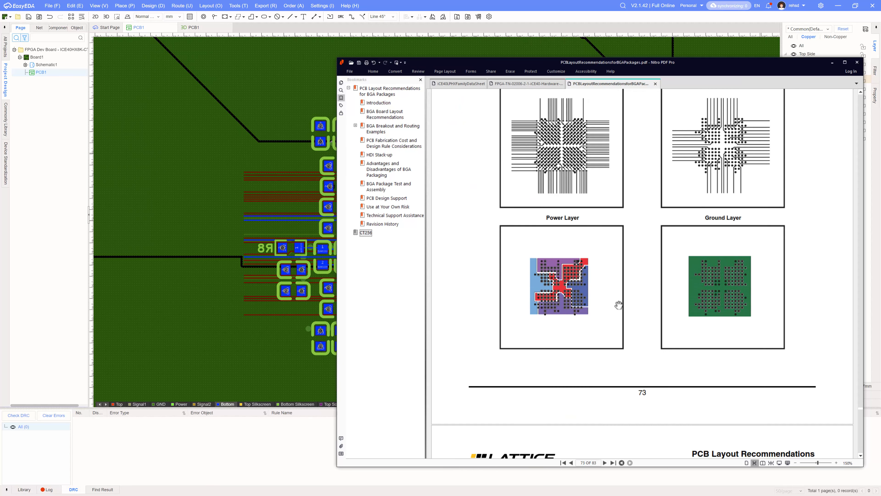
scroll(619, 305, "up", 1)
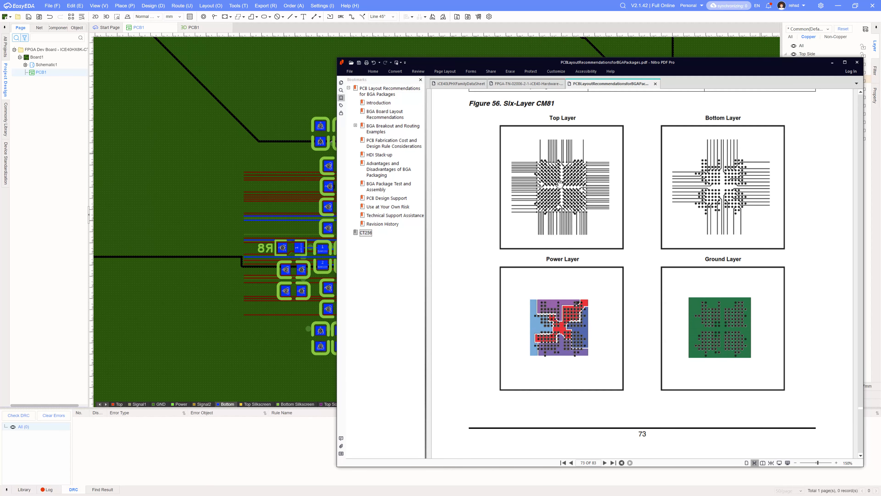
scroll(560, 184, "up", 3, "ctrl")
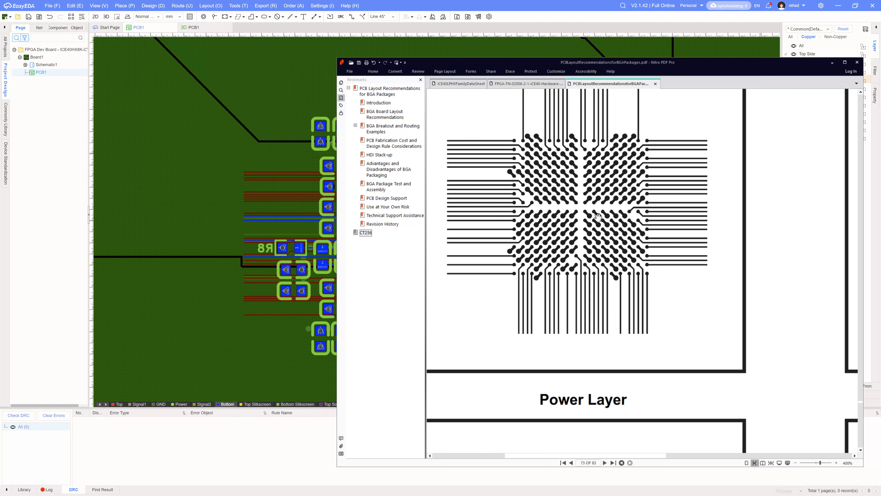
- Switch to the browser, read JLCPCB's BGA design guidelines on layer minimums and via-in-pad layouts, and minimize the browser
key("alt+Tab")
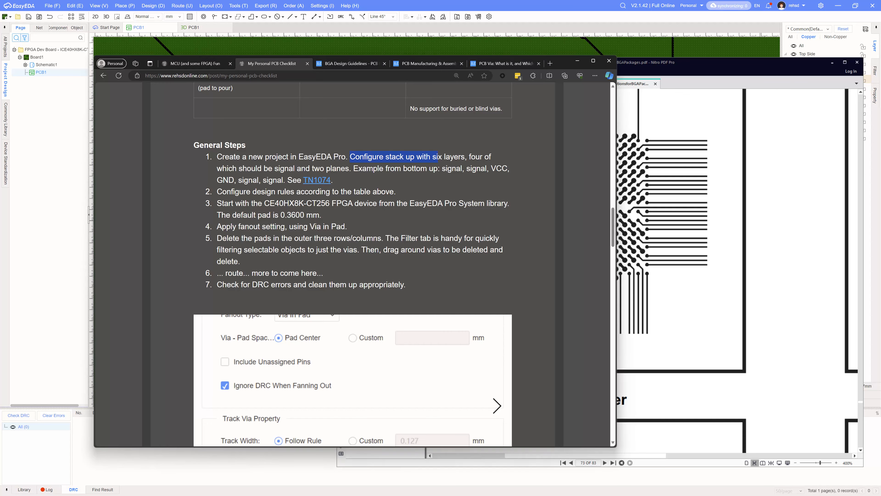
left_click(382, 66)
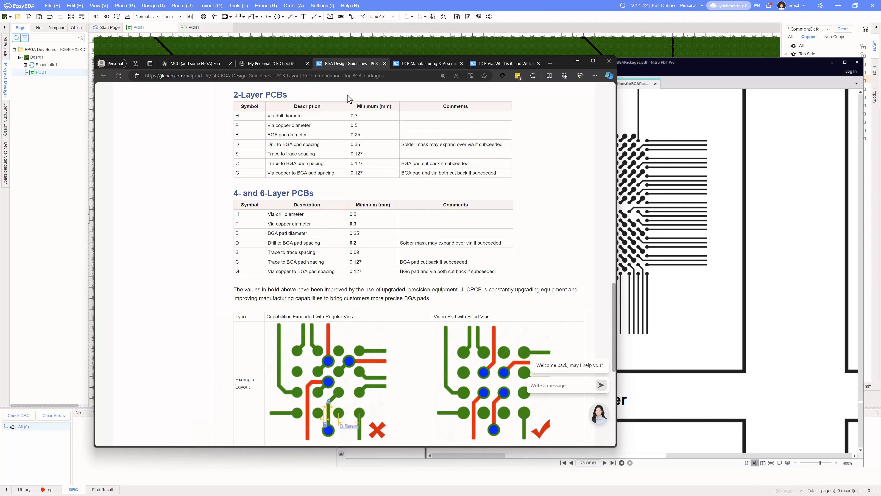
scroll(363, 287, "down", 2)
scroll(363, 288, "down", 5)
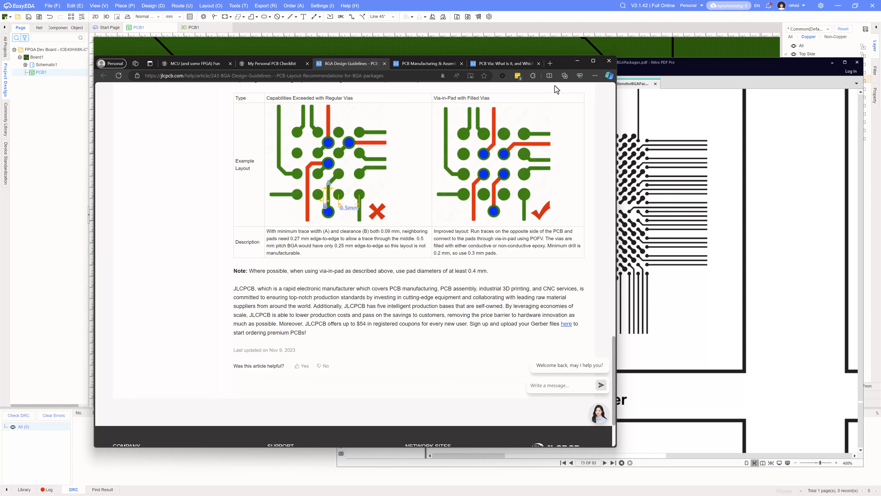
left_click(576, 61)
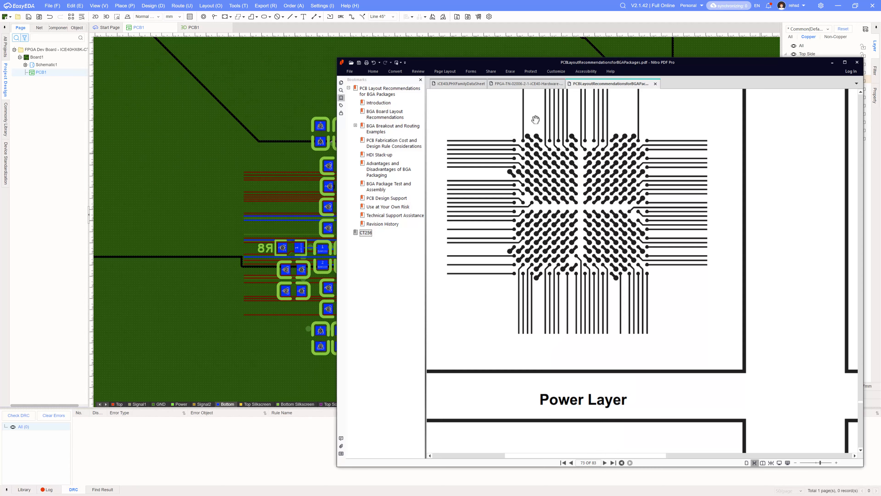
- Switch back to EasyEDA Pro, make the Top Layer active and show it alone to review its breakout traces around the BGA
left_click(494, 12)
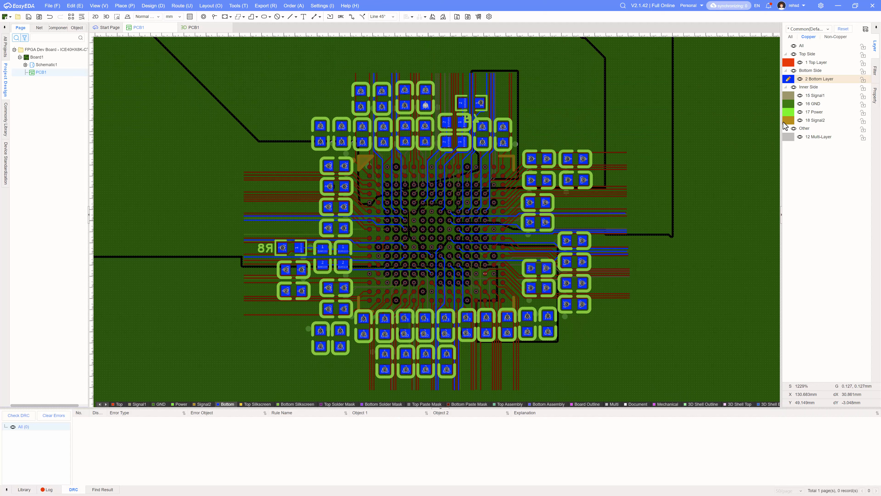
left_click(789, 63)
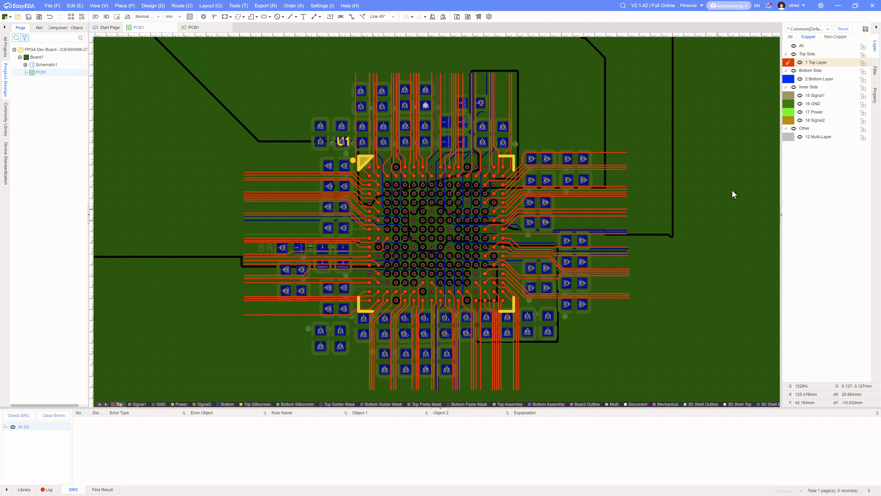
left_click(794, 46)
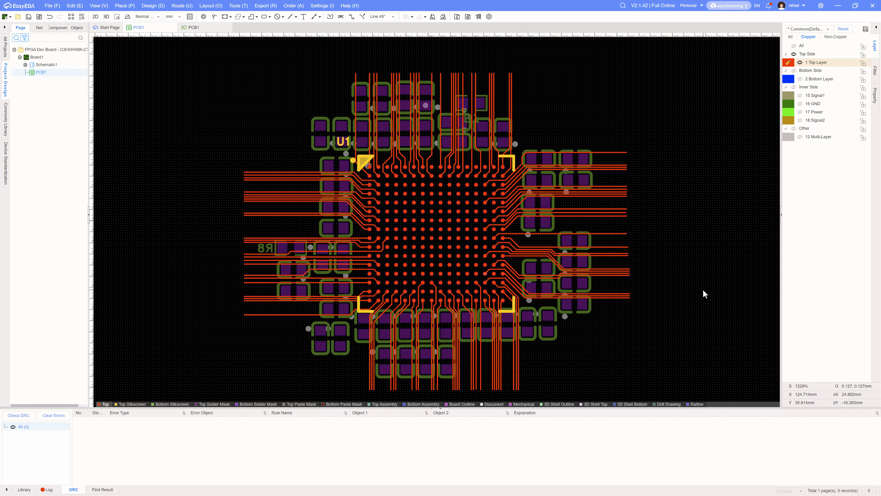
right_click_drag(704, 290, 702, 277)
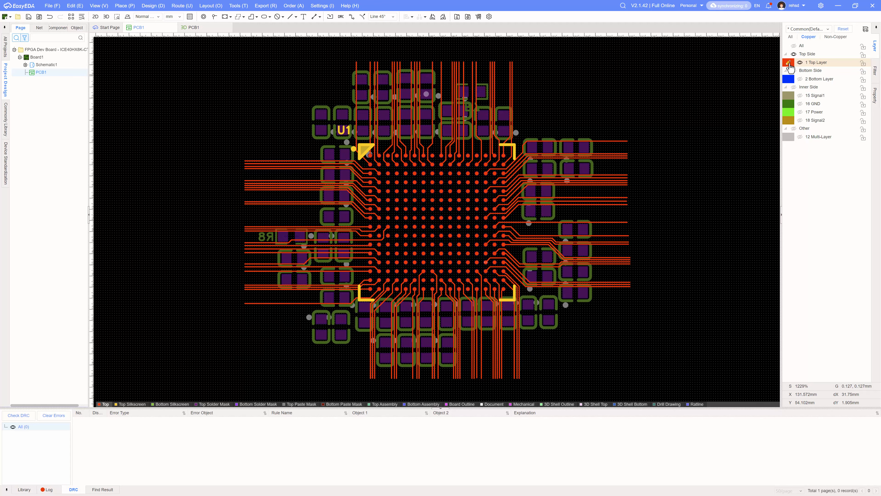
left_click(789, 96)
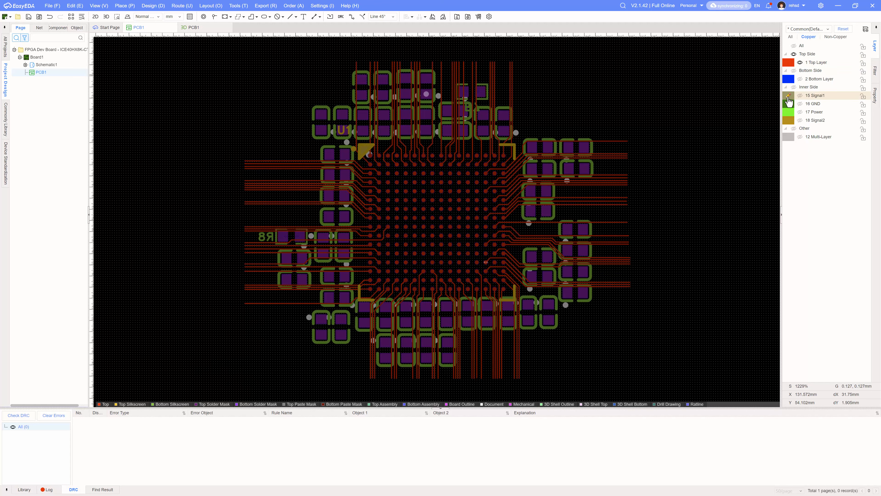
left_click(790, 64)
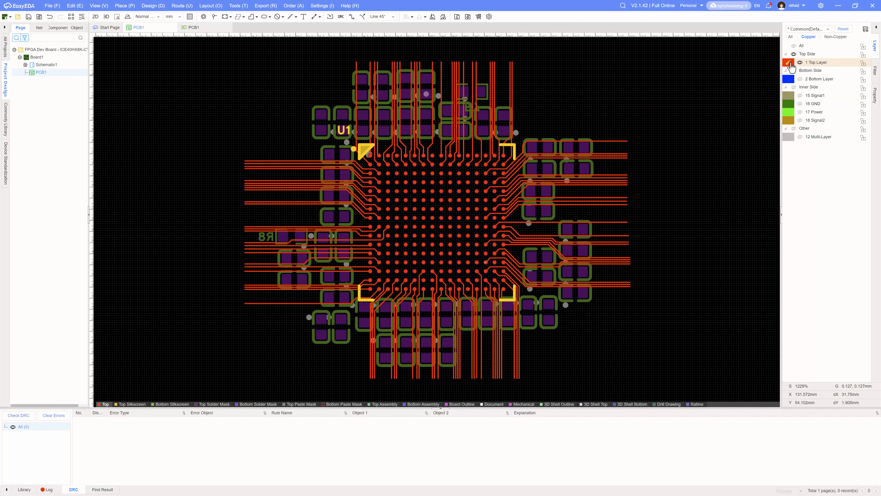
- Isolate the Signal1, Signal2 and Bottom Layer in turn, making each one active to review its BGA breakout traces
left_click(800, 63)
left_click(800, 96)
left_click(789, 96)
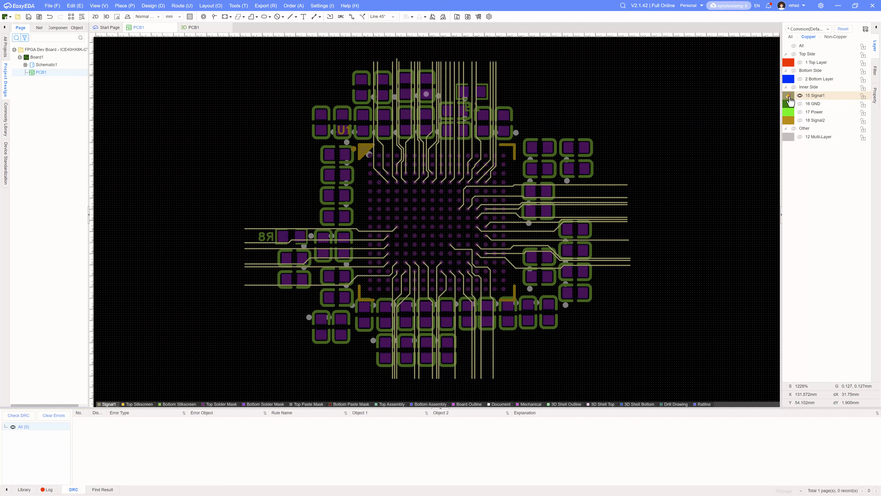
left_click(800, 96)
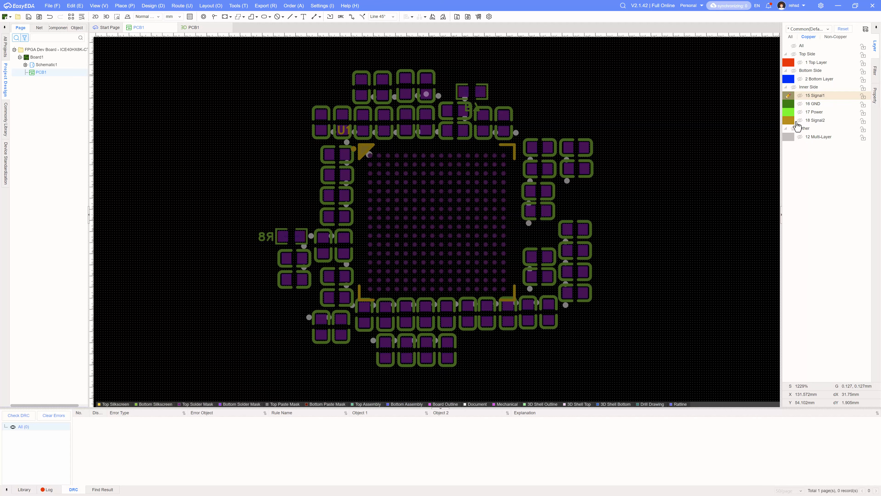
left_click(800, 120)
left_click(790, 120)
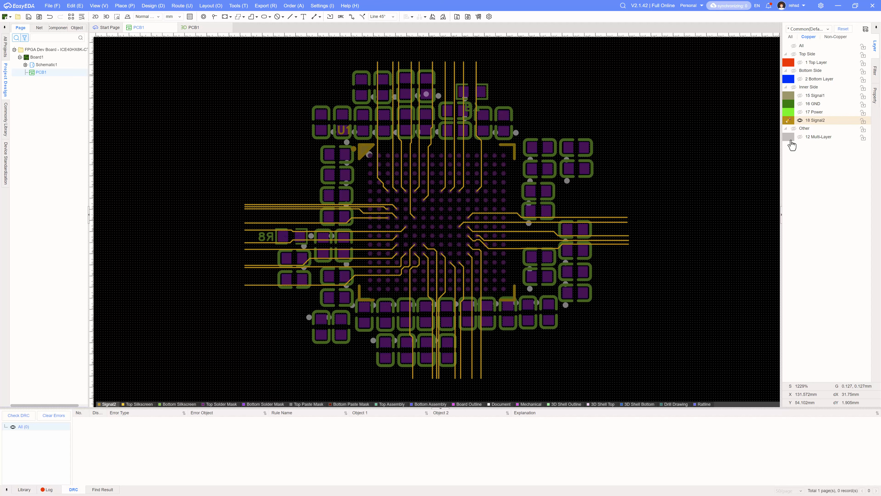
left_click(800, 120)
left_click(800, 79)
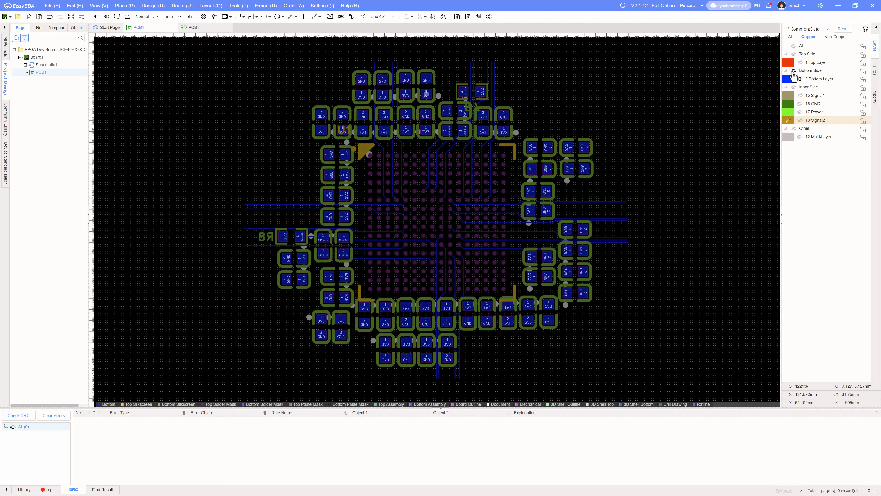
left_click(789, 81)
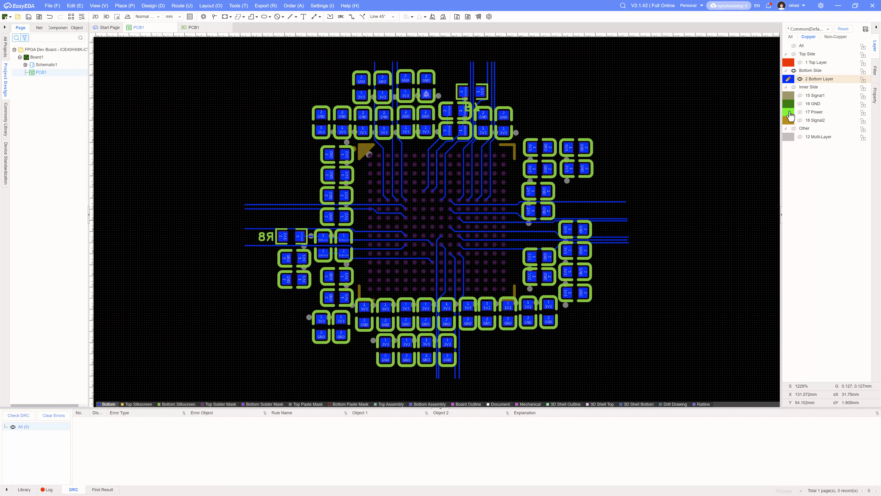
- Show all copper layers, hide the GND and Power planes, and inspect the combined signal routing beneath the BGA
left_click(794, 46)
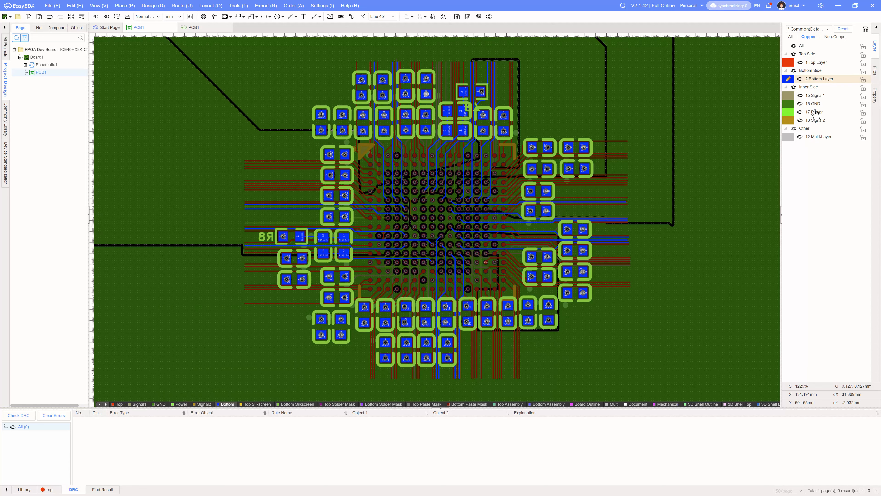
left_click(800, 103)
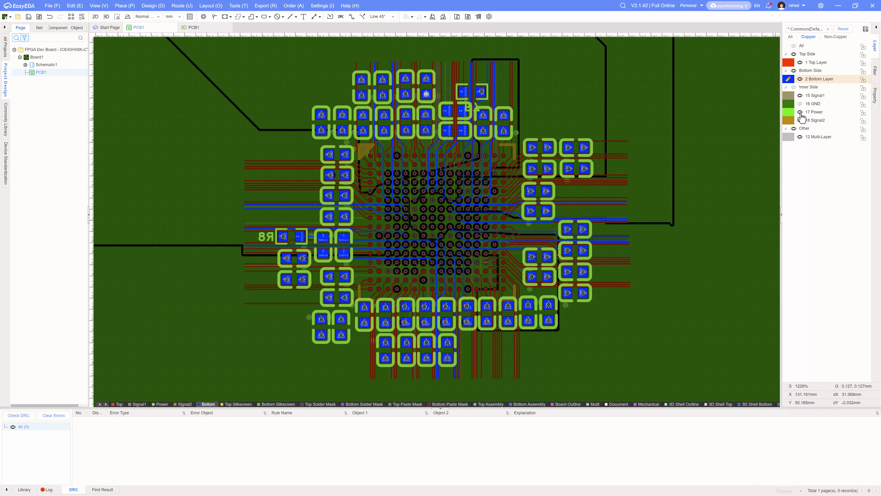
left_click(800, 112)
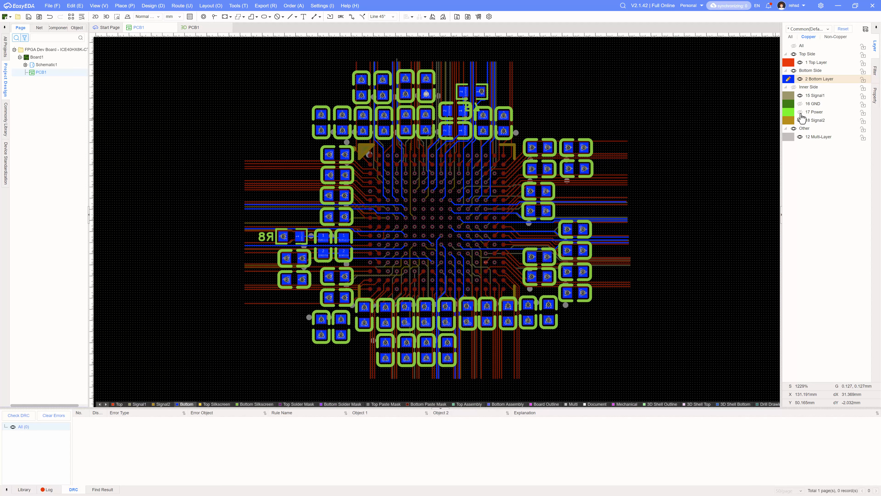
scroll(432, 224, "up", 5)
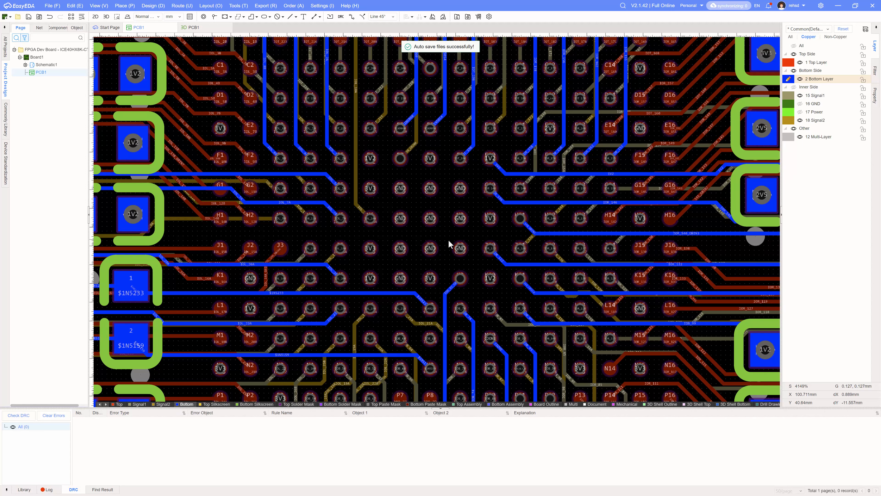
scroll(448, 239, "down", 4)
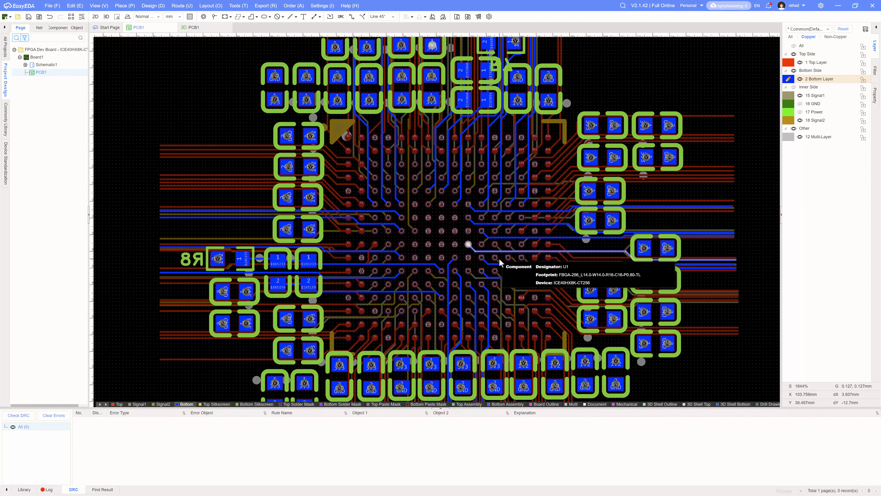
scroll(500, 259, "down", 1)
right_click_drag(704, 190, 710, 163)
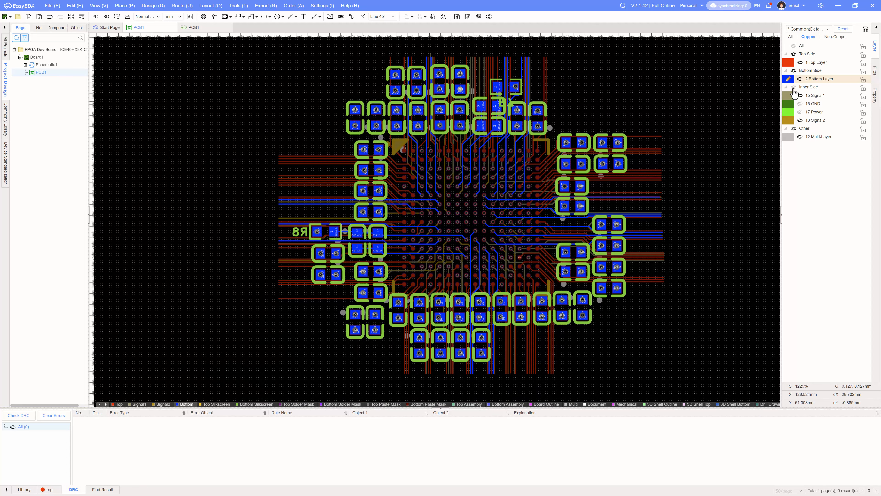
scroll(475, 187, "up", 2)
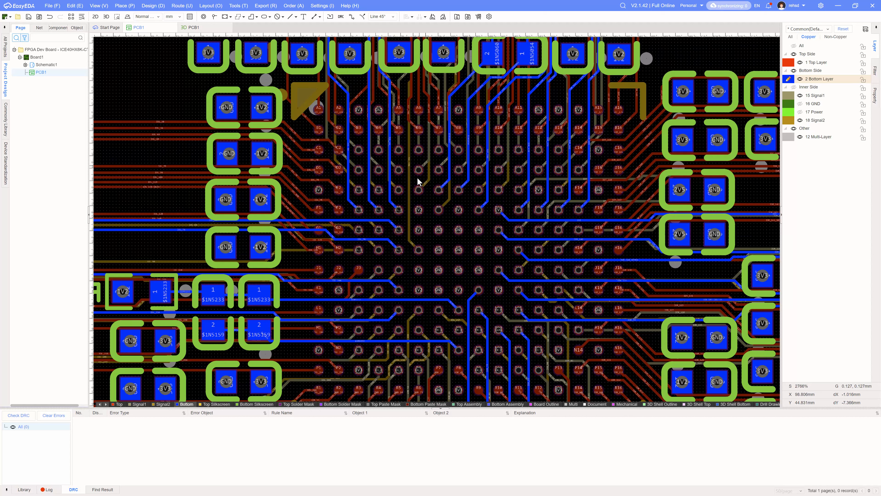
- Make the Top Layer active and select the IOT_182 breakout track to check its line width
left_click(409, 210)
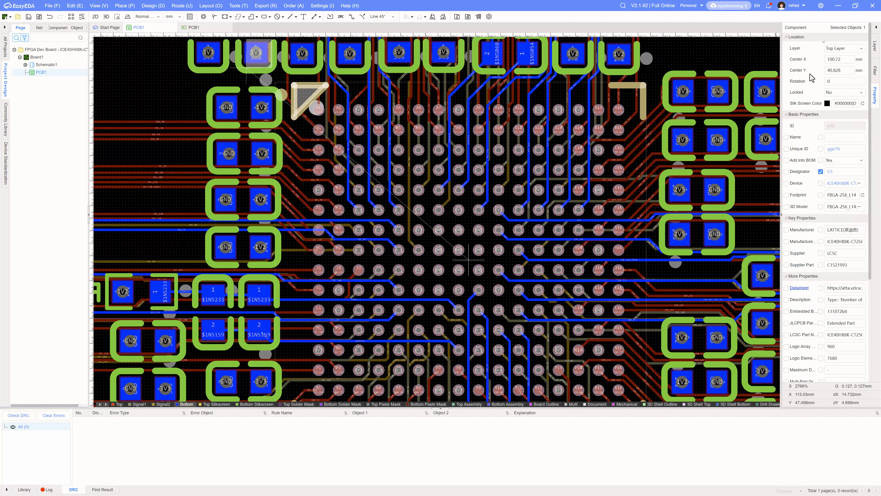
left_click(877, 52)
left_click(788, 62)
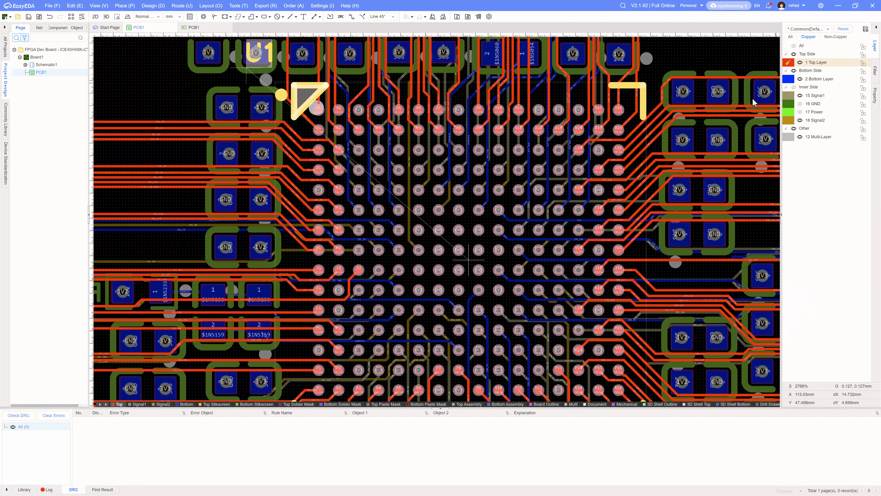
left_click(551, 99)
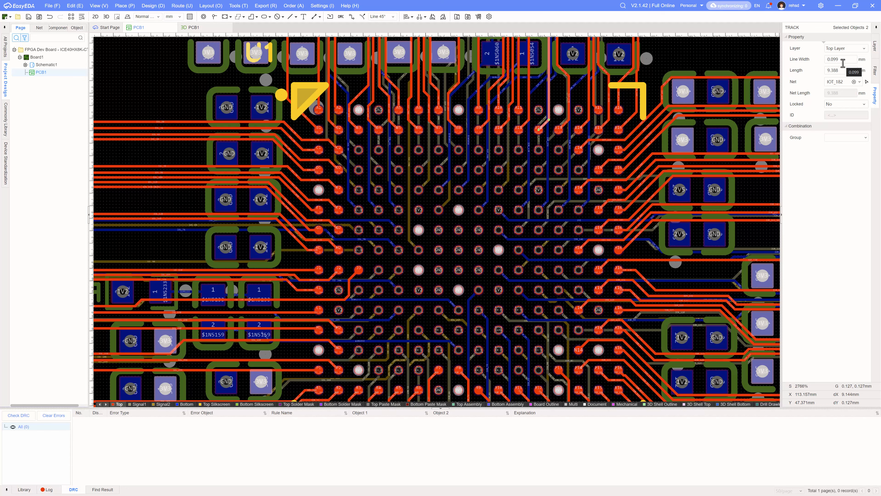
- Try routing a short Top Layer track in the empty area beside the BGA, consult the track width list, and undo the track
scroll(652, 99, "down", 7)
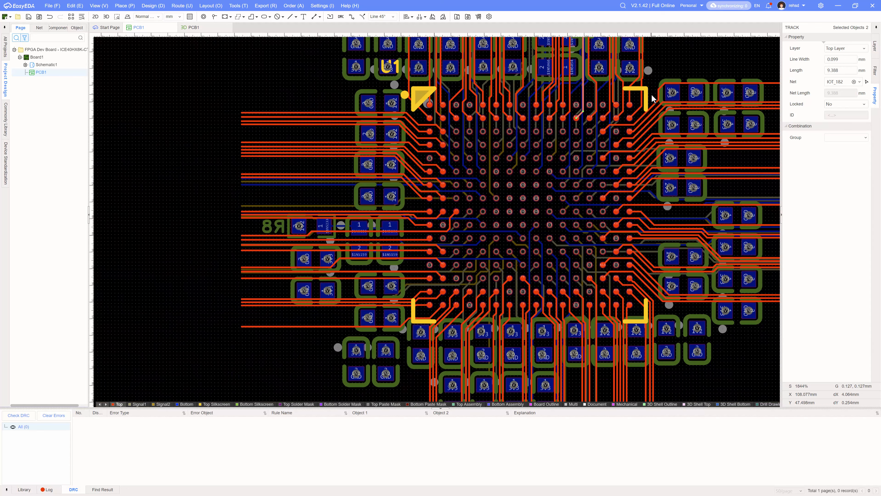
right_click_drag(344, 165, 385, 187)
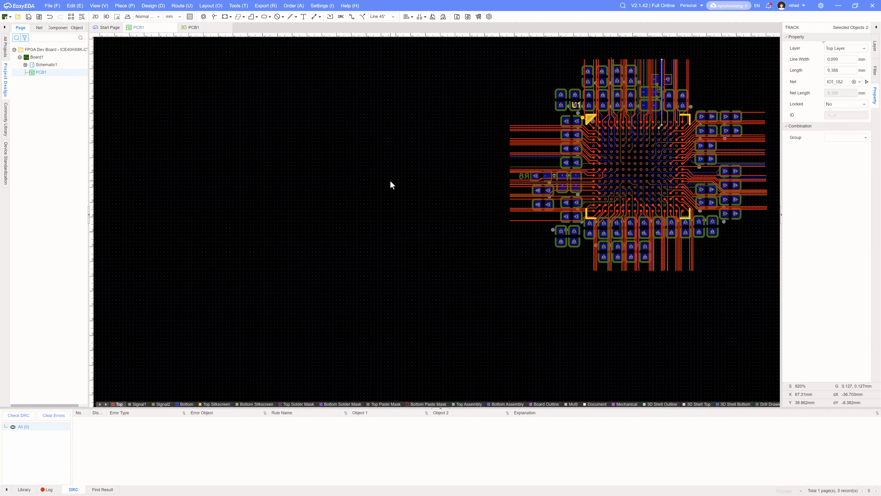
key("w")
left_click(369, 192)
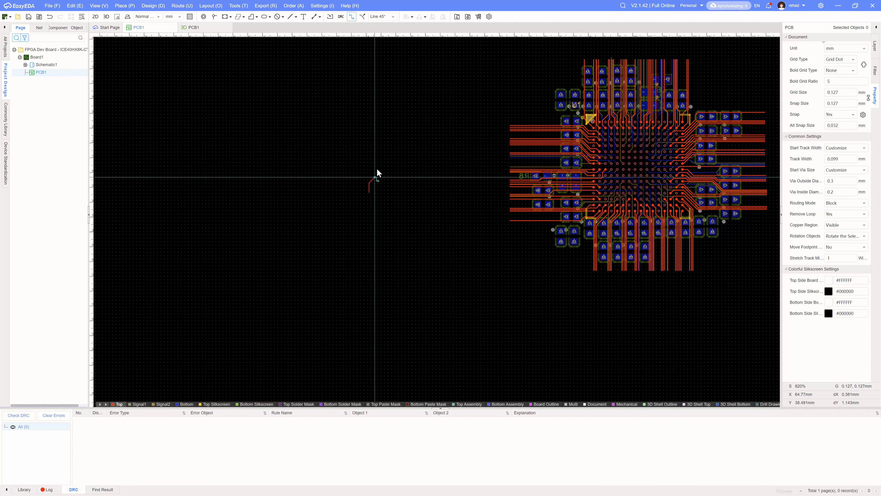
key("shift+w")
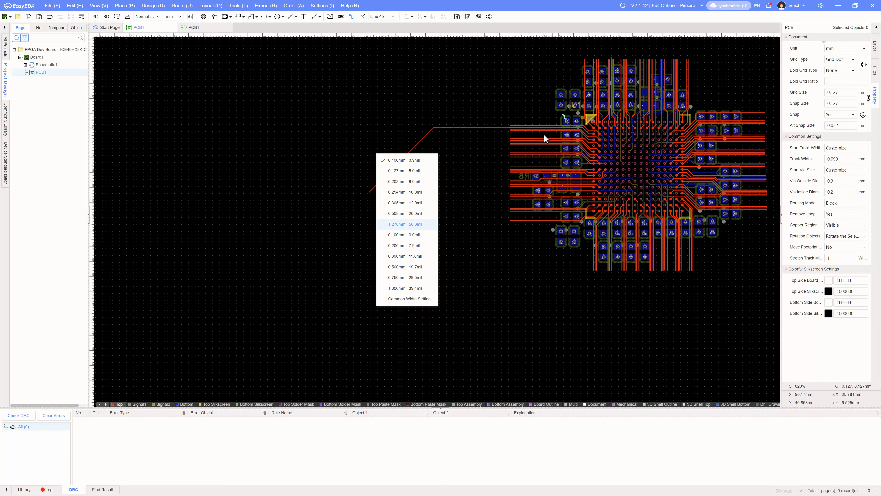
left_click(368, 196)
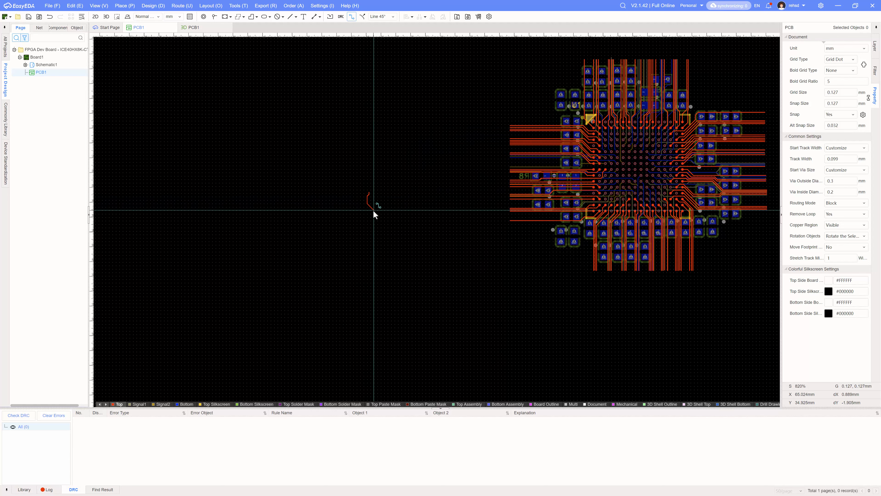
left_click(396, 165)
right_click(396, 166)
key("Escape")
key("ctrl+z")
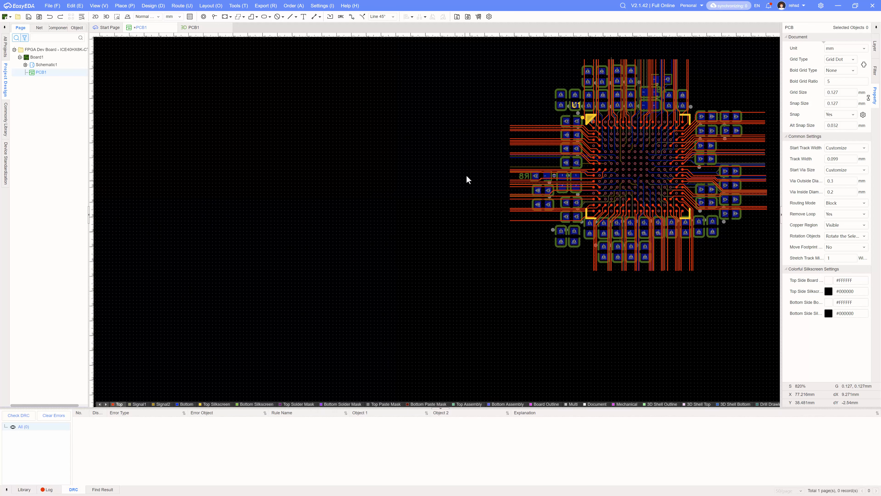
- Open the design rules and review the copperThickness1oz safe spacing clearances and the available JLCPCB capability configurations
scroll(474, 135, "up", 6)
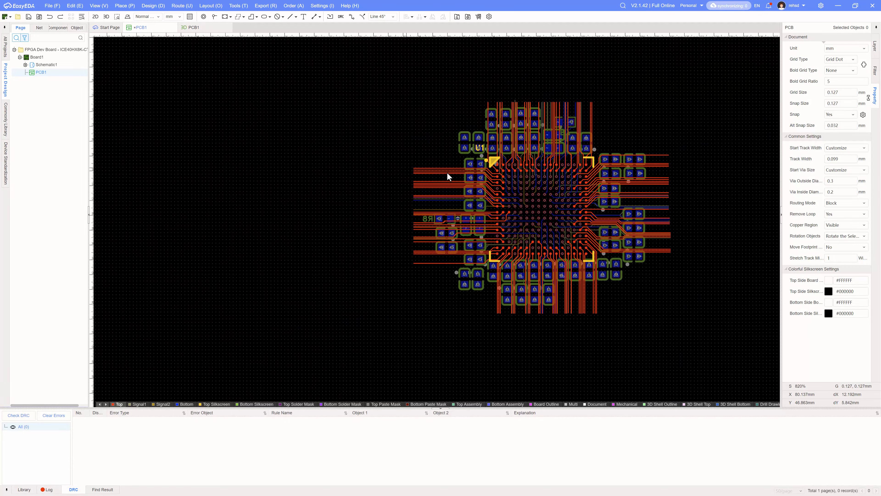
scroll(498, 173, "up", 4)
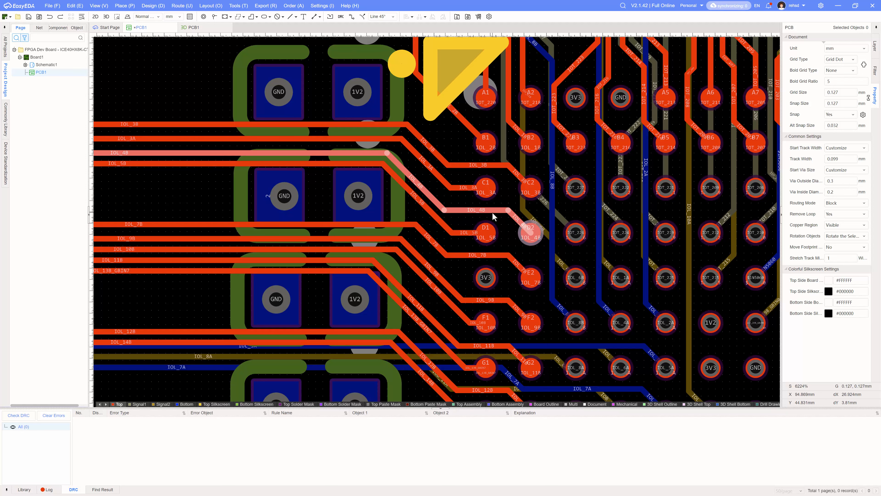
scroll(493, 214, "down", 2)
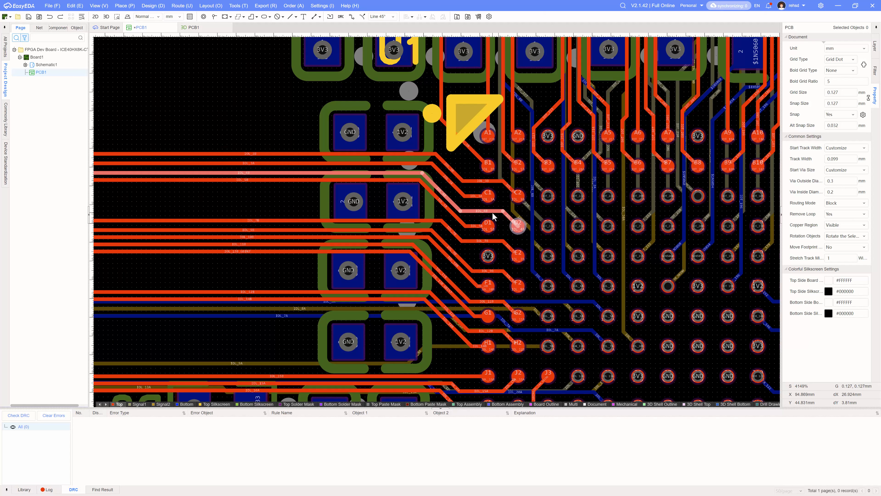
left_click(153, 6)
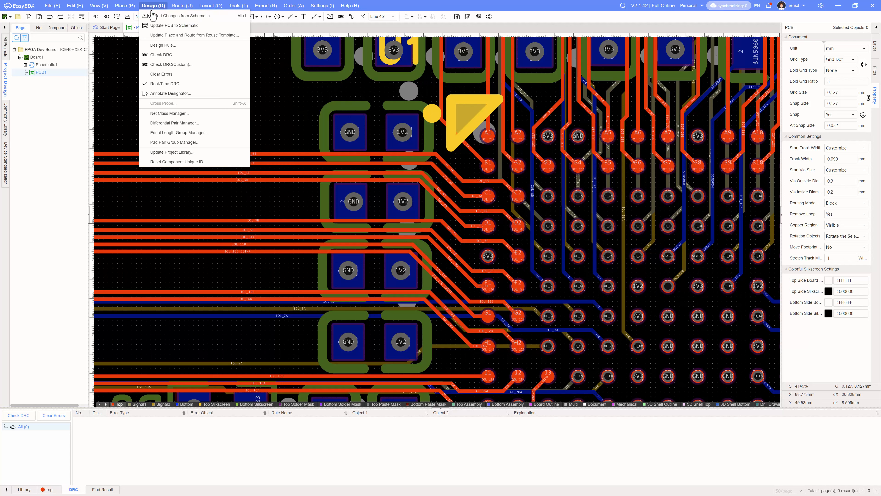
left_click(164, 46)
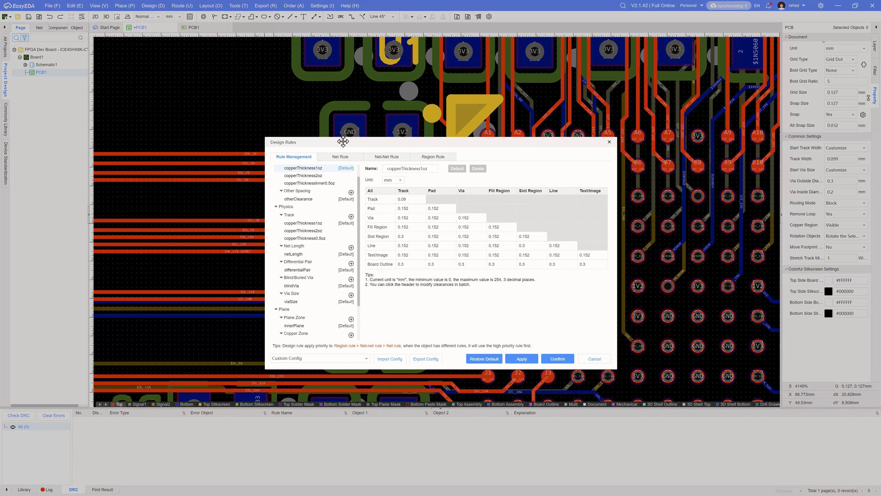
left_click_drag(343, 141, 345, 81)
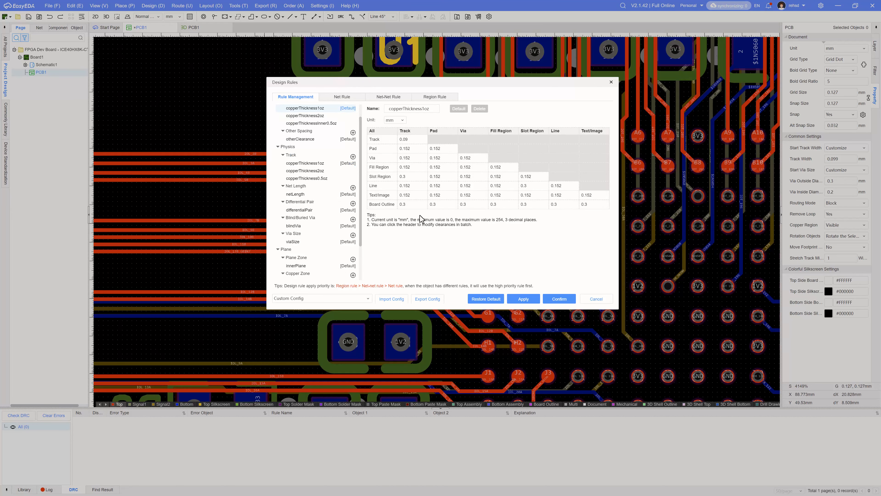
scroll(294, 163, "up", 1)
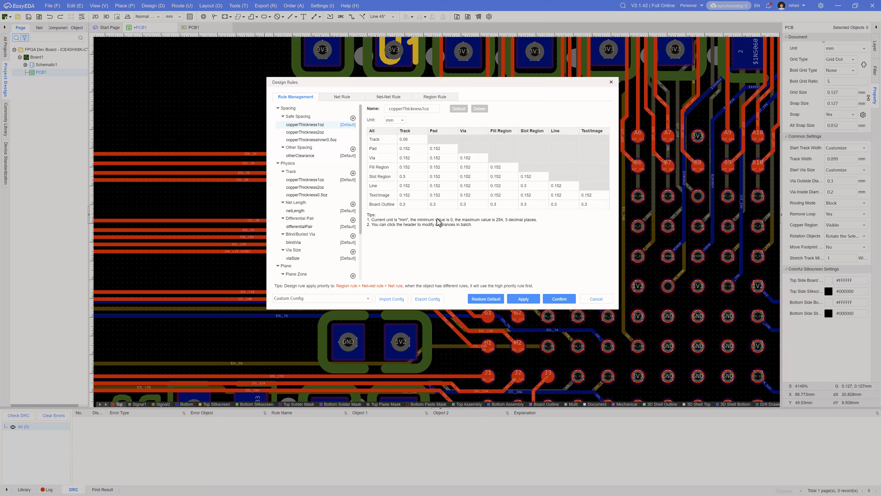
left_click(368, 299)
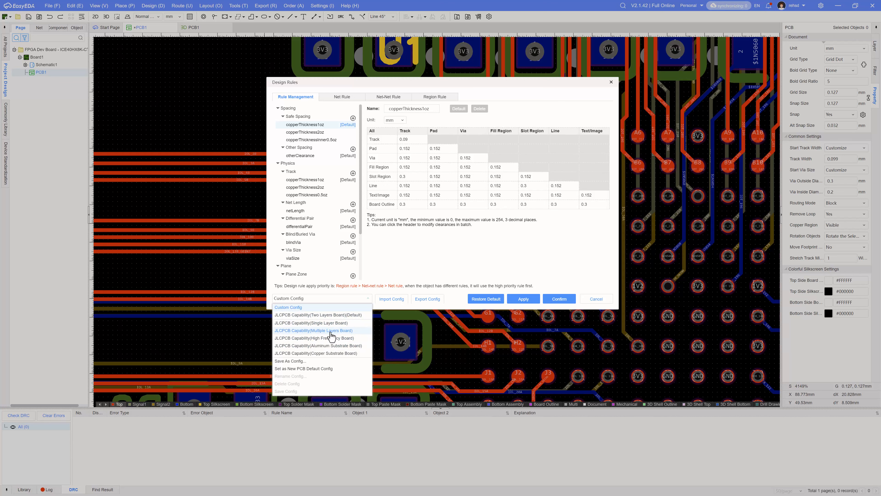
left_click(511, 83)
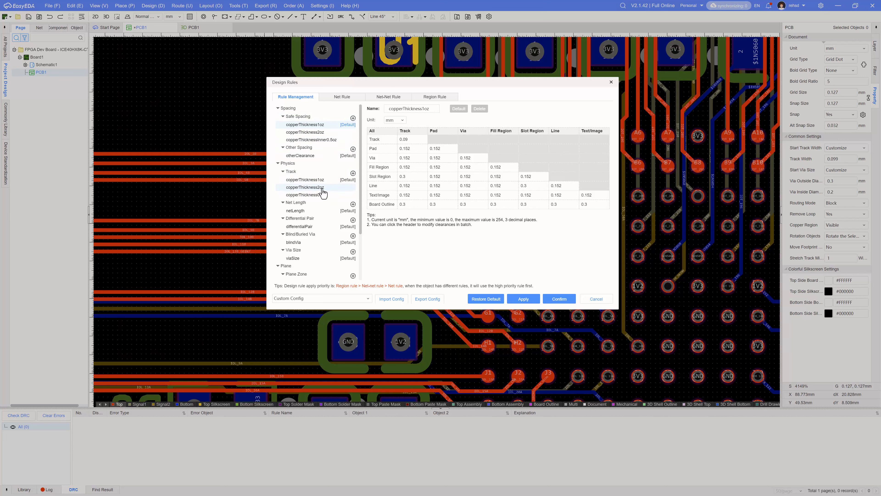
- Review the copperThickness1oz track width, viaSize and copperRegion rules, and close the design rules without changes
left_click(316, 179)
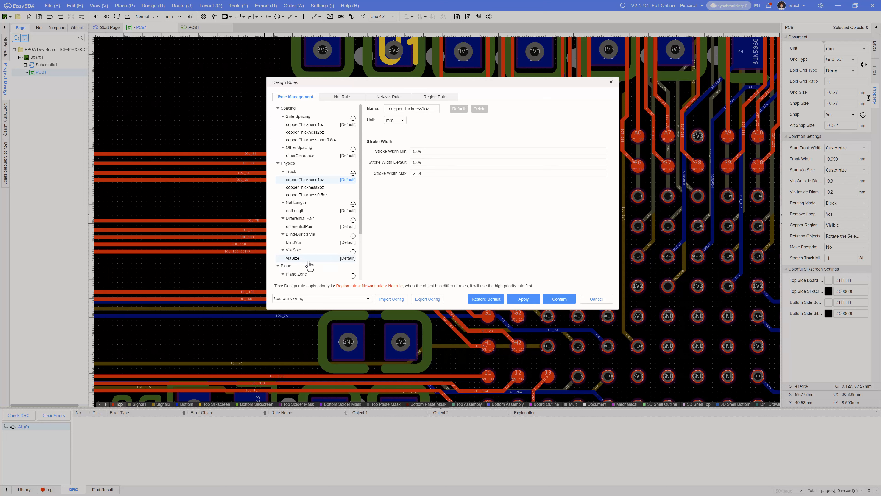
left_click(293, 258)
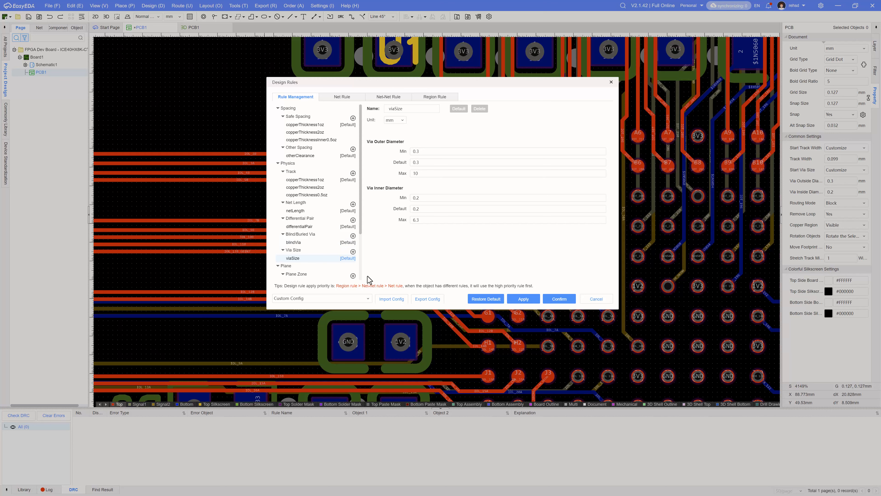
scroll(314, 218, "down", 3)
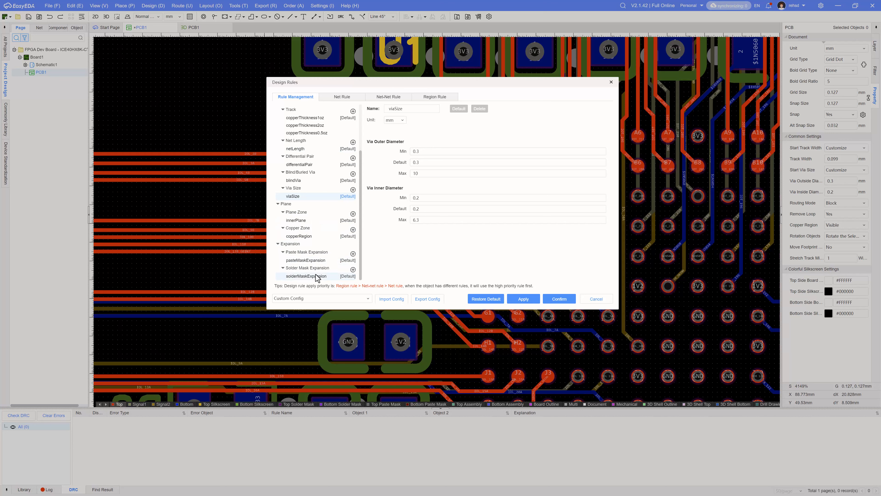
left_click(303, 236)
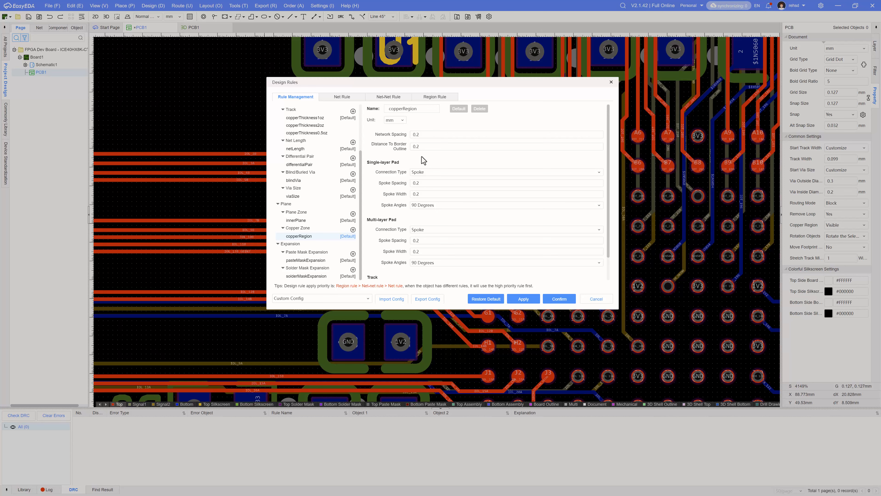
left_click(611, 82)
- Examine how the breakout tracks run between the BGA pads and how the fanout sits within the board outline
scroll(534, 244, "up", 4)
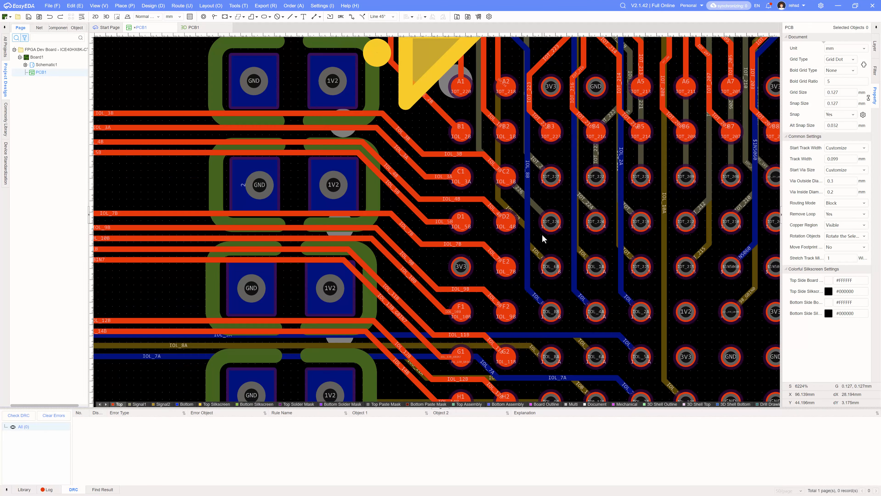
mouse_move(553, 218)
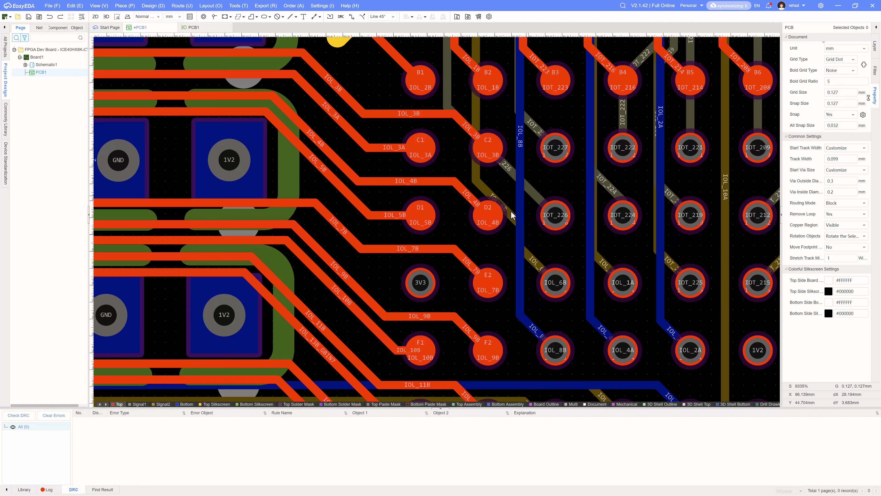
scroll(500, 214, "down", 1)
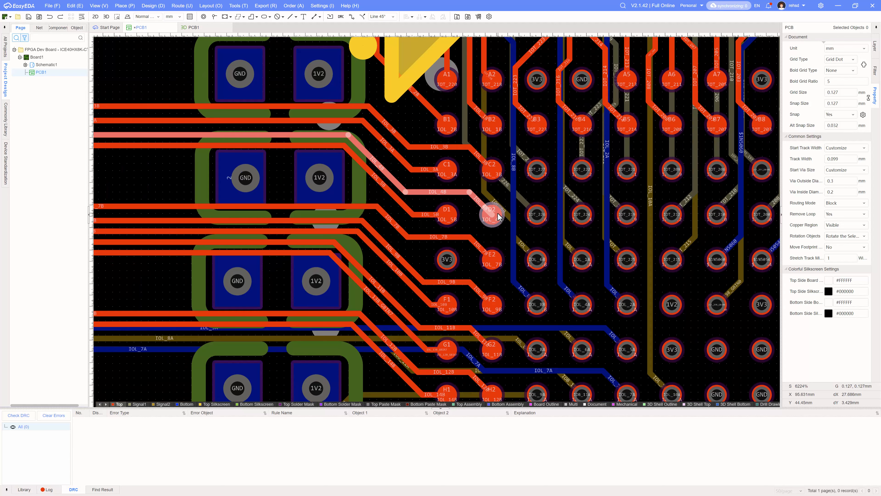
scroll(472, 221, "down", 1)
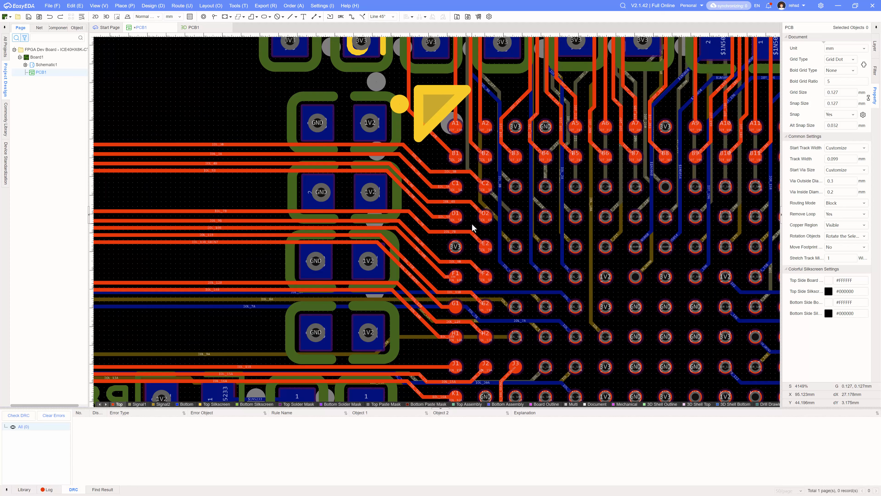
scroll(471, 223, "down", 2)
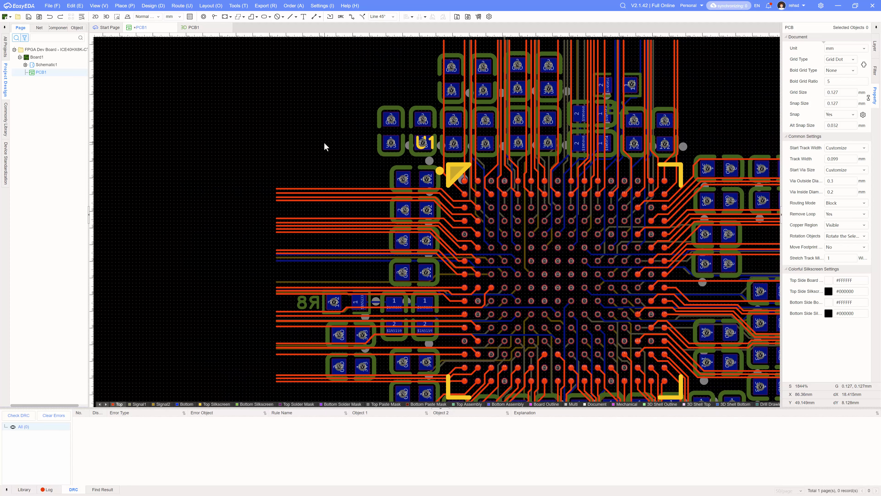
right_click_drag(325, 143, 263, 103)
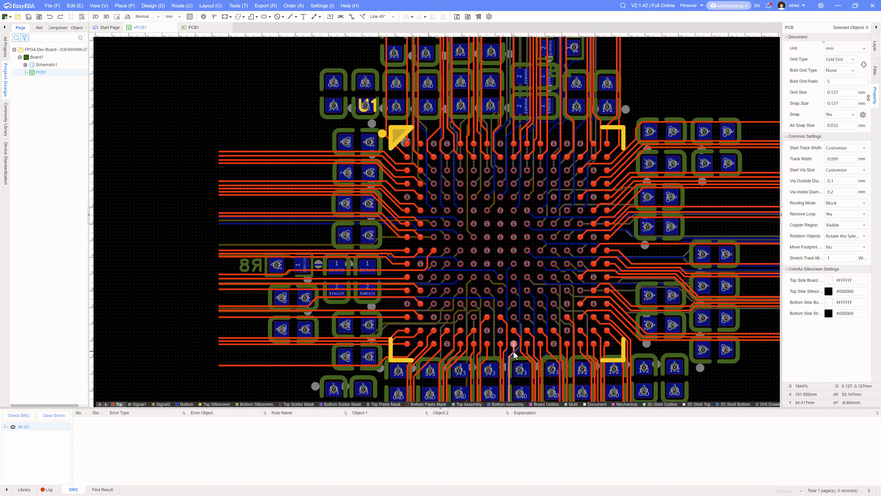
scroll(409, 228, "up", 5)
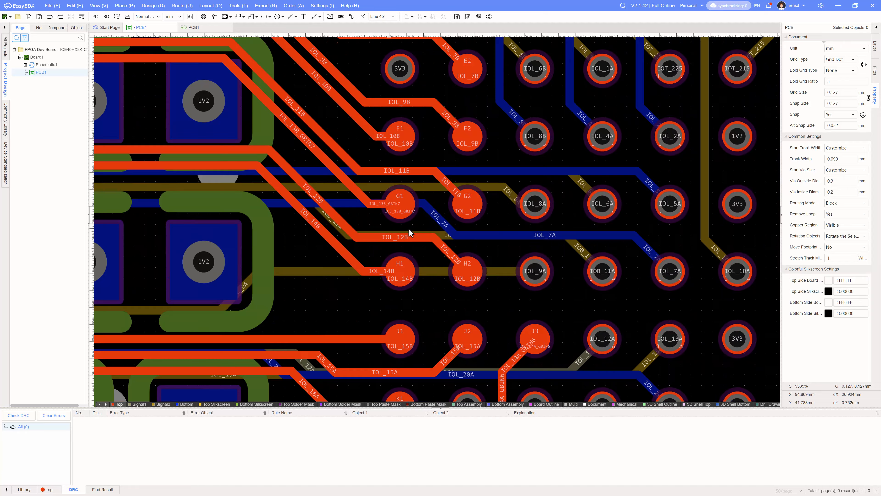
scroll(408, 228, "down", 6)
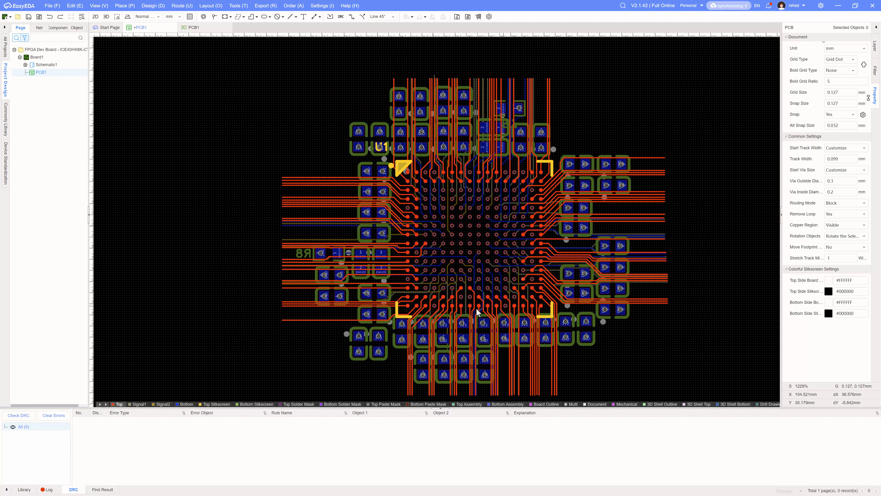
scroll(419, 309, "down", 3)
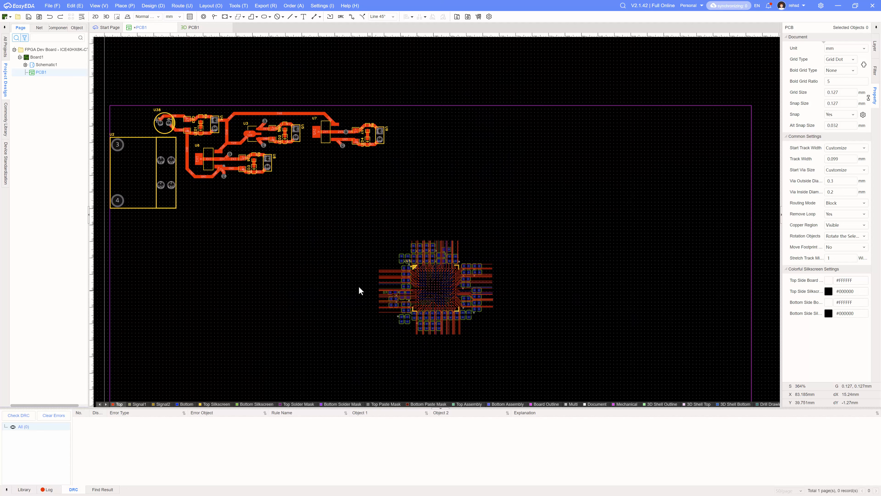
right_click_drag(343, 280, 351, 253)
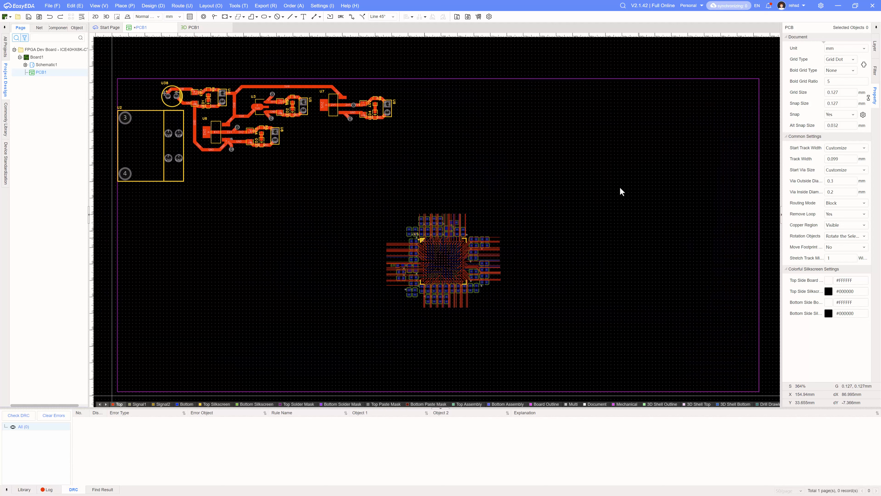
scroll(419, 309, "up", 3)
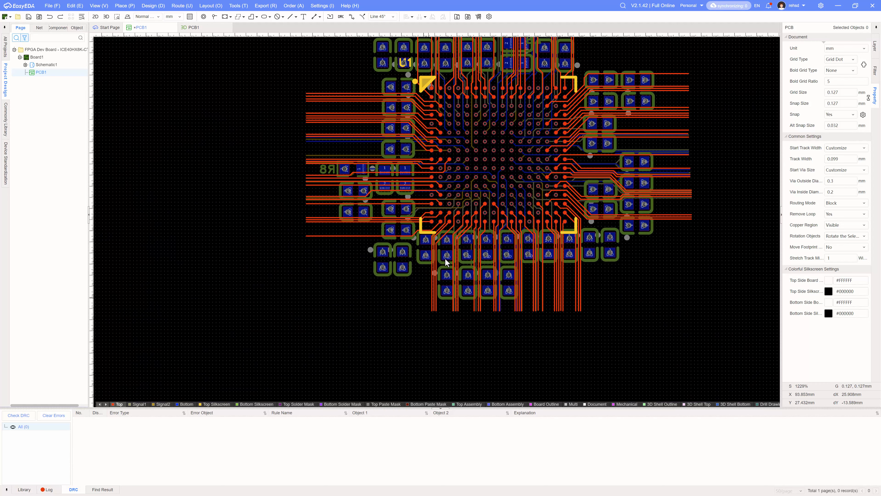
right_click_drag(310, 251, 406, 256)
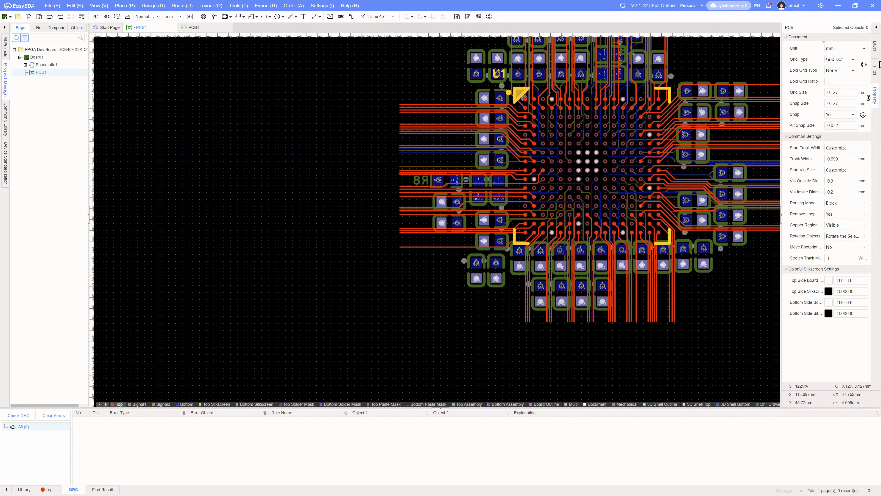
- Extend the IOB_57 breakout track outward from its end on the Top Layer with a 0.254 mm wide segment about 5.2 mm long
left_click(875, 46)
key("w")
key("shift+w")
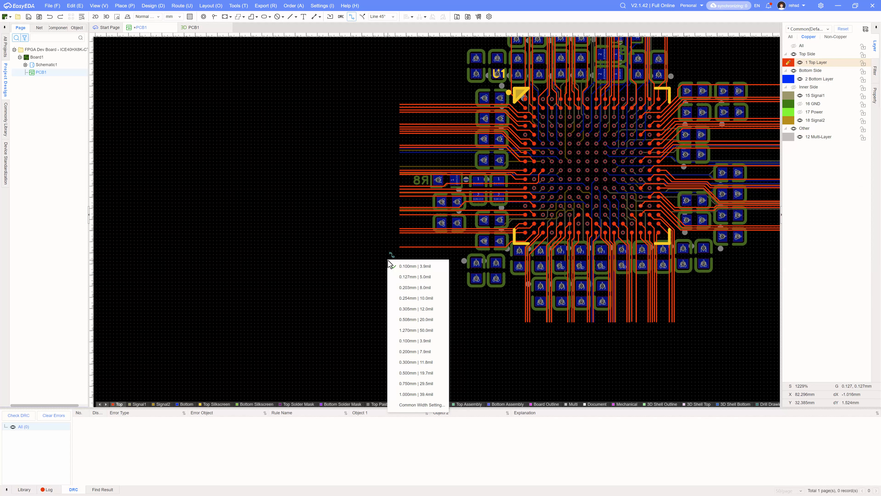
left_click(400, 298)
scroll(398, 254, "up", 4)
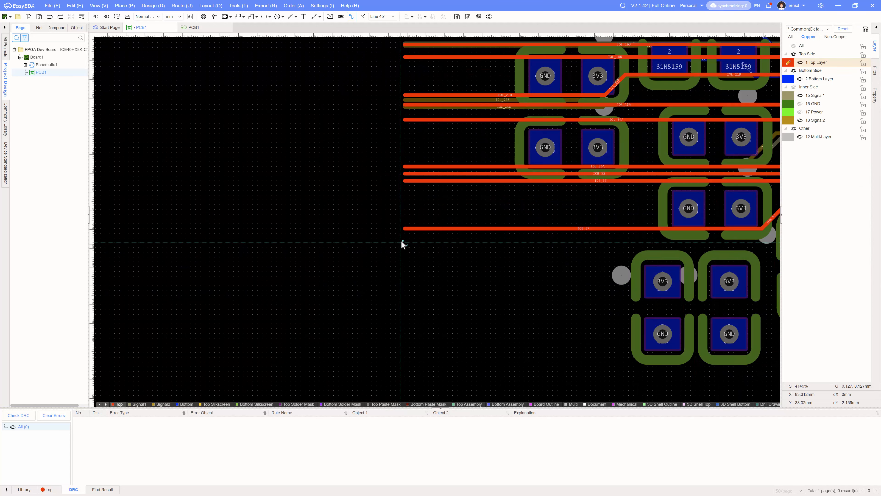
left_click(403, 229)
left_click(204, 228)
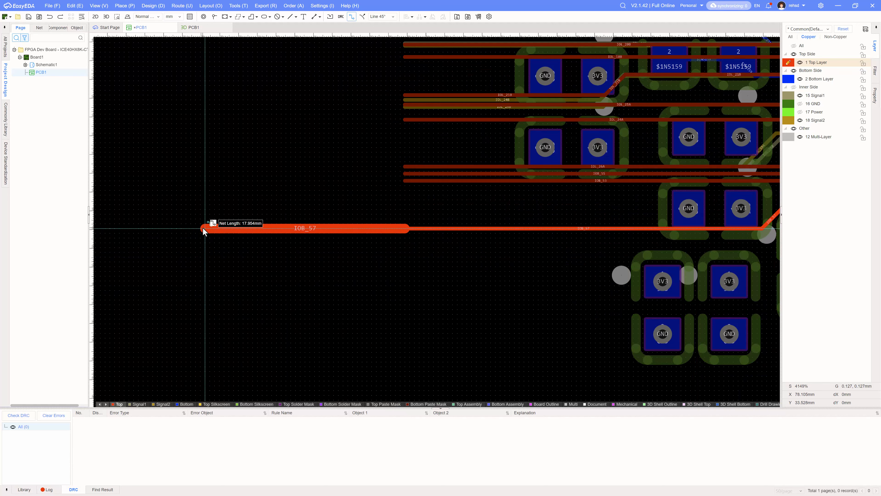
key("Escape")
key("Escape")
scroll(314, 296, "down", 2)
key("e")
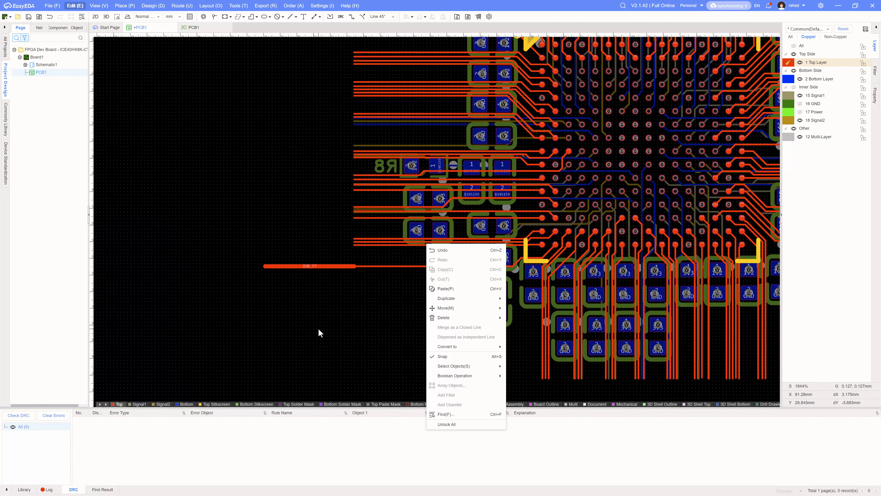
key("Escape")
- Inspect the breakout track ends beside the BGA and the room available between the fanout and the board outline
scroll(334, 330, "down", 2)
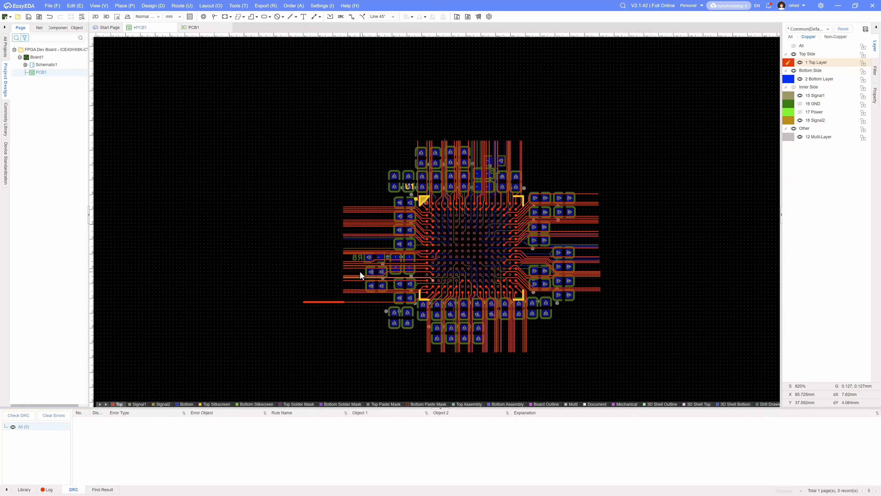
scroll(346, 233, "up", 3)
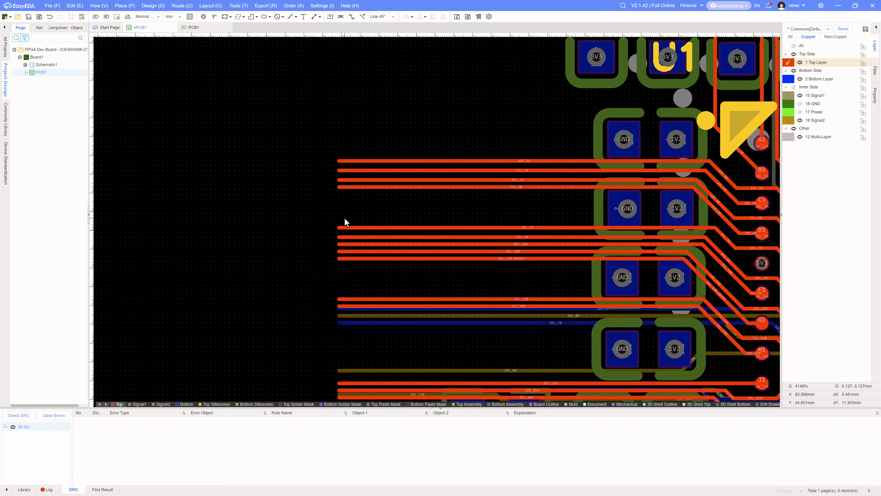
scroll(345, 218, "up", 4)
scroll(364, 127, "down", 4)
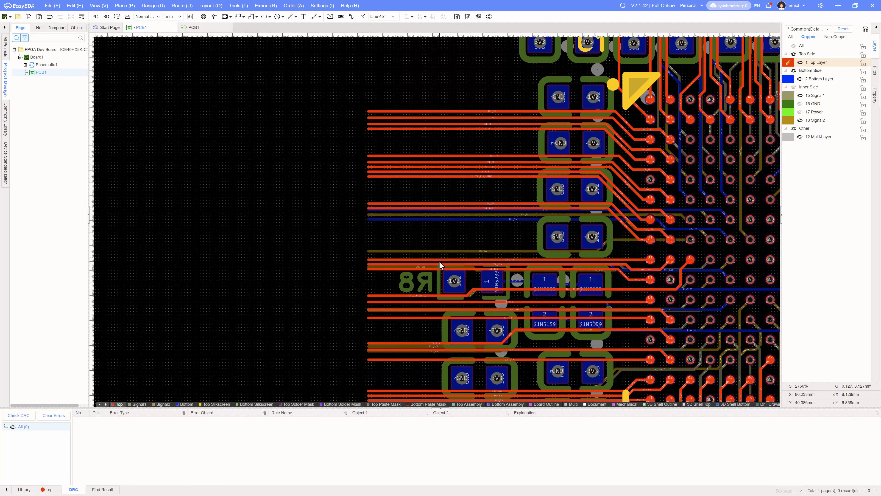
scroll(340, 274, "down", 2)
right_click_drag(310, 309, 308, 283)
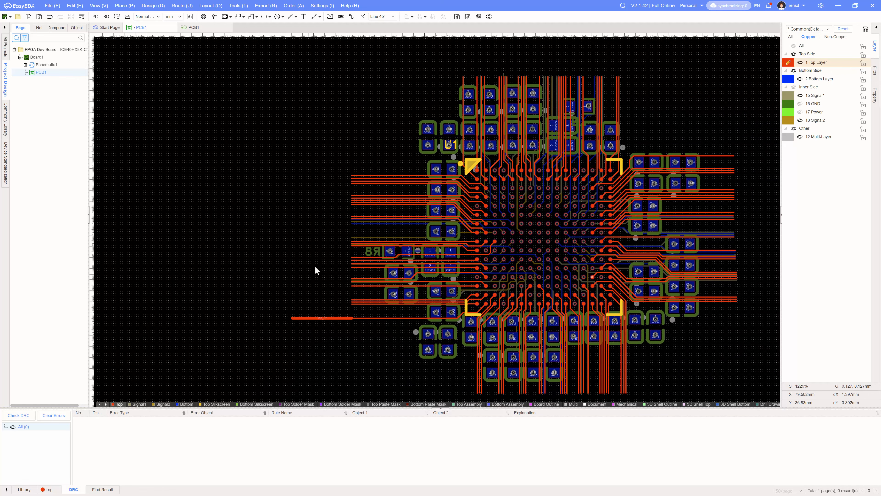
scroll(295, 255, "down", 2)
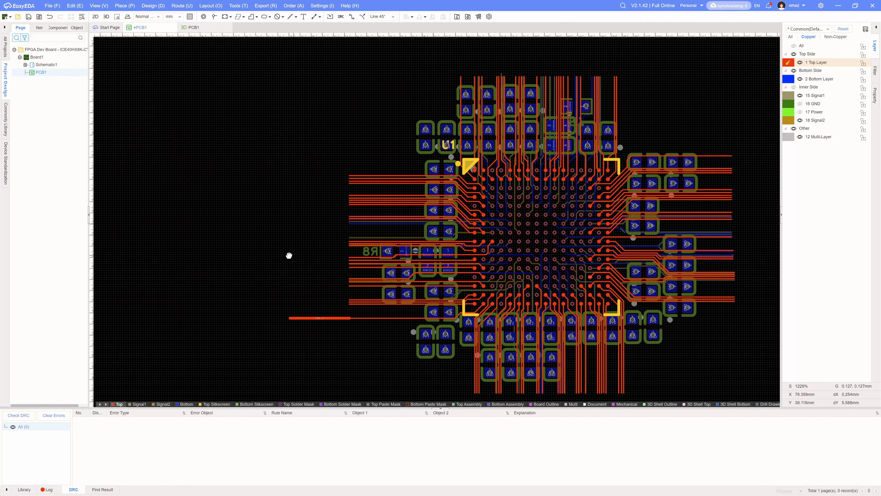
scroll(260, 248, "down", 1)
right_click_drag(227, 224, 355, 224)
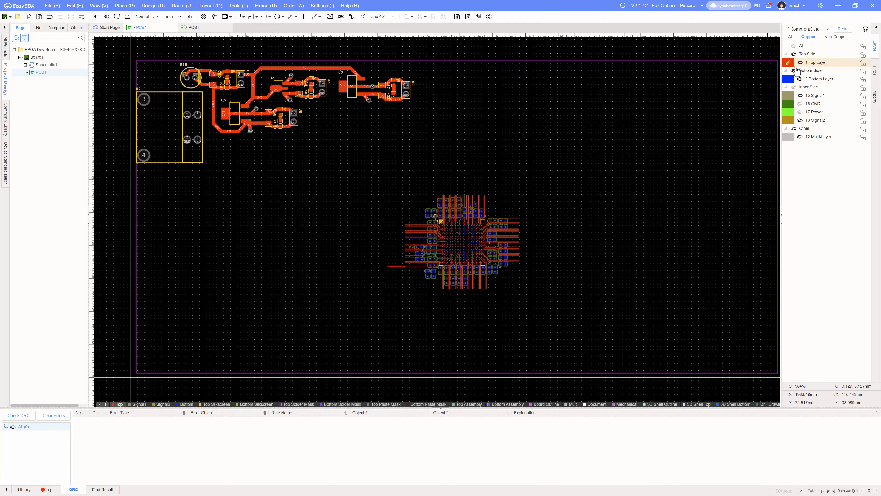
- Make the Power layer active and select its 2V5, 3V3 and 1V2 copper fills in turn to compare their areas around the BGA
scroll(417, 203, "down", 1)
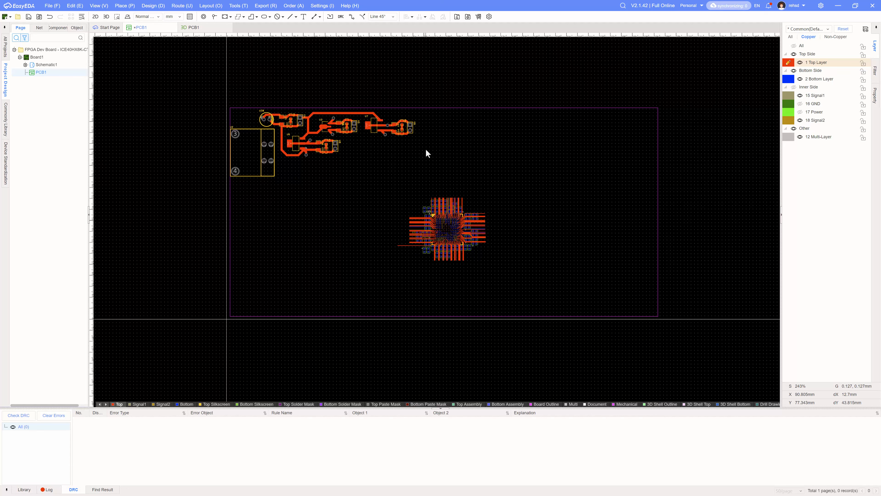
scroll(481, 237, "up", 5)
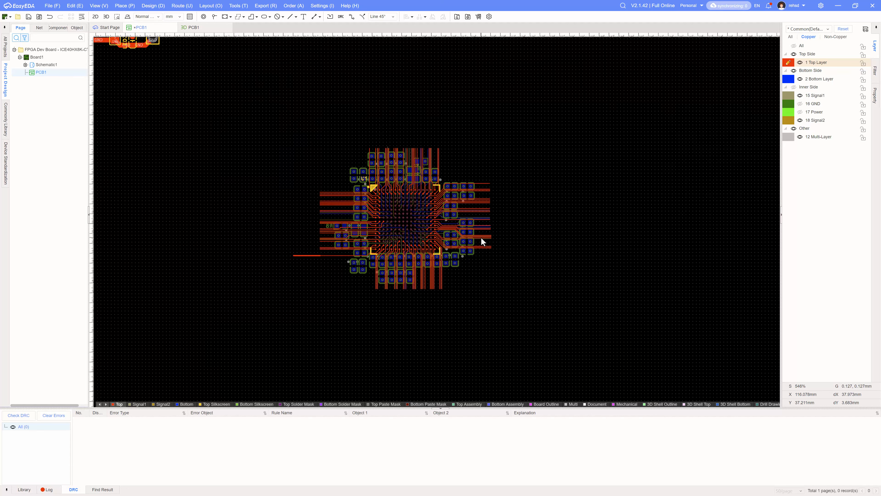
left_click(789, 112)
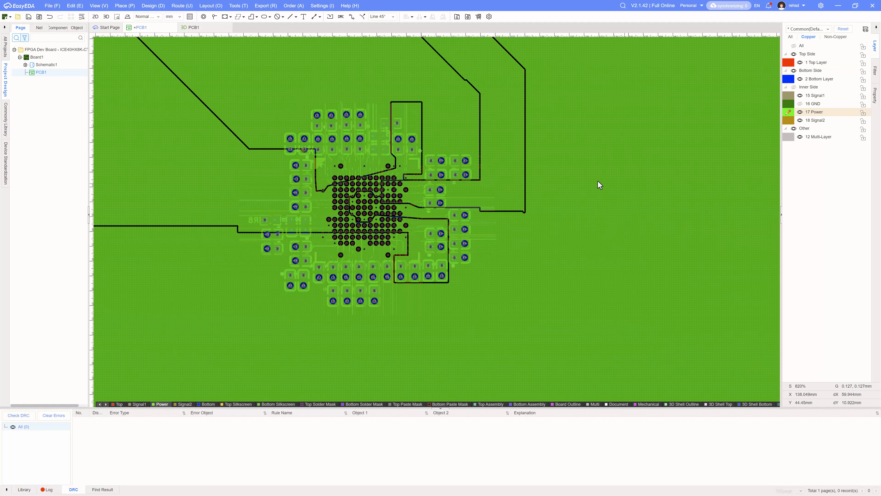
left_click(514, 162)
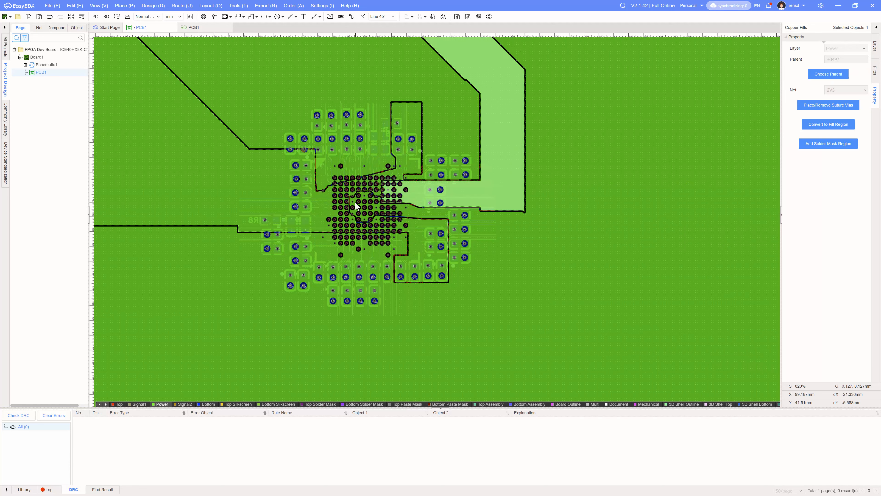
scroll(355, 202, "up", 4)
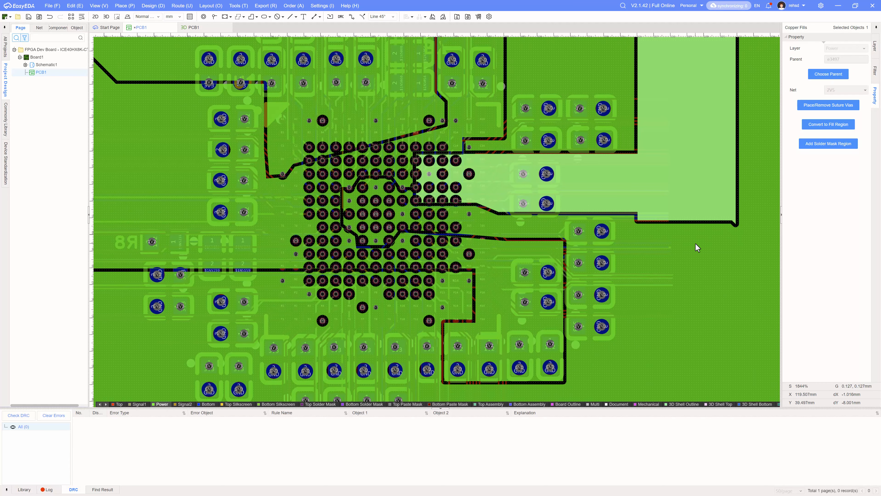
left_click(697, 248)
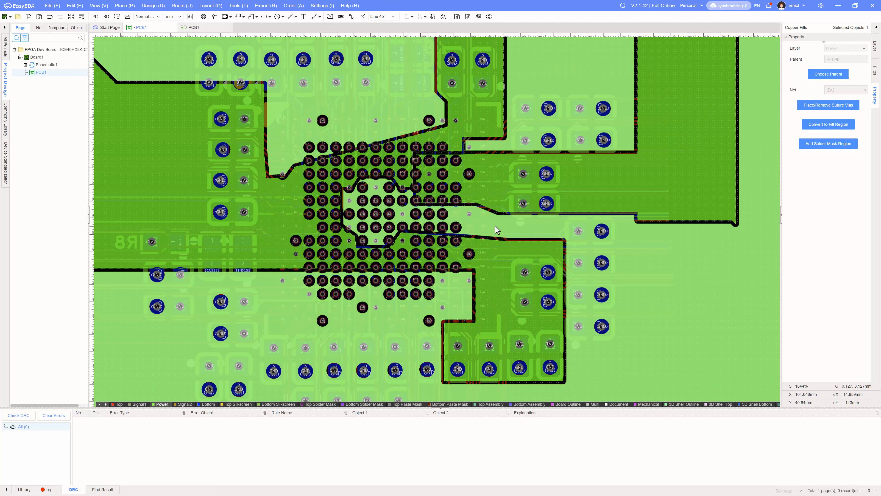
left_click(172, 168)
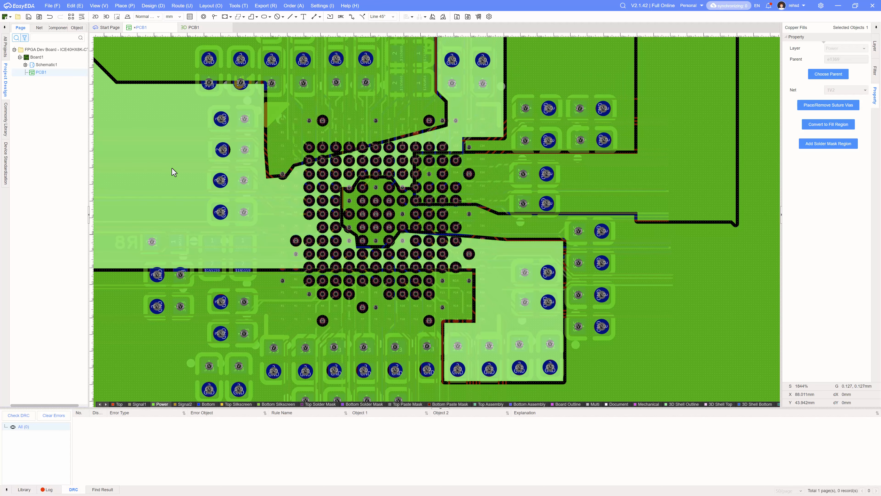
- Examine how the 1V2 copper fill runs between the BGA vias and around the central 3V3 area
scroll(342, 161, "up", 3)
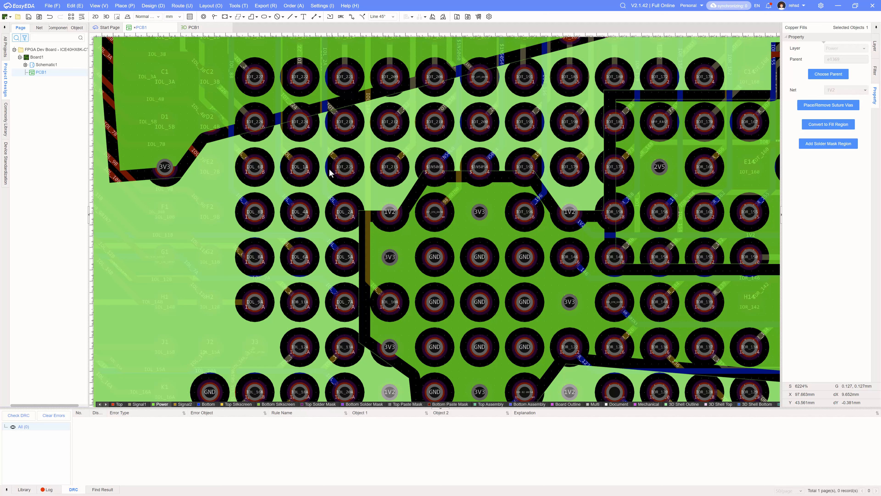
scroll(317, 207, "down", 3)
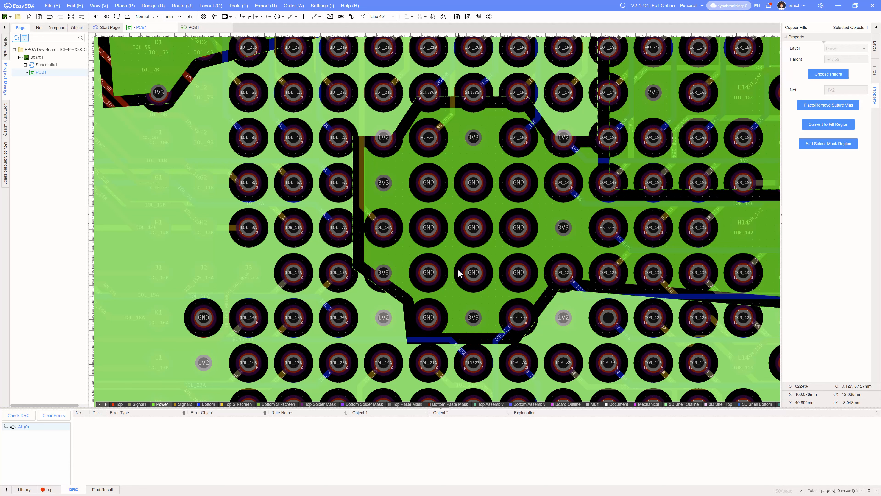
scroll(390, 341, "down", 2)
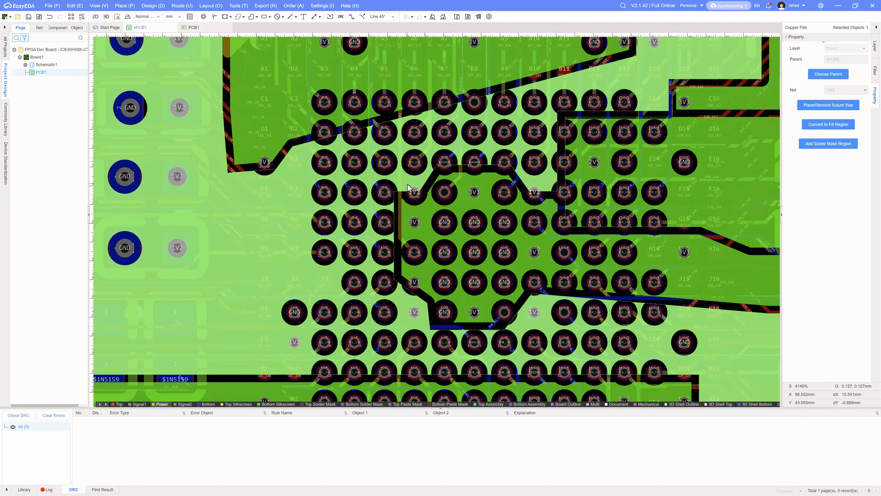
scroll(434, 195, "down", 2)
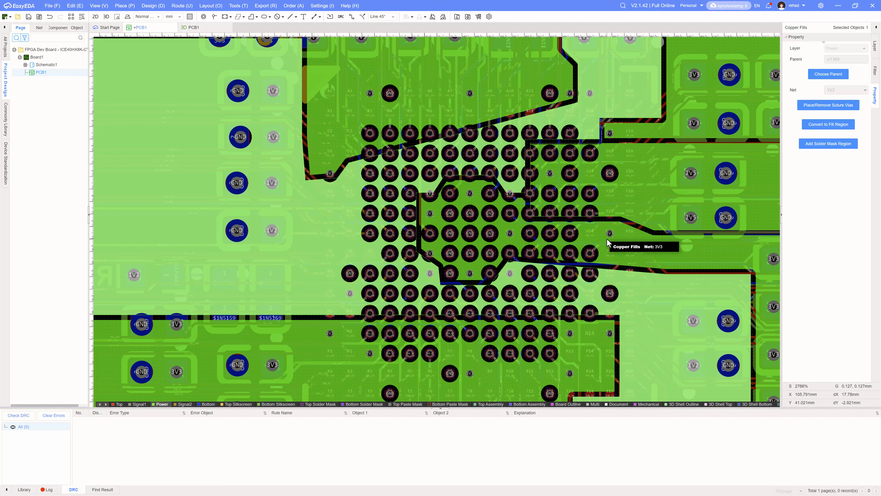
- Select the parent copper region of the 1V2 fill and review its properties and its outline through the BGA
left_click(828, 74)
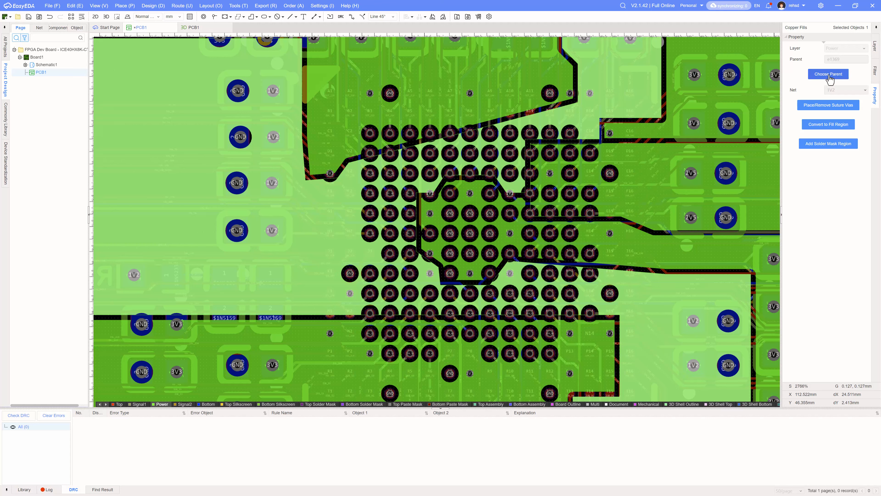
scroll(838, 306, "down", 1)
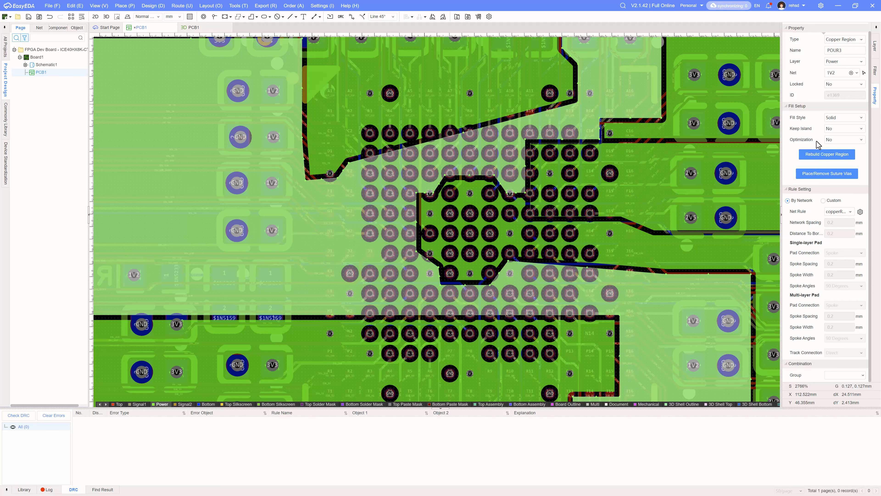
scroll(449, 147, "up", 3)
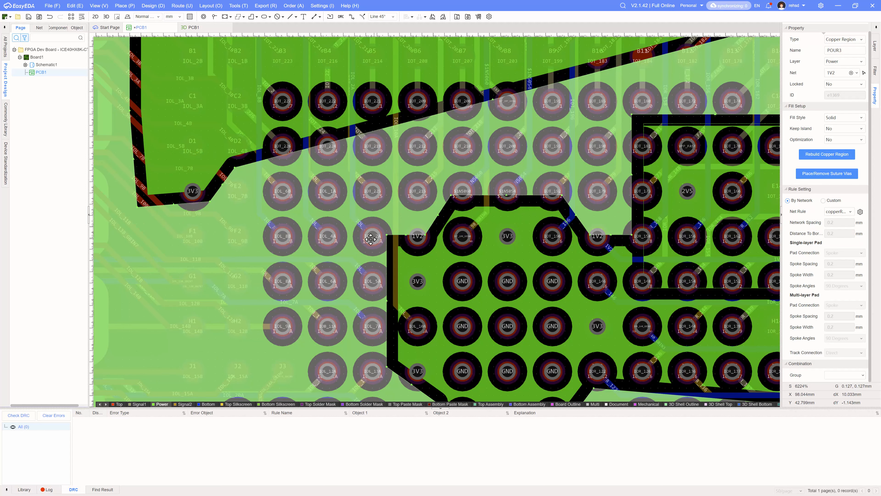
scroll(370, 239, "down", 4)
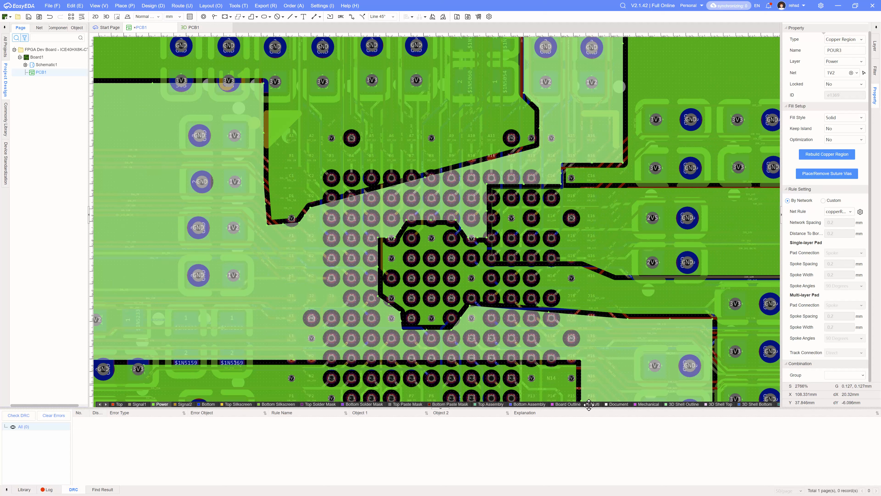
- Select the 2V5 fill and the 1V2 fill on the Power layer to trace how each one leads out from the BGA
left_click(614, 230)
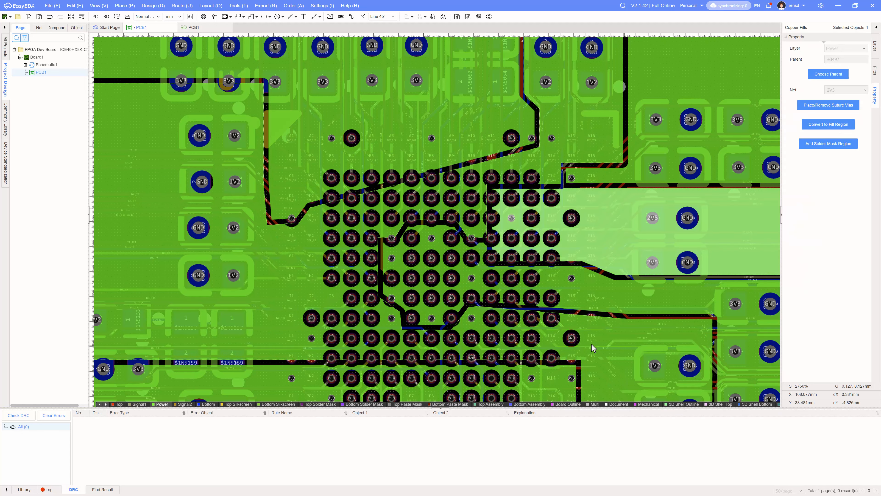
scroll(398, 329, "down", 3)
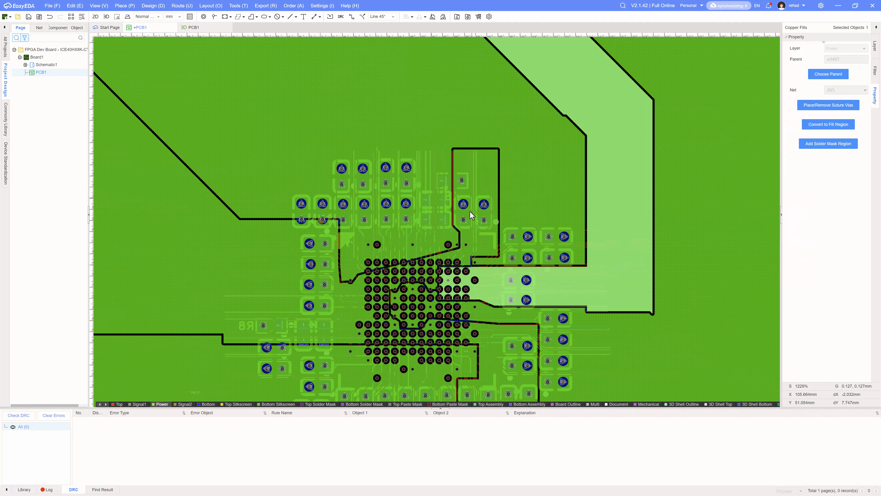
left_click(484, 183)
scroll(414, 267, "down", 2)
scroll(405, 296, "up", 4)
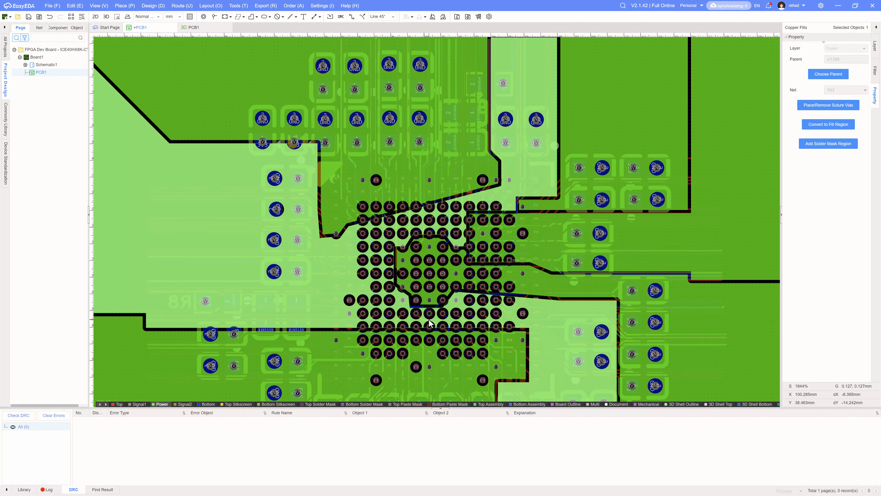
- Check the General Steps in the browser's PCB checklist, then preview the Via in Pad fanout type in the Fanout Setting dialog without applying it
key("alt+Tab")
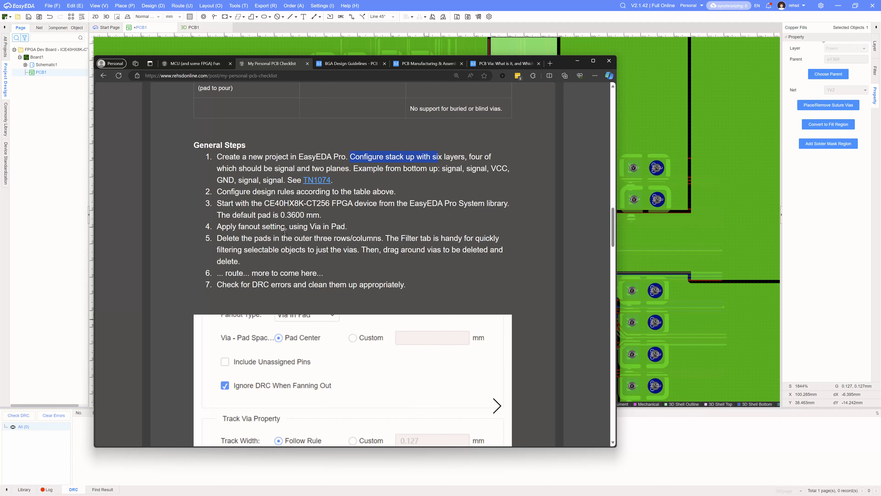
key("alt+Tab")
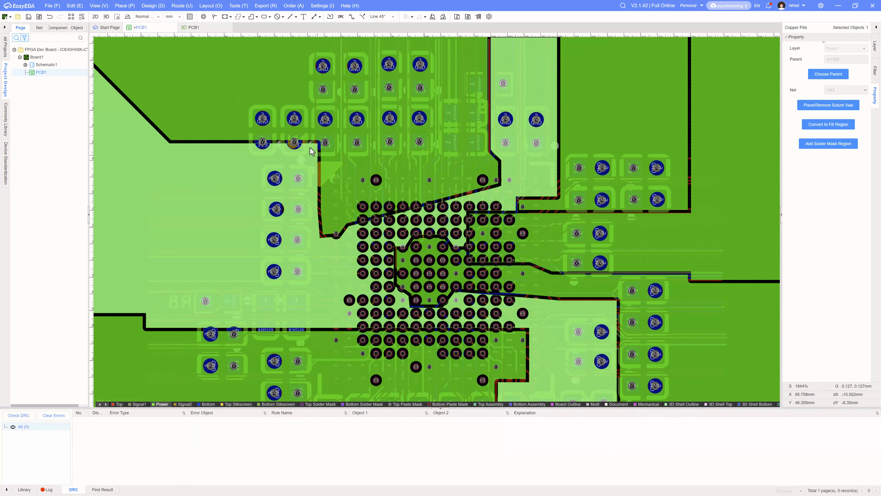
left_click(182, 6)
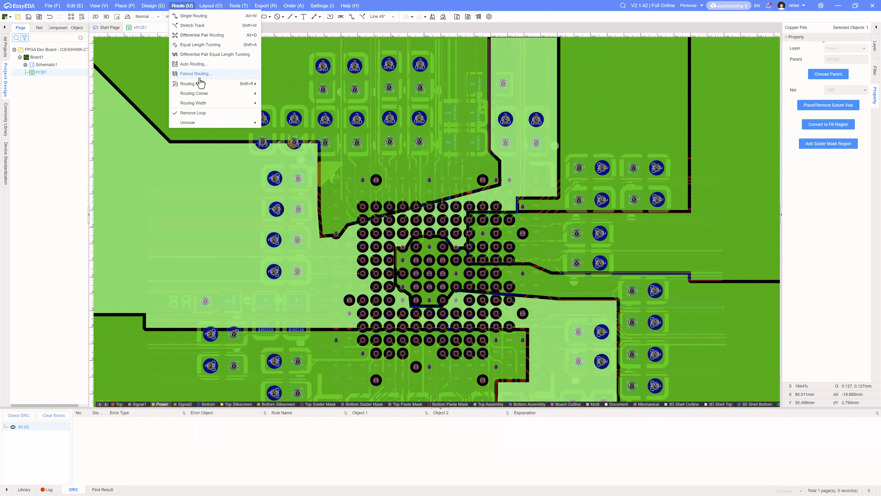
left_click(196, 74)
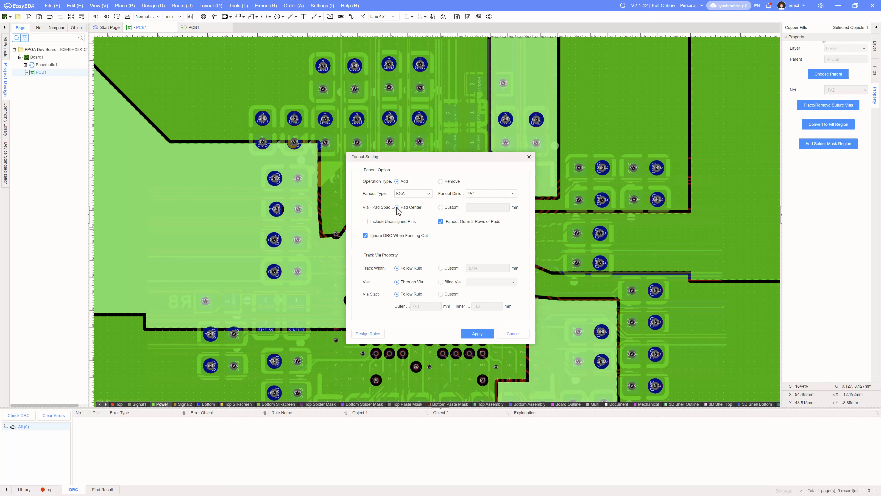
left_click(429, 194)
left_click(419, 215)
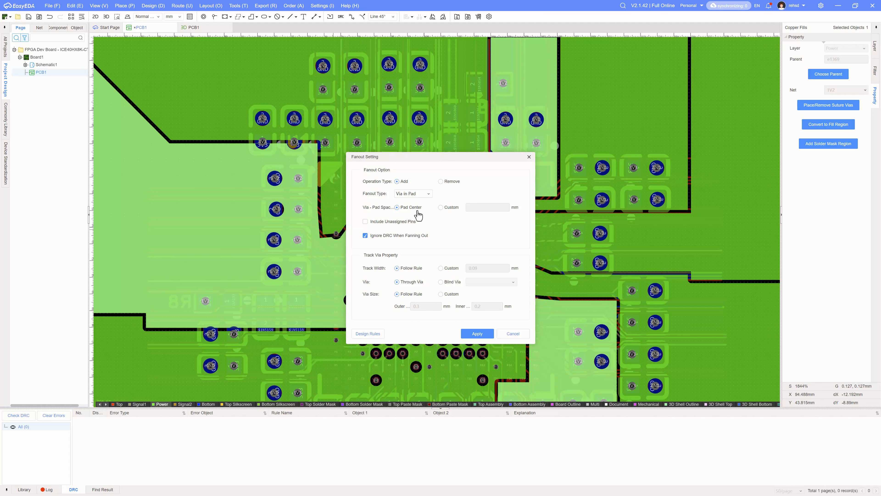
left_click(519, 334)
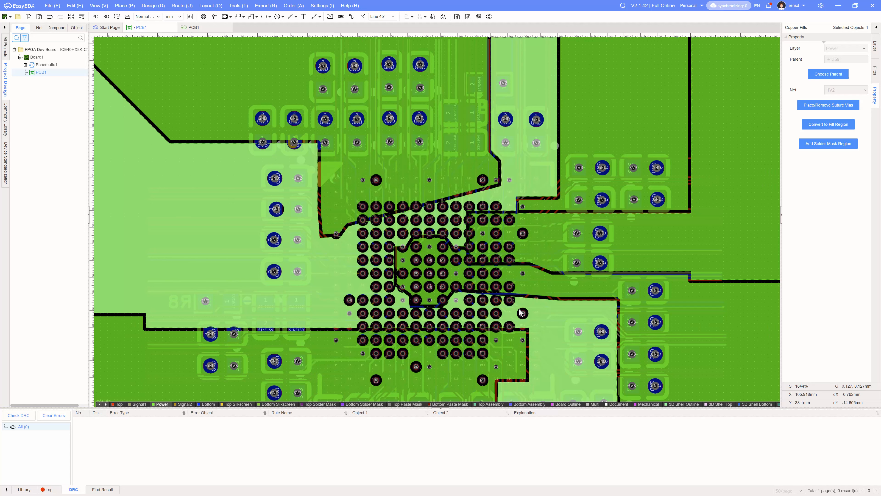
- Make the Top Layer active and highlight the breakout tracks of BGA pads A6 and B6 to examine the outer rows
scroll(474, 216, "up", 4)
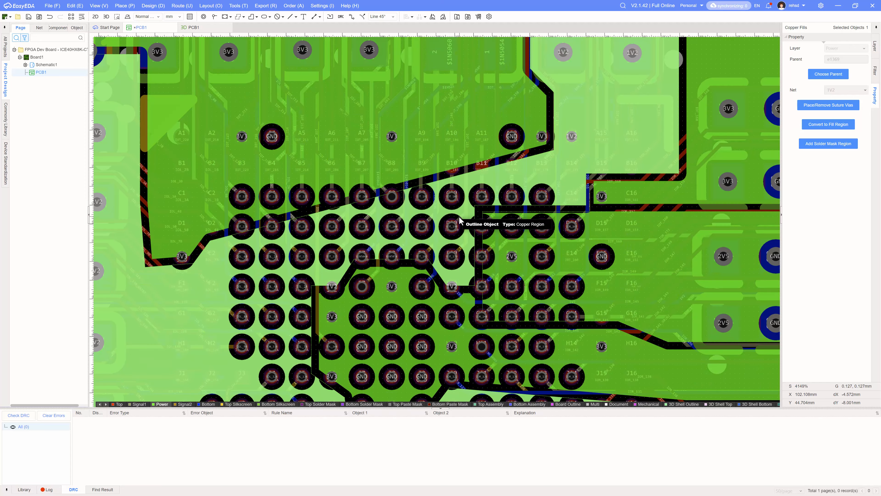
scroll(460, 221, "down", 2)
left_click(875, 50)
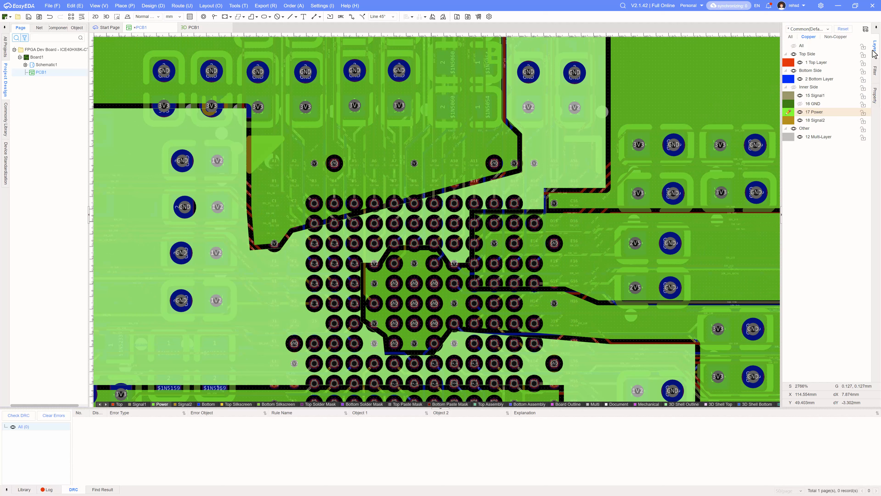
left_click(790, 63)
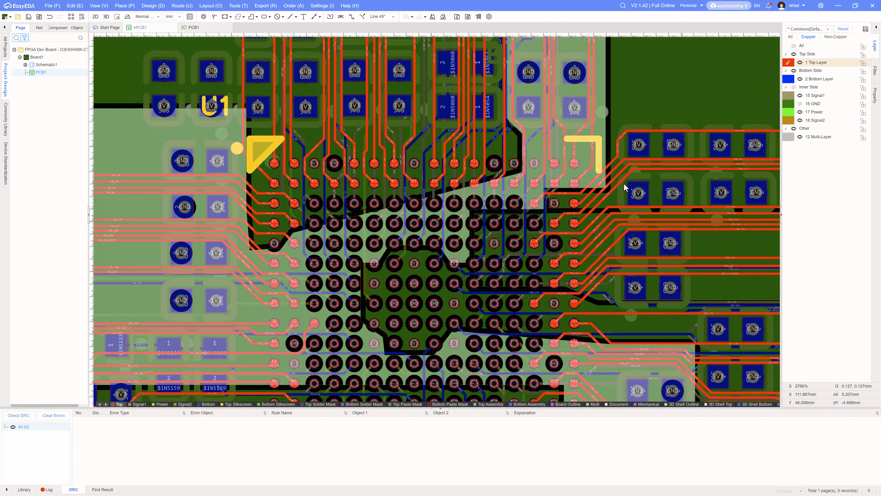
scroll(381, 183, "up", 2)
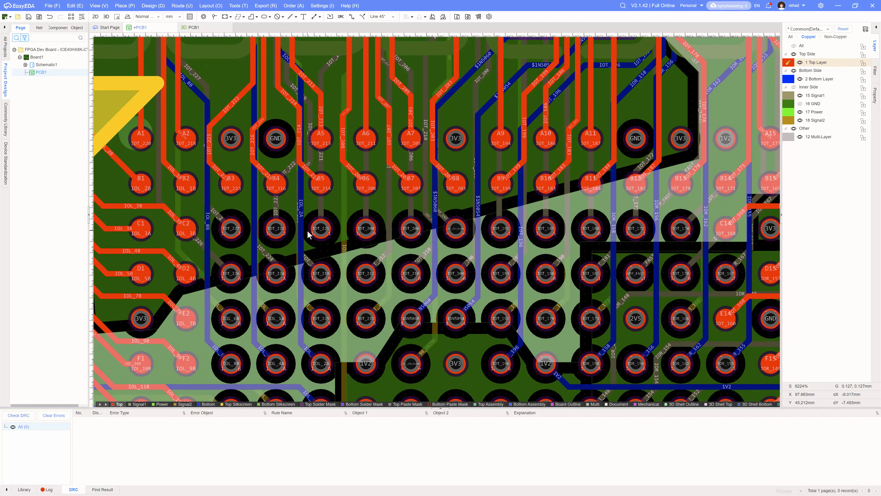
left_click(366, 146)
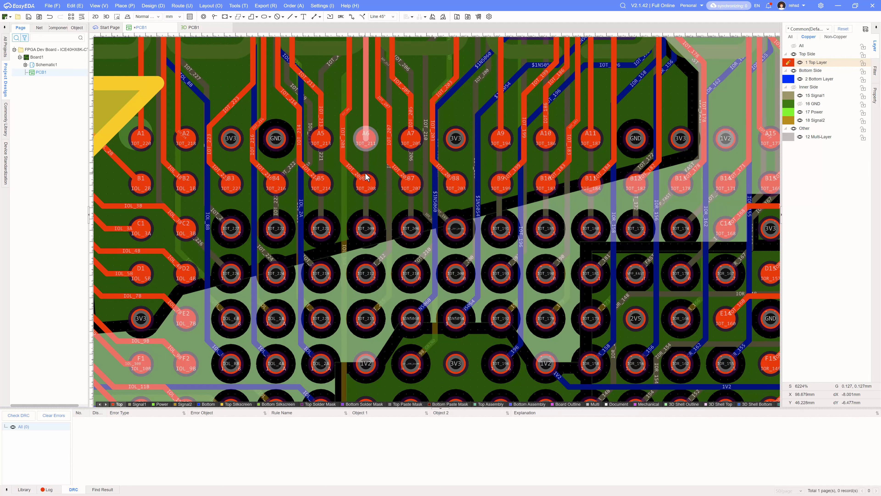
scroll(366, 177, "down", 2)
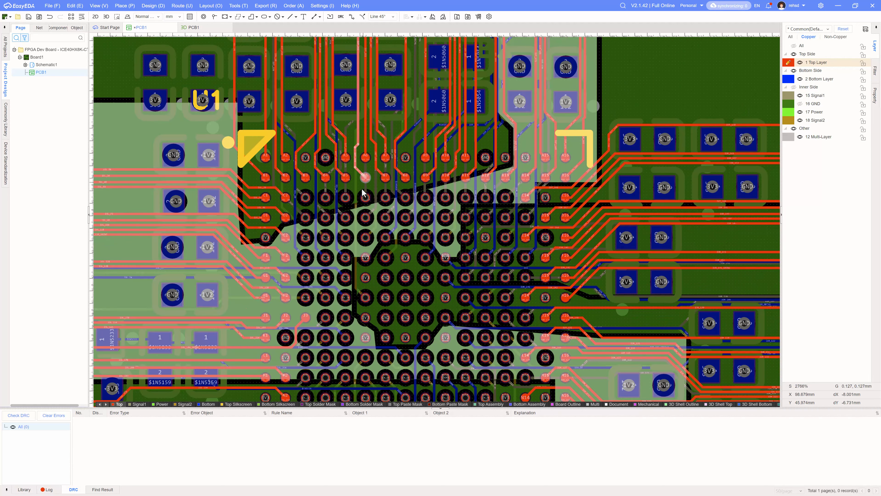
left_click(366, 237)
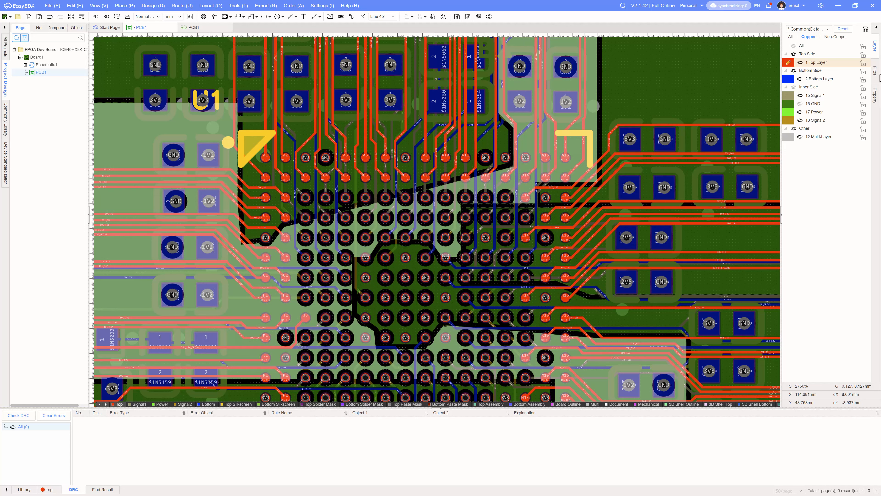
- Restrict the independent object selection filter to vias, select all vias in the BGA's upper three rows together, and clear the selection
left_click(876, 74)
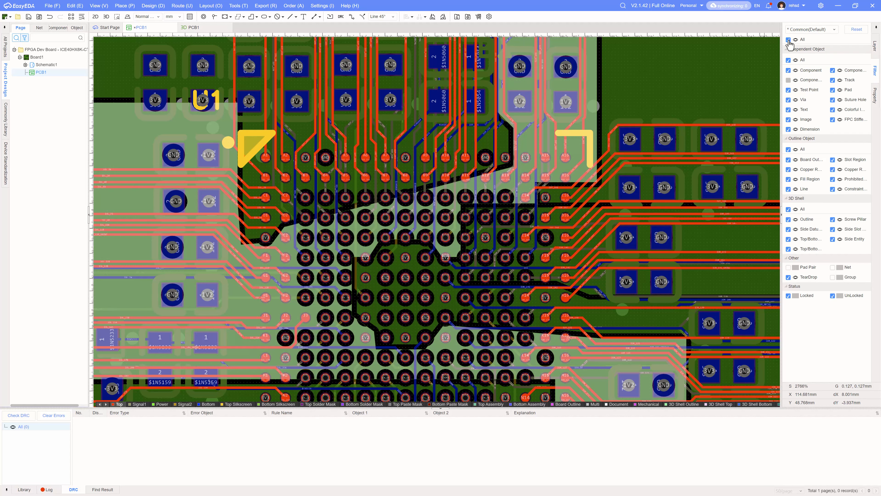
left_click(789, 39)
left_click(789, 99)
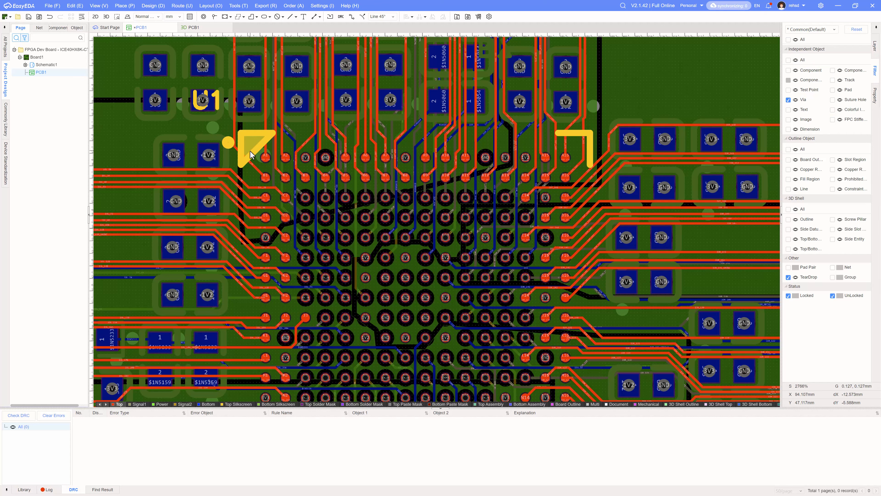
left_click_drag(251, 150, 589, 206)
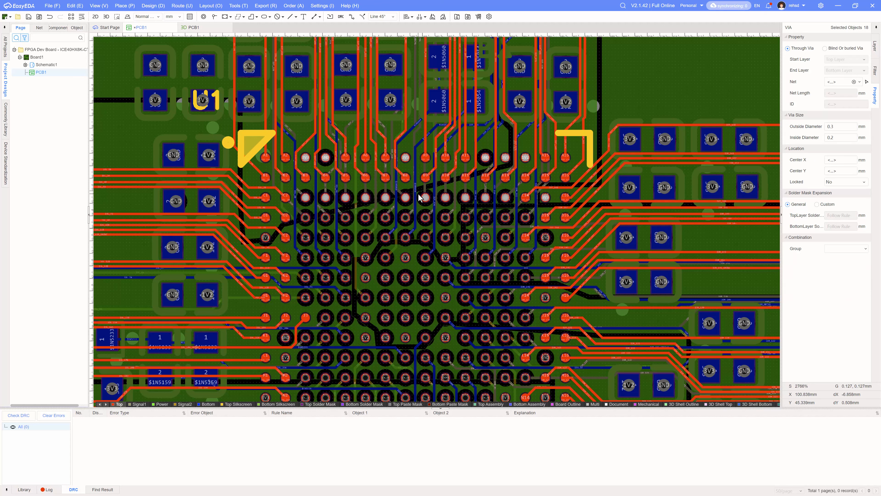
left_click(671, 85)
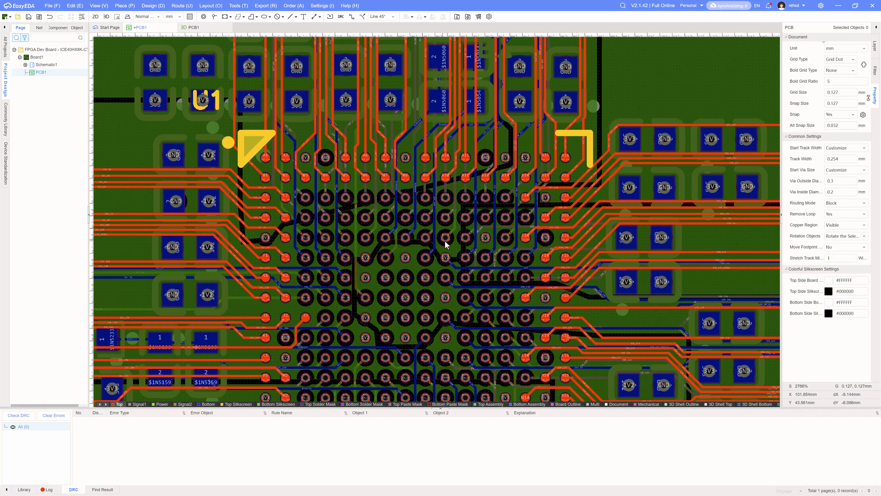
- Examine the BGA's pad rows and surrounding breakout, then switch to the browser's PCB checklist to check the default pad size under General Steps
scroll(466, 239, "down", 2)
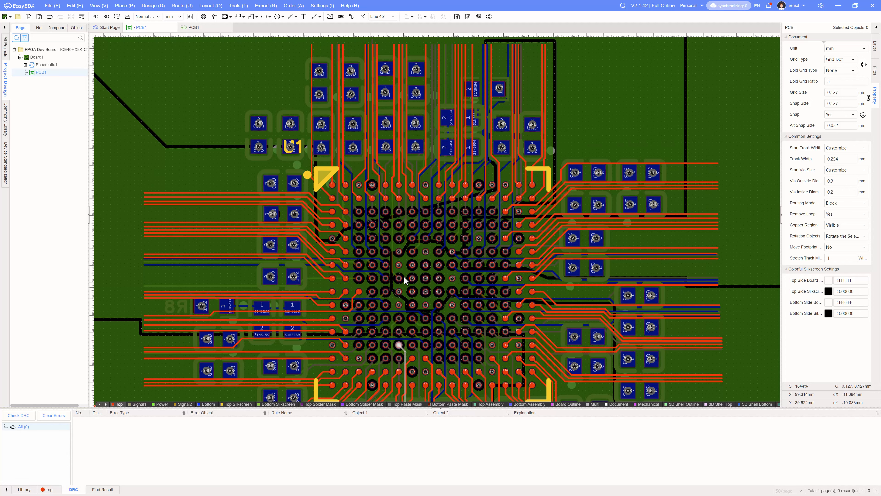
scroll(394, 259, "up", 4)
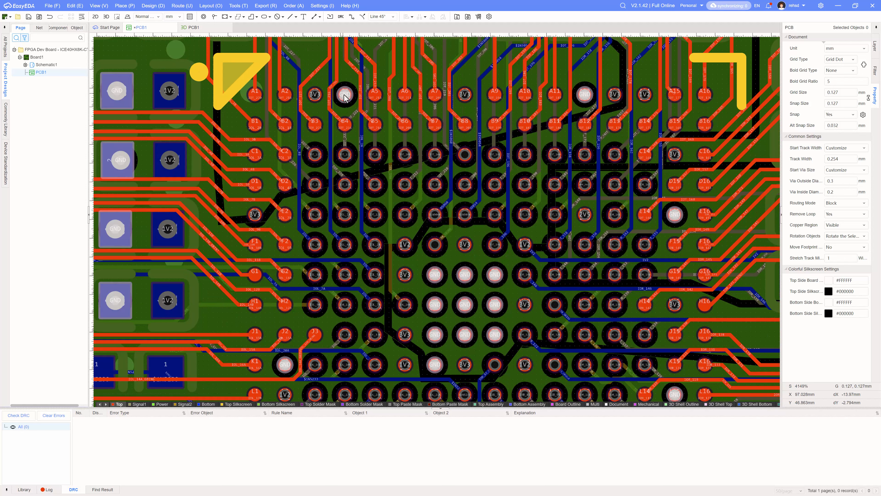
scroll(457, 326, "down", 4)
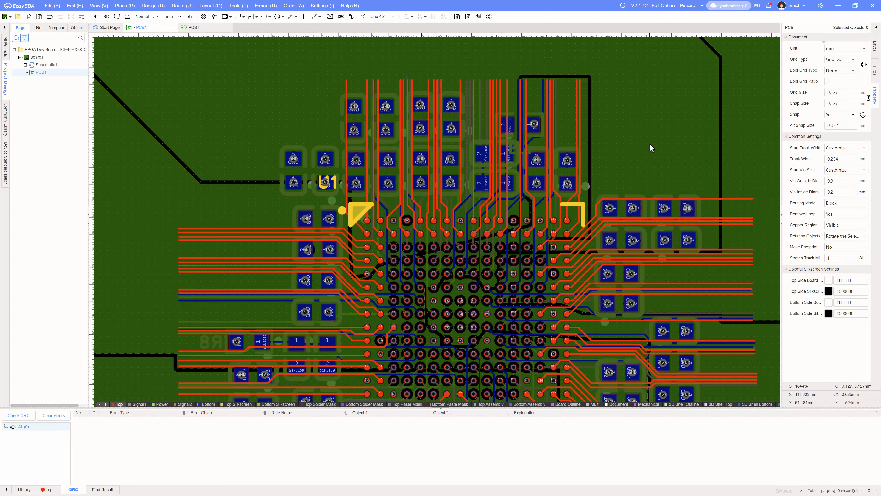
right_click_drag(650, 144, 652, 95)
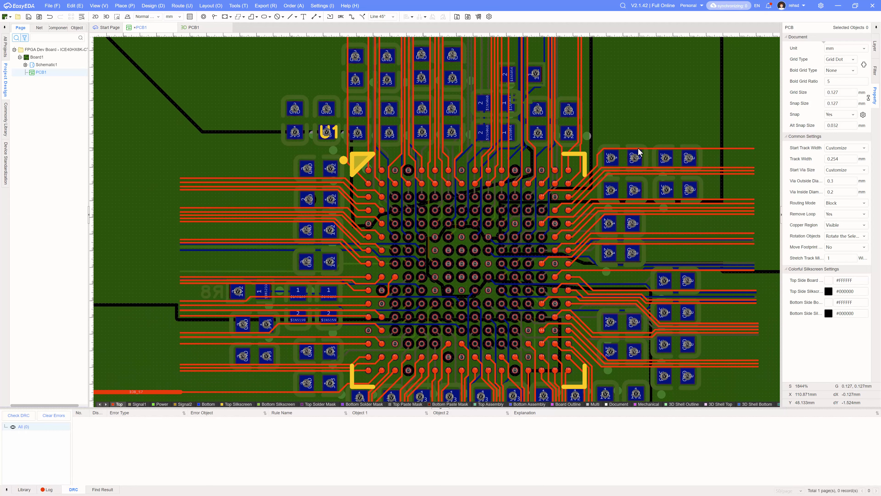
key("alt+Tab")
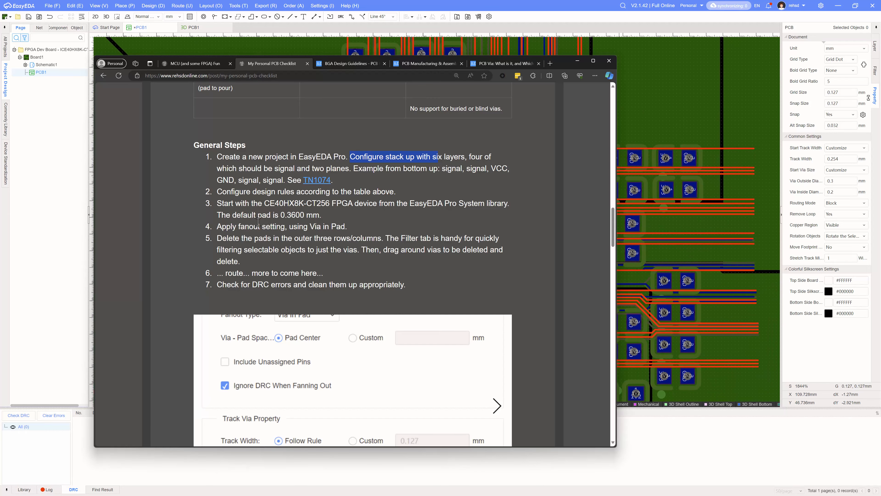
left_click_drag(258, 215, 301, 216)
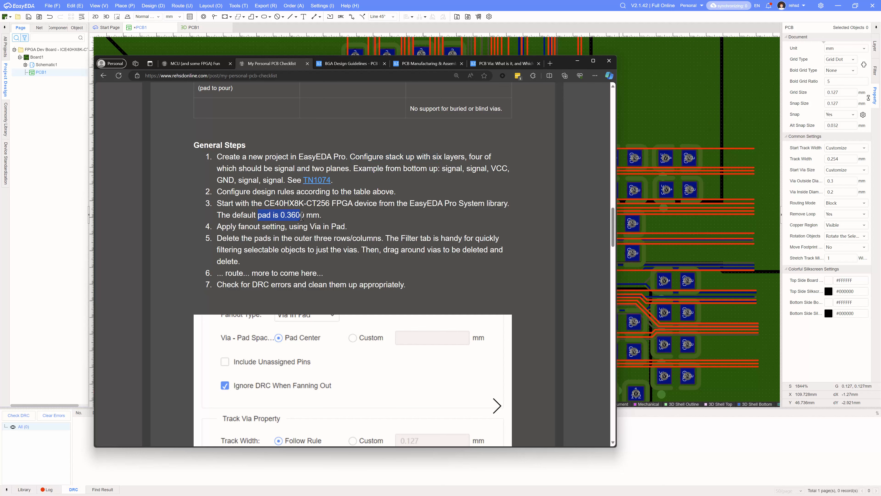
key("alt+Tab")
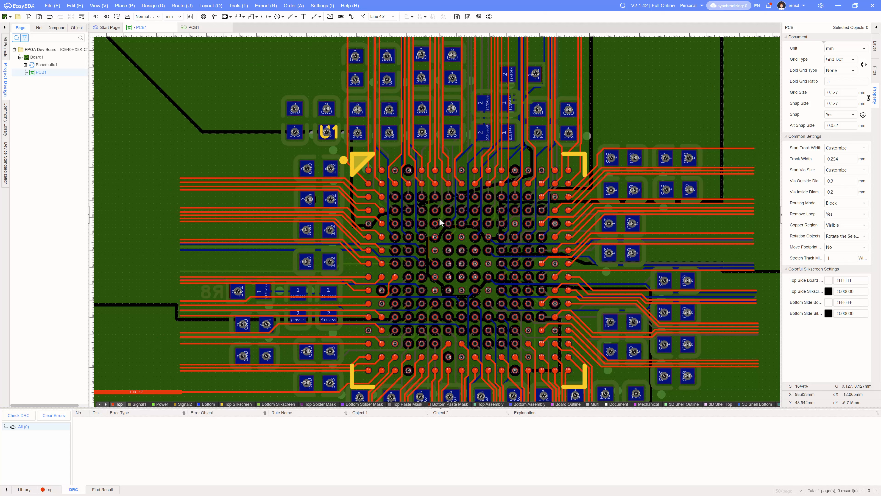
- View the board's 3D preview, then open Schematic1 and select the left FPGA symbol part to examine its pins
left_click(197, 28)
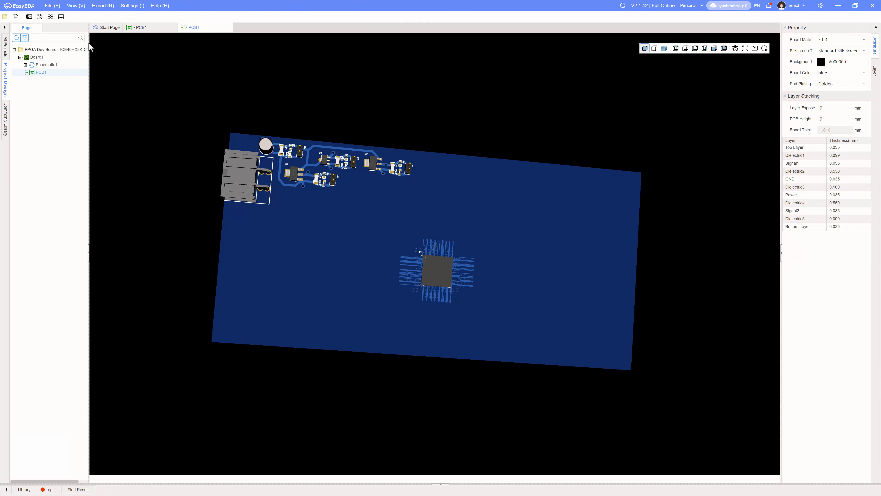
double_click(47, 65)
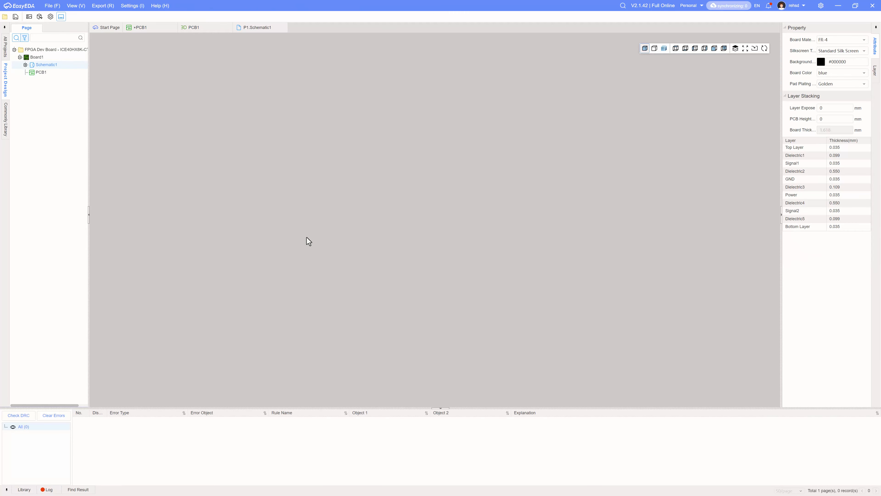
scroll(460, 215, "up", 5)
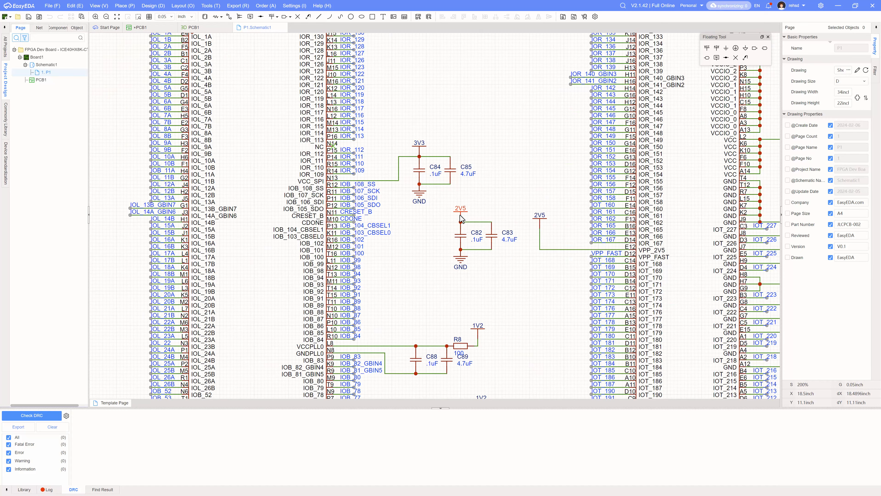
scroll(460, 214, "down", 4)
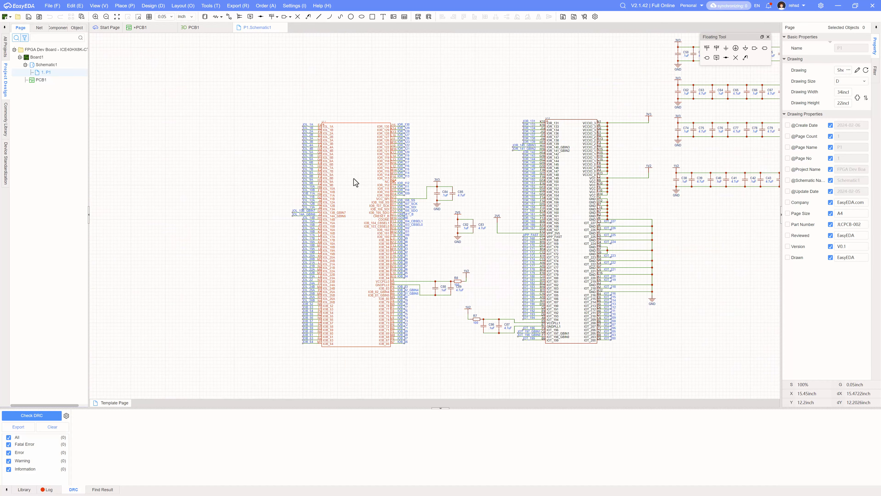
left_click(354, 179)
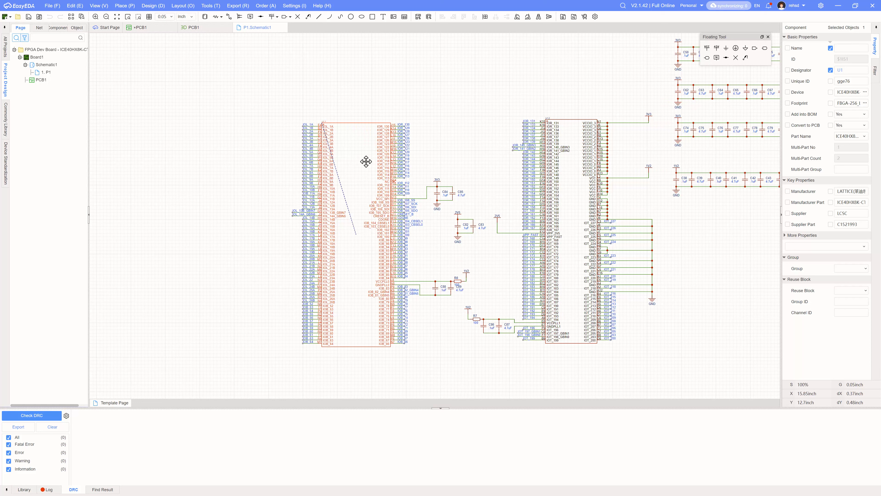
- Switch to the browser's PCB checklist and read on past the fanout settings to the Lattice Sample Recommendation
key("alt+Tab")
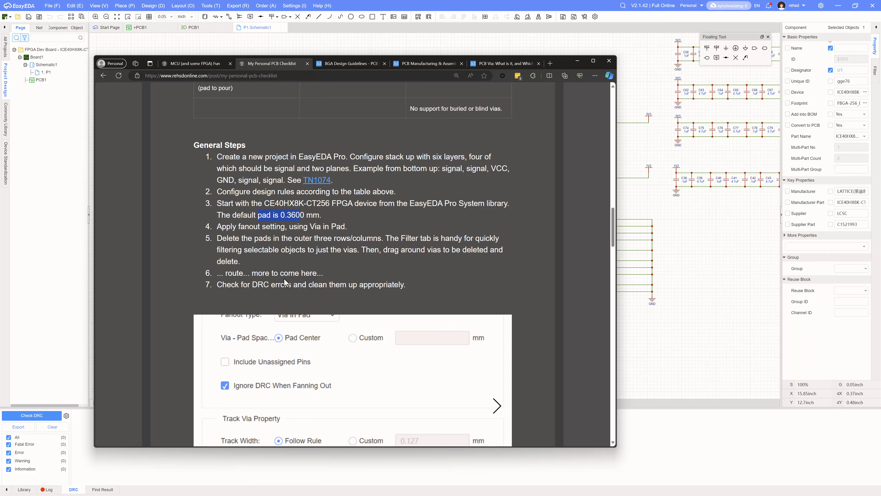
scroll(284, 277, "down", 4)
scroll(326, 287, "down", 2)
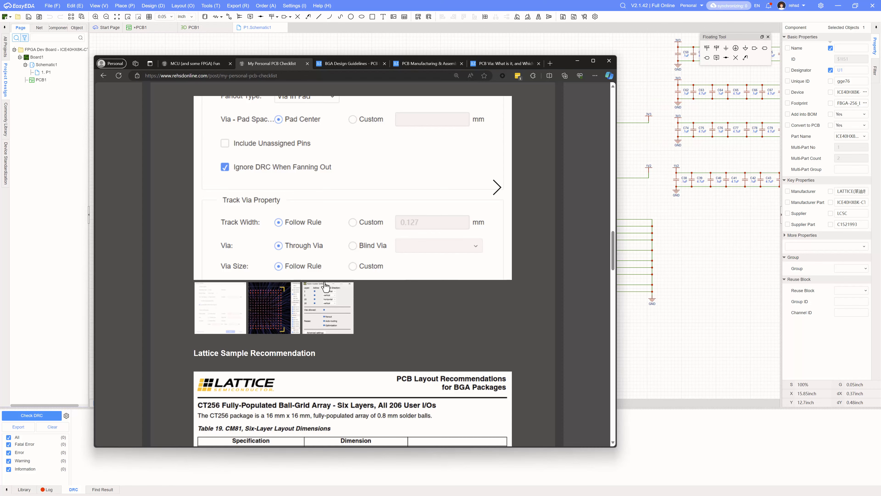
left_click(463, 3)
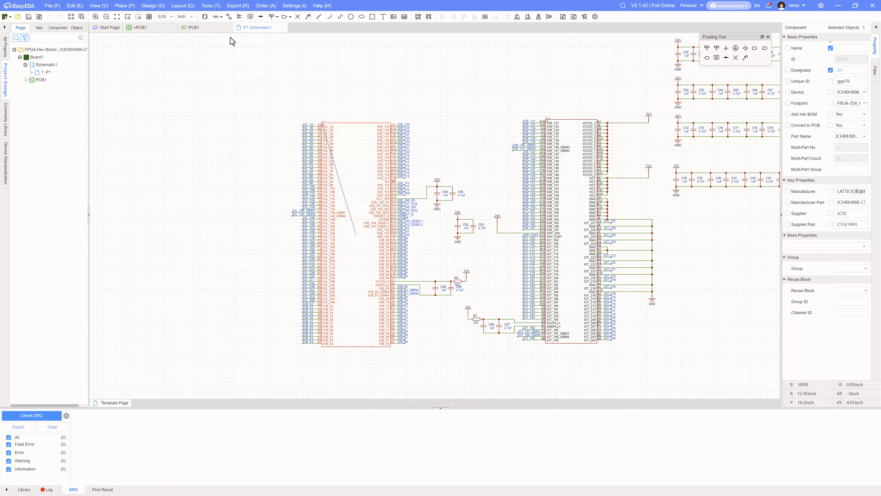
- Return to the PCB1 layout, save it, and clear the component selection
left_click(141, 29)
scroll(323, 258, "down", 3)
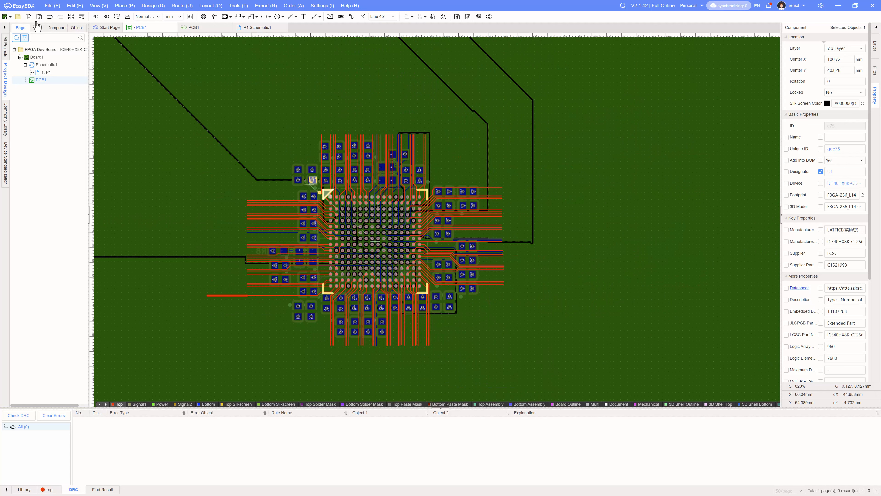
left_click(28, 24)
left_click(232, 198)
- Examine the BGA's inner power and ground pads and the breakout on every side, then the full board layout
scroll(348, 222, "up", 2)
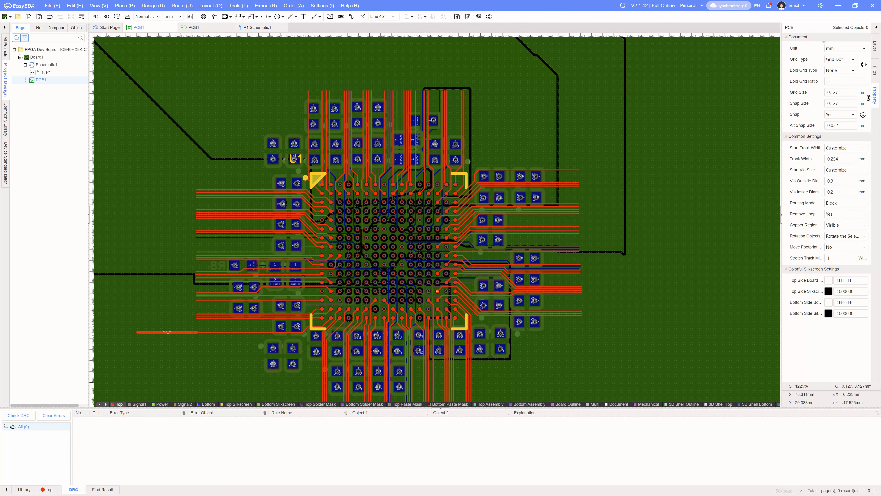
scroll(426, 224, "up", 2)
scroll(426, 224, "up", 1)
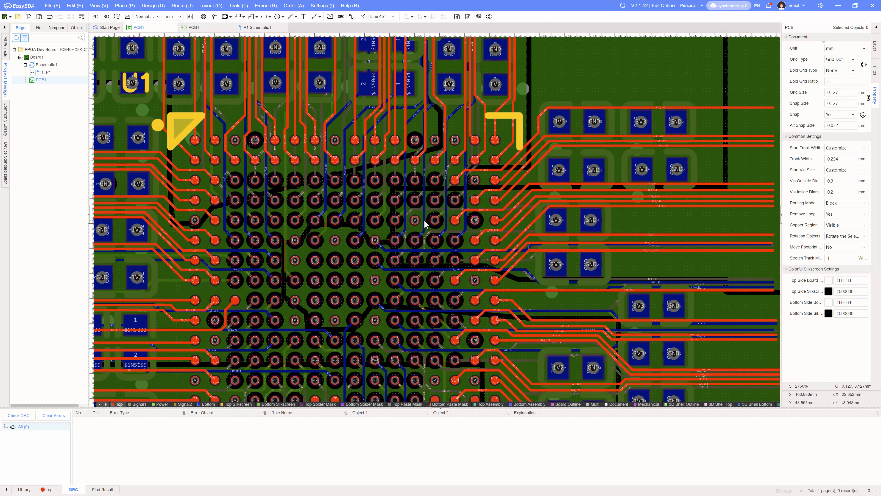
scroll(426, 224, "up", 1)
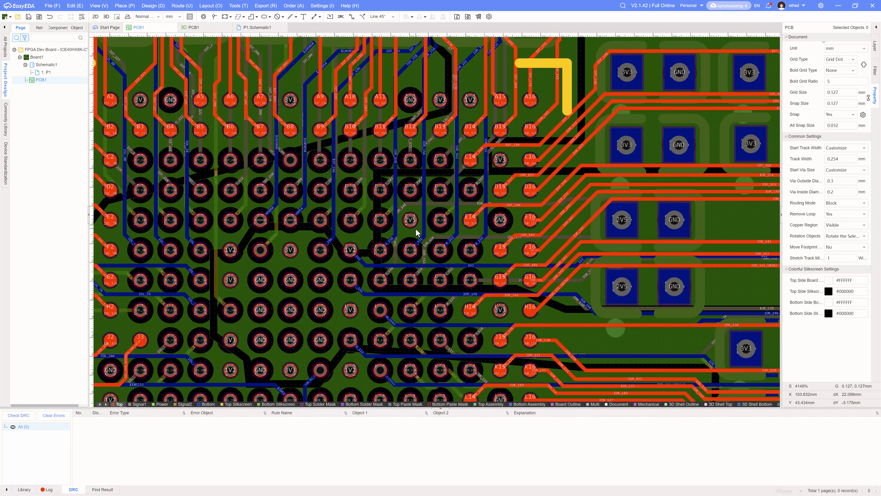
scroll(416, 229, "down", 3)
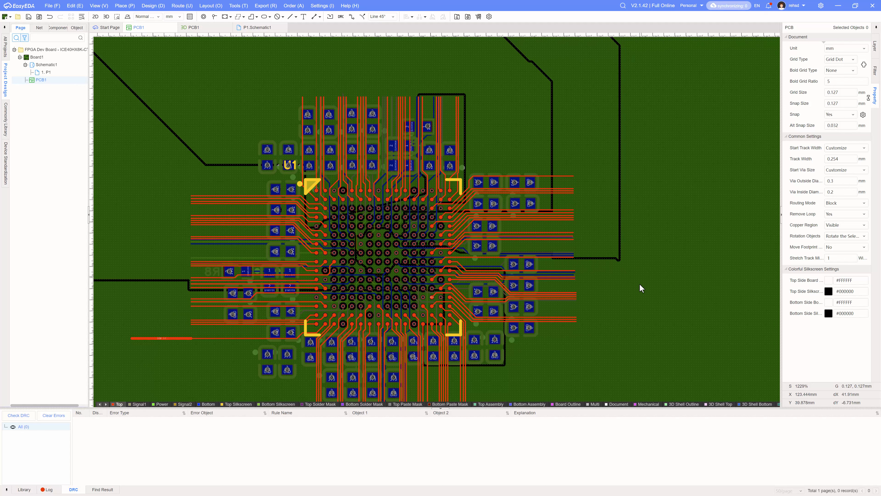
right_click_drag(639, 289, 684, 256)
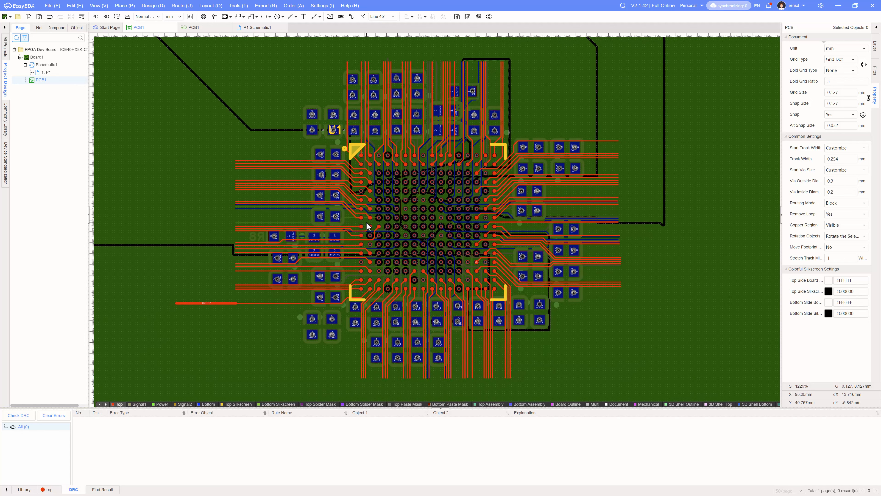
scroll(384, 227, "up", 1)
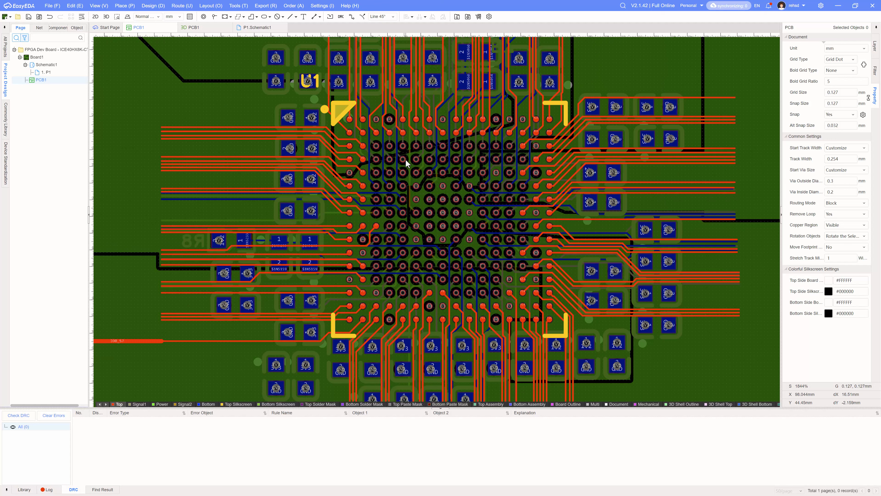
mouse_move(430, 160)
scroll(420, 219, "down", 2)
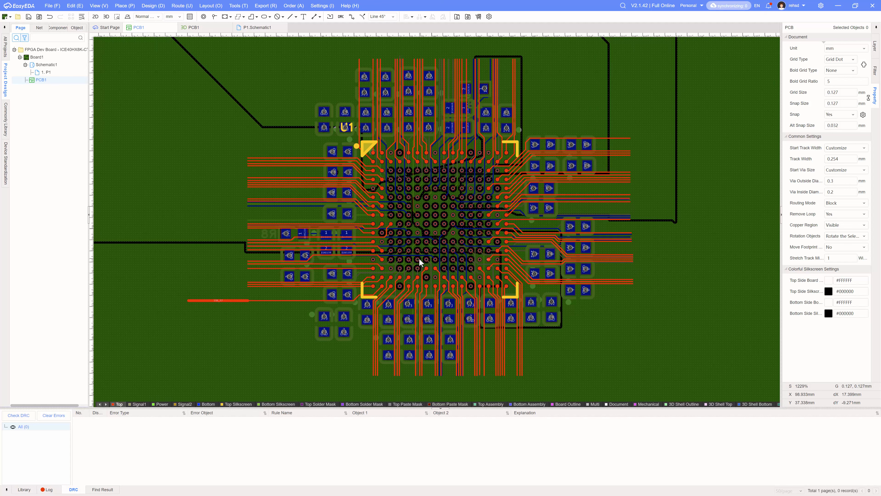
scroll(346, 157, "down", 4)
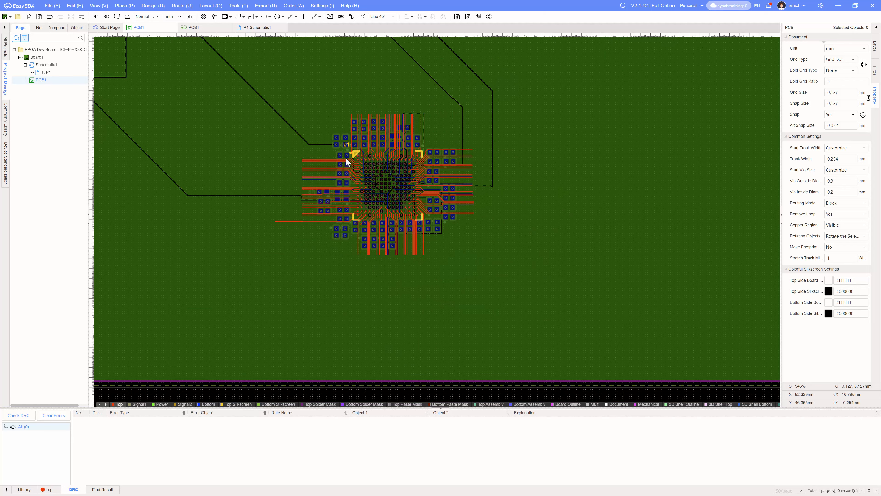
scroll(346, 158, "down", 4)
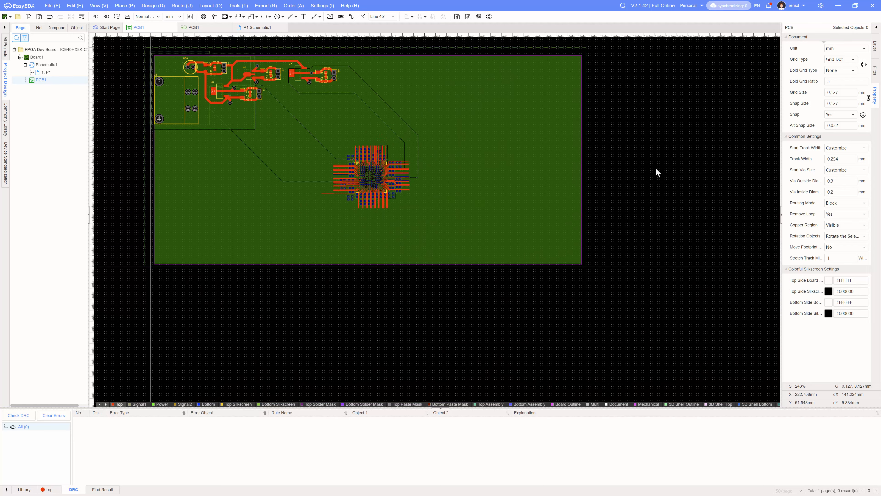
- Start a PCB order with a DRC check first, and send the generated order data to the JLCPCB quote page
left_click(292, 7)
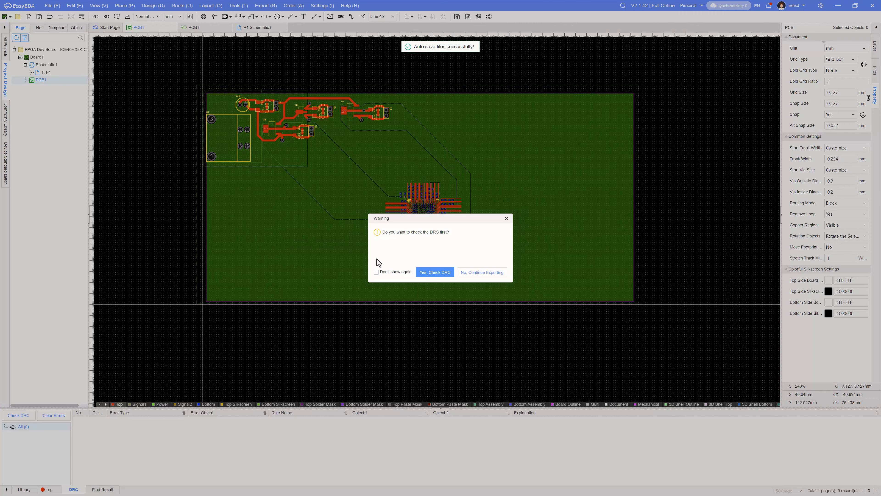
left_click(434, 274)
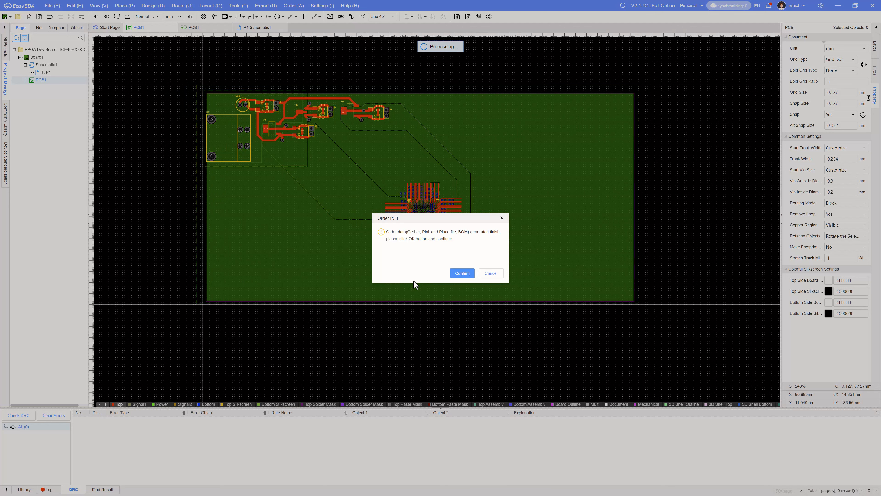
left_click(462, 273)
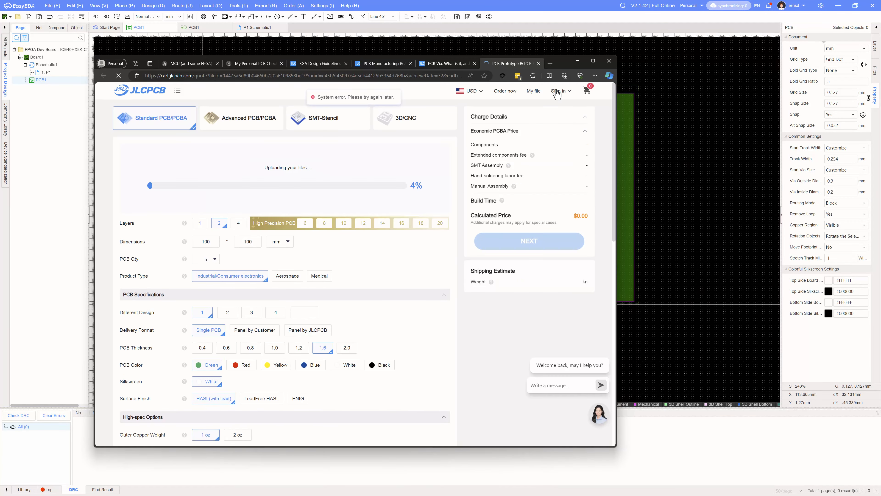
left_click_drag(564, 65, 631, 47)
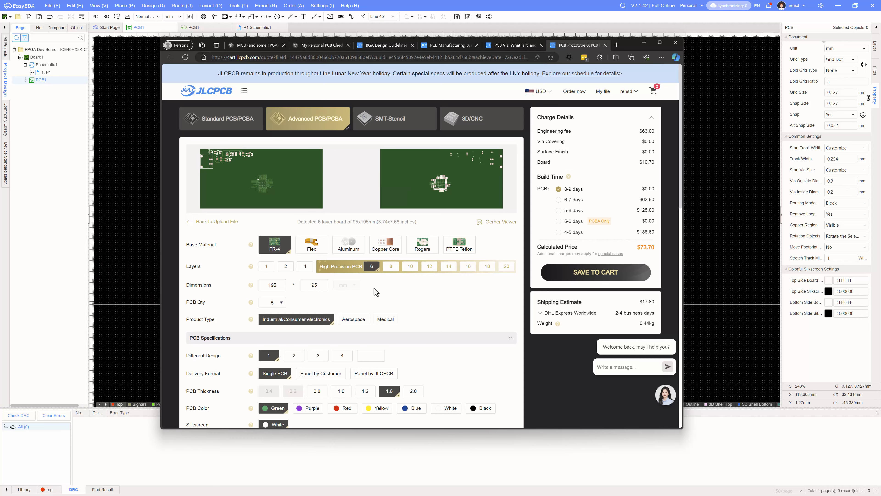
- Review the JLCPCB board options and set the minimum via hole size/diameter to 0.2mm(0.3/0.35mm)
scroll(374, 289, "down", 2)
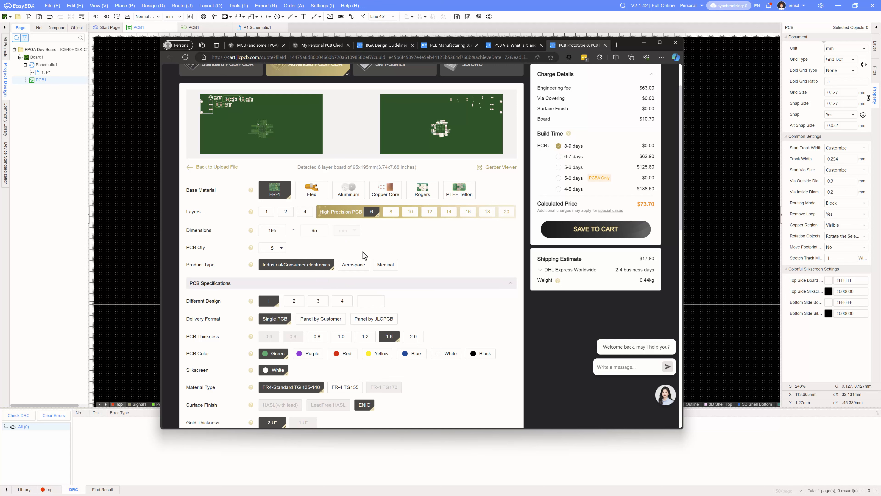
scroll(370, 266, "down", 2)
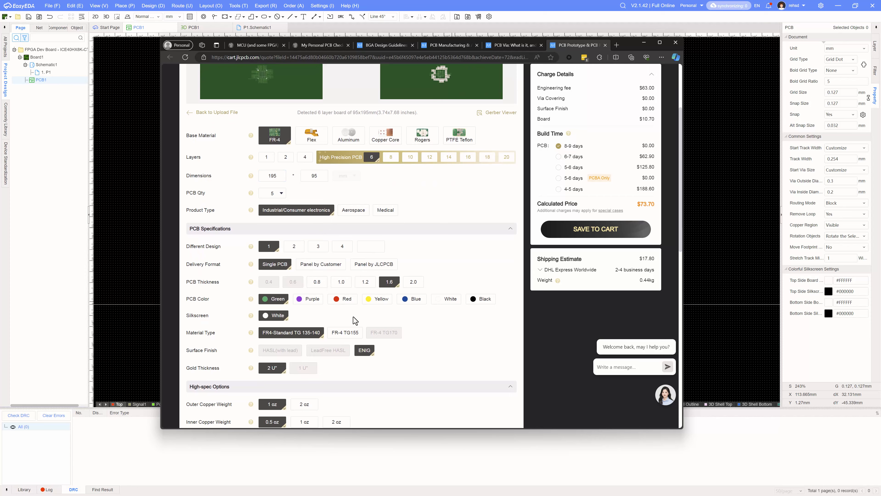
scroll(353, 317, "down", 6)
scroll(353, 317, "down", 2)
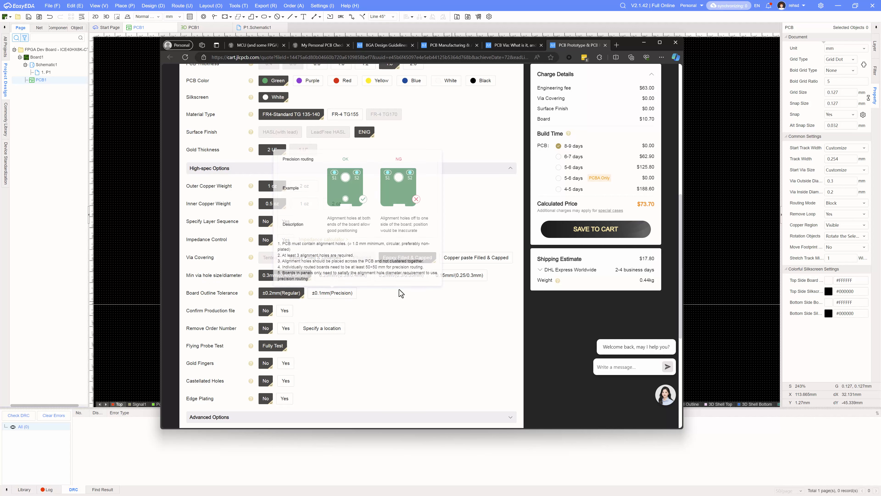
left_click(395, 277)
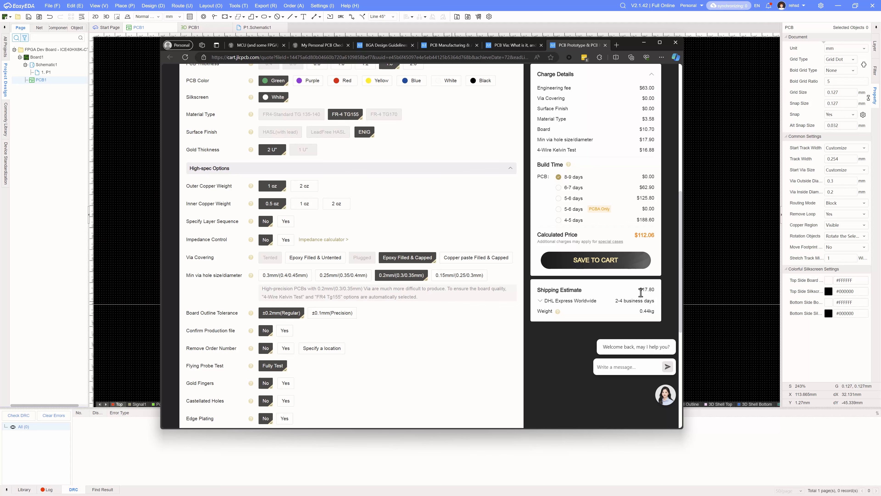
scroll(438, 246, "up", 3)
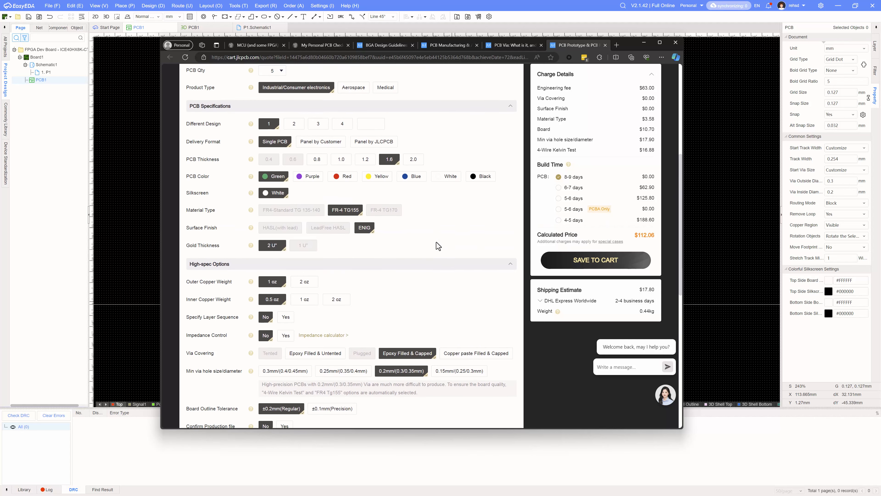
scroll(435, 243, "up", 2)
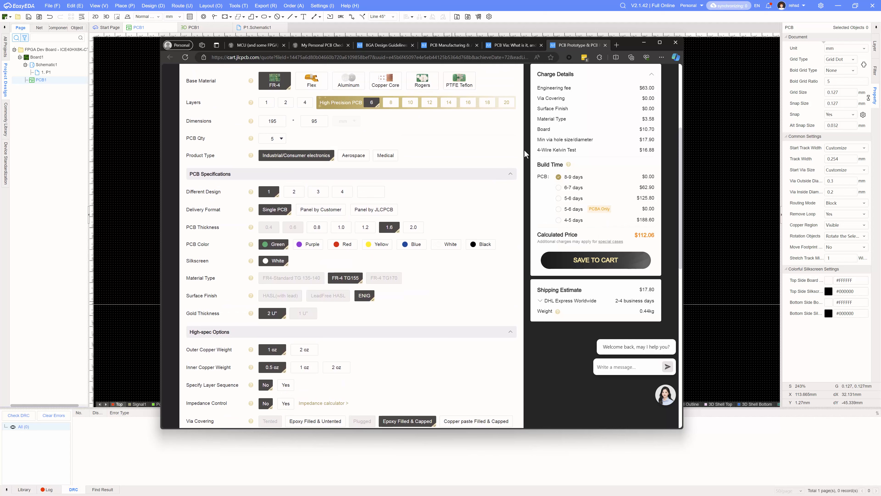
- Compare the earlier iCE40 FPGA Dev Board image on the rehsd MCU page with the new PCB1 layout
left_click(246, 48)
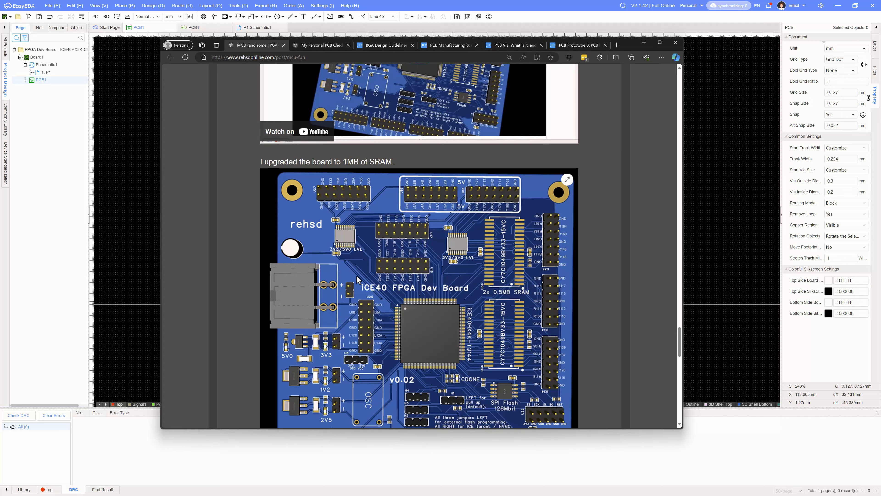
scroll(357, 277, "down", 2)
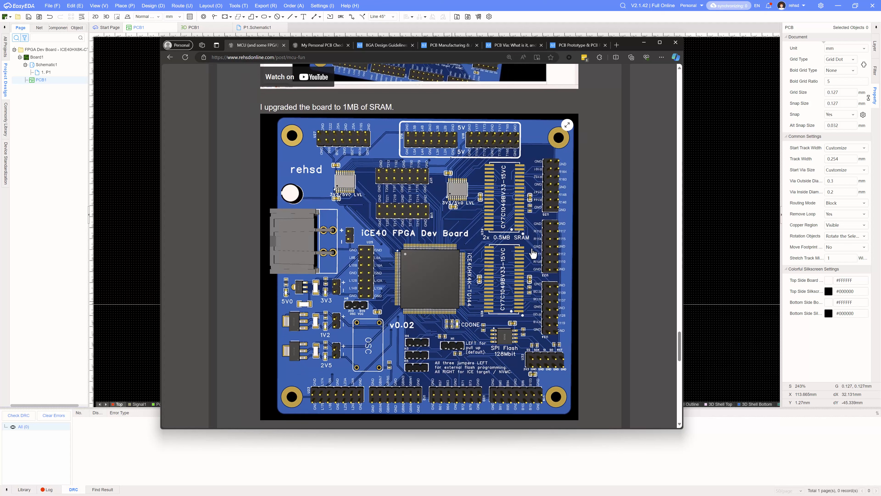
left_click(536, 10)
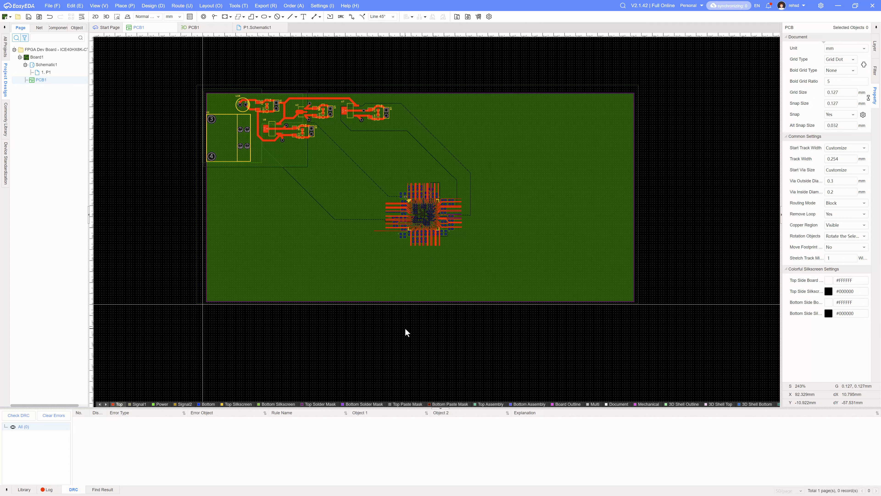
key("alt+Tab")
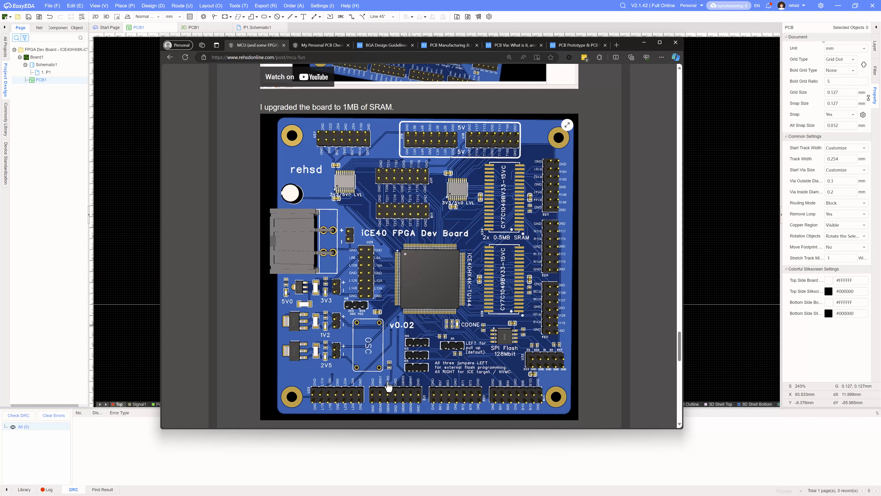
key("alt+Tab")
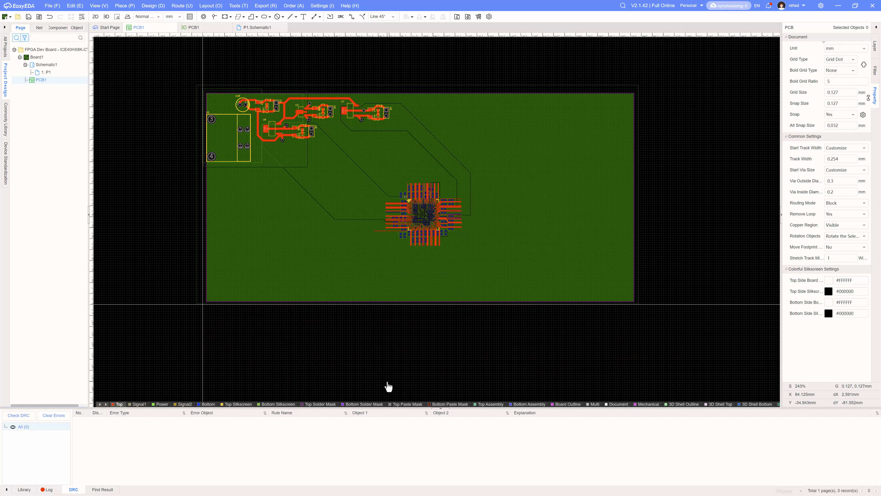
- Review the My Personal PCB Checklist page from its general checklist to the ICE40HX8K-CT256 references and specification table, enlarging the browser window
key("alt+Tab")
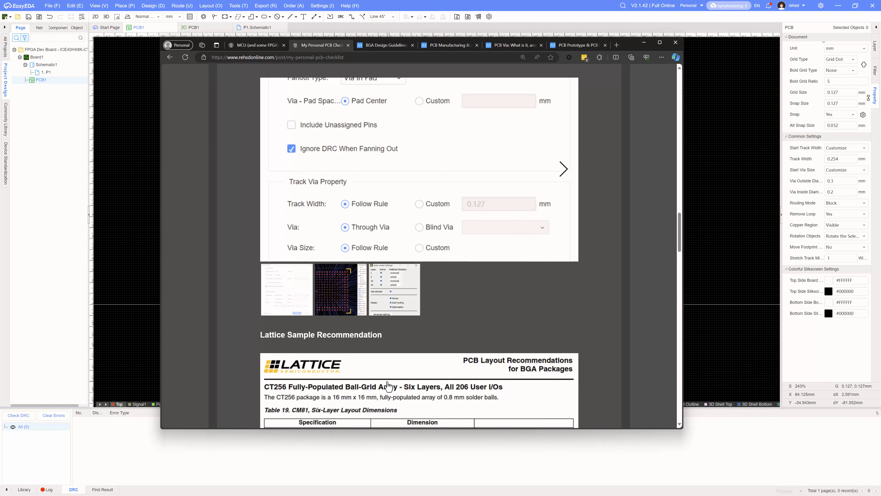
scroll(453, 293, "up", 20)
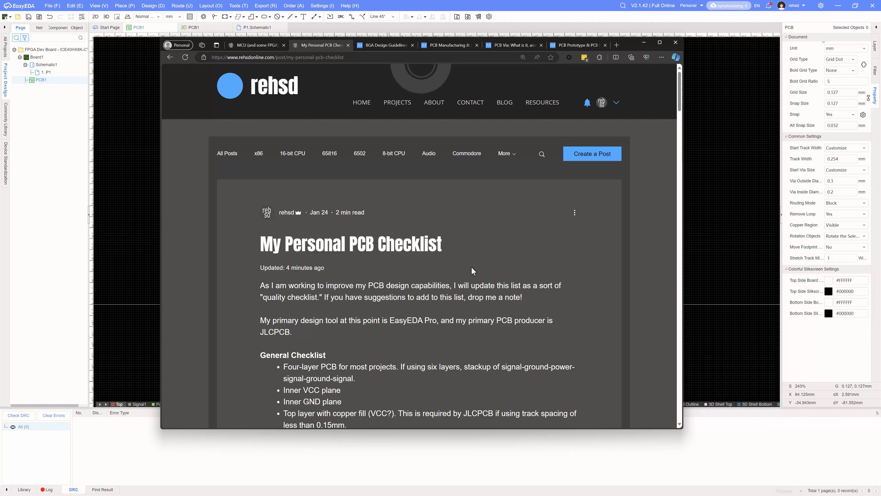
scroll(471, 267, "down", 3)
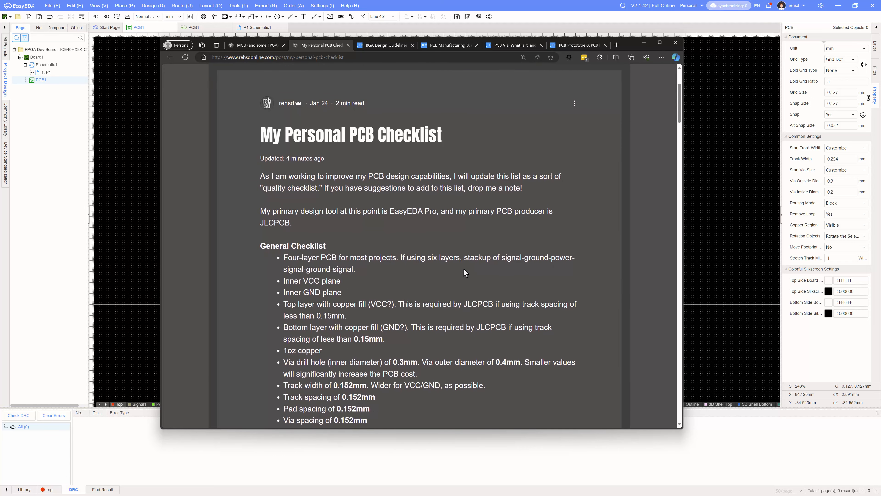
scroll(464, 268, "down", 9)
scroll(464, 269, "down", 5)
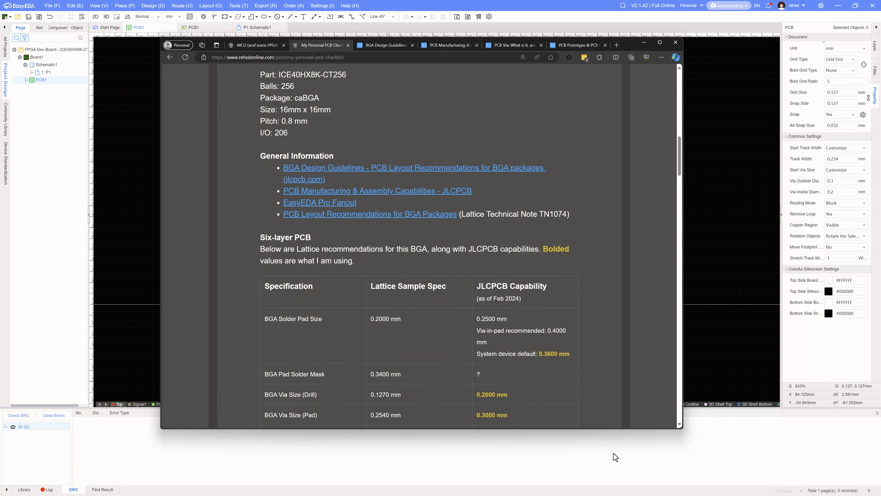
left_click_drag(677, 430, 677, 461)
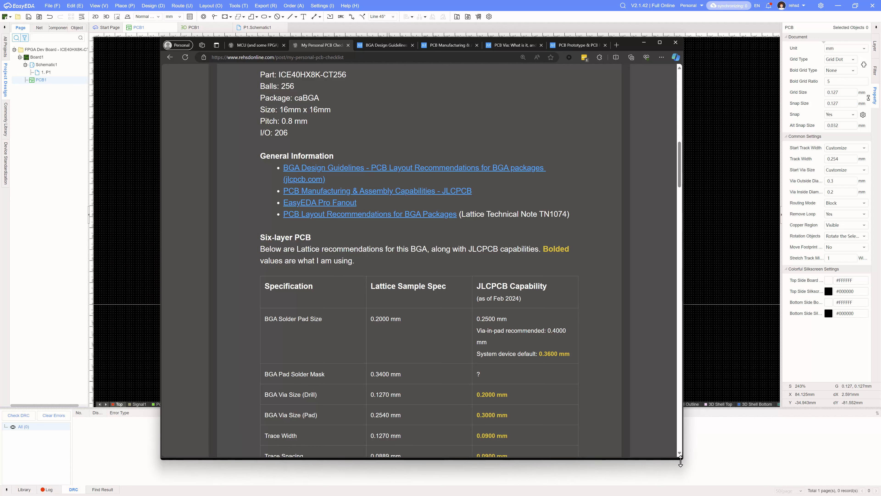
- Read the checklist's general BGA routing steps and examine Lattice's recommended CT256 six-layer dimensions and layer drawings
scroll(436, 253, "down", 6)
scroll(436, 259, "down", 8)
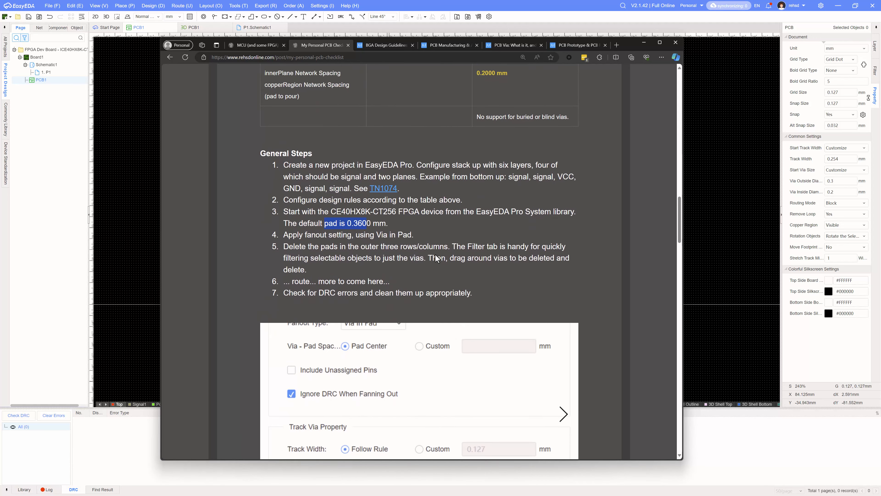
scroll(435, 255, "down", 8)
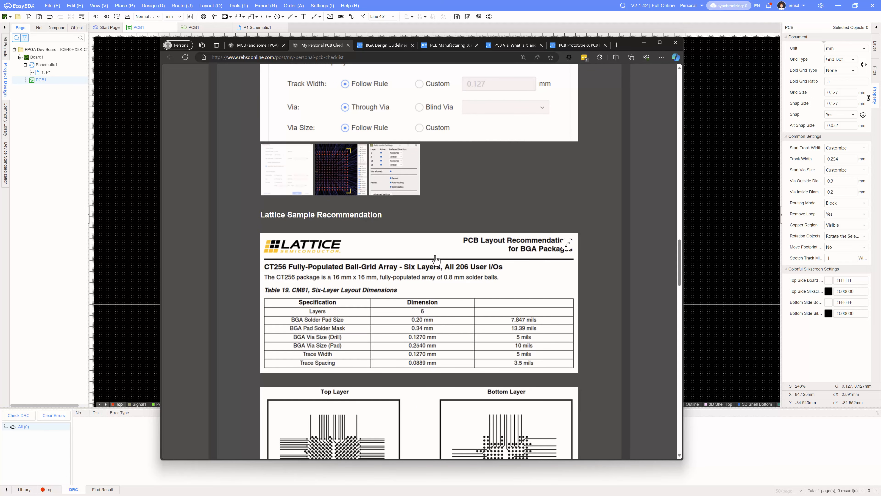
scroll(435, 259, "down", 3)
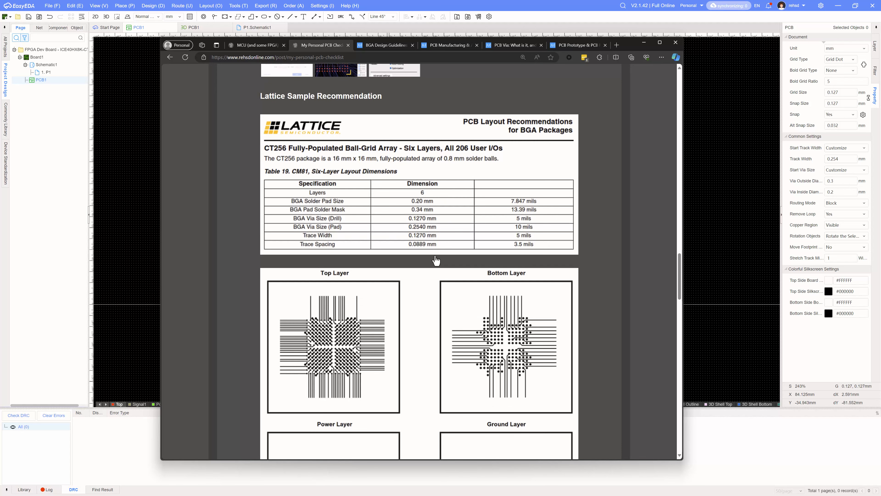
scroll(436, 261, "down", 8)
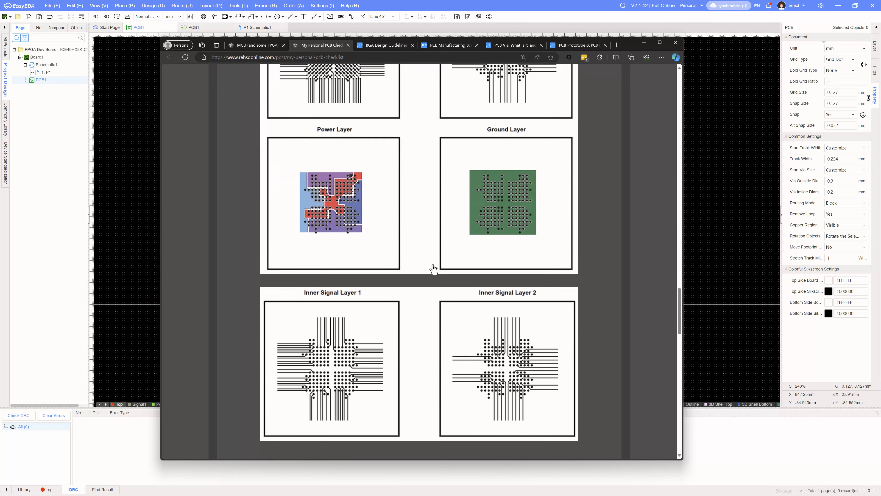
scroll(433, 269, "up", 5)
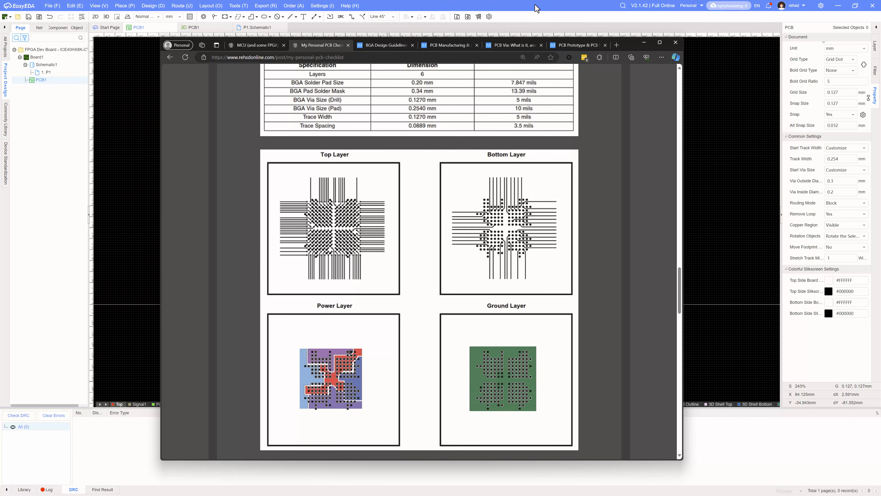
- Return to the PCB1 layout in EasyEDA and examine the BGA's via field, decoupling capacitors and breakout traces
key("alt+Tab")
scroll(414, 200, "up", 5)
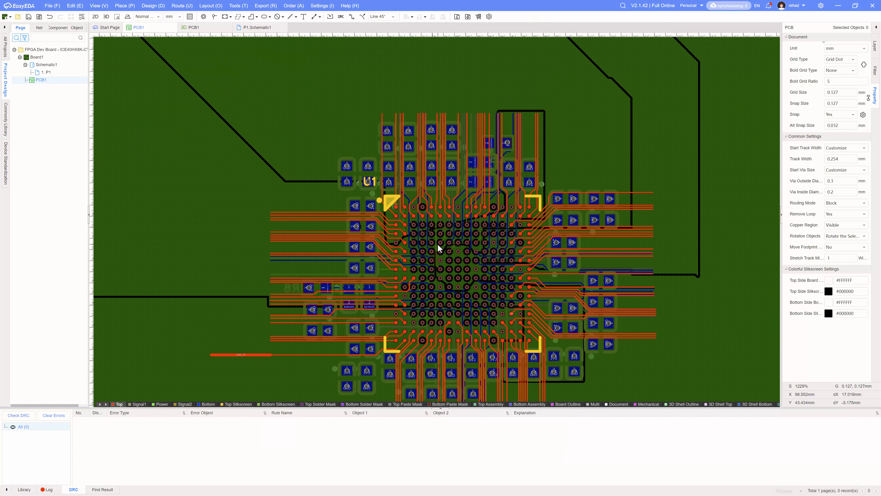
right_click_drag(623, 353, 621, 321)
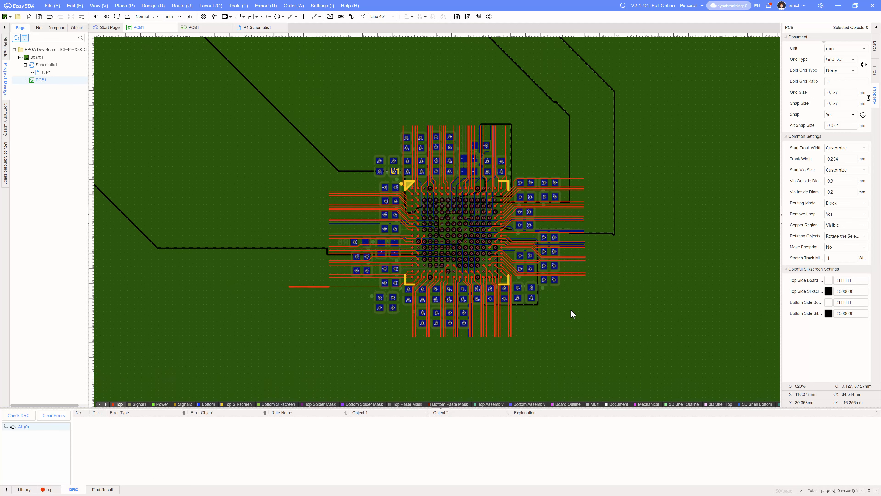
scroll(573, 311, "down", 3)
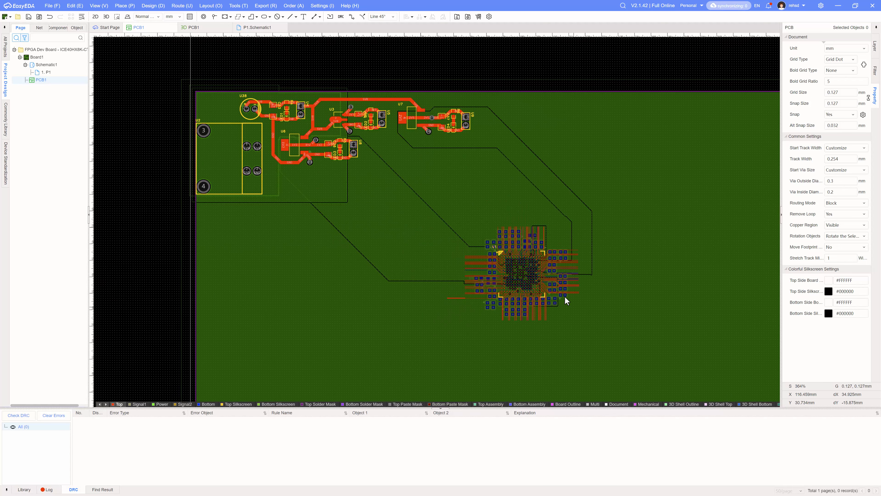
scroll(544, 262, "up", 3)
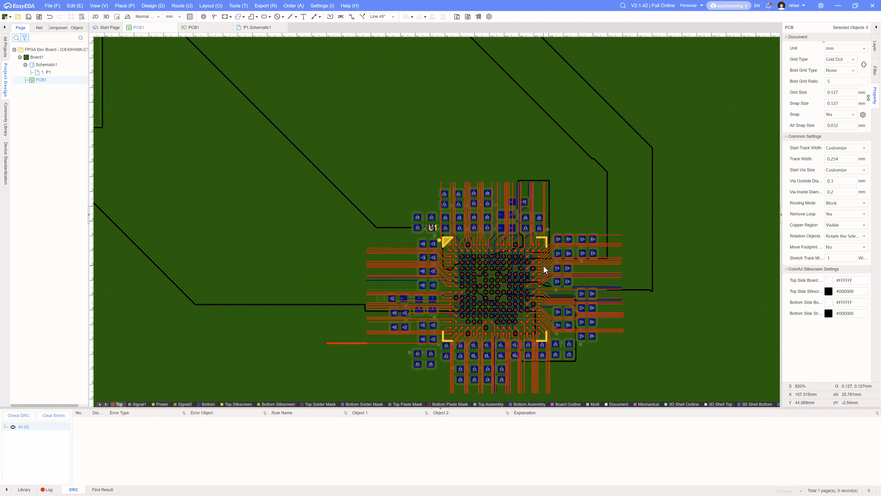
scroll(543, 270, "up", 1)
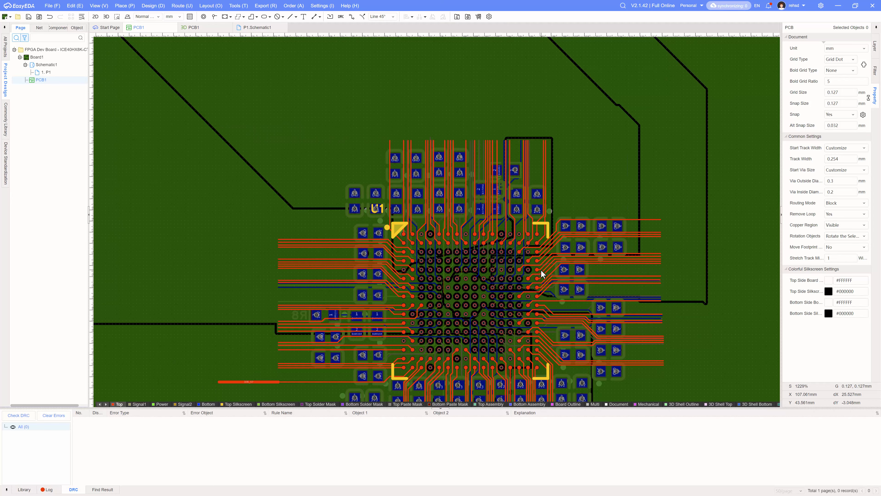
mouse_move(502, 287)
right_click_drag(723, 338, 701, 288)
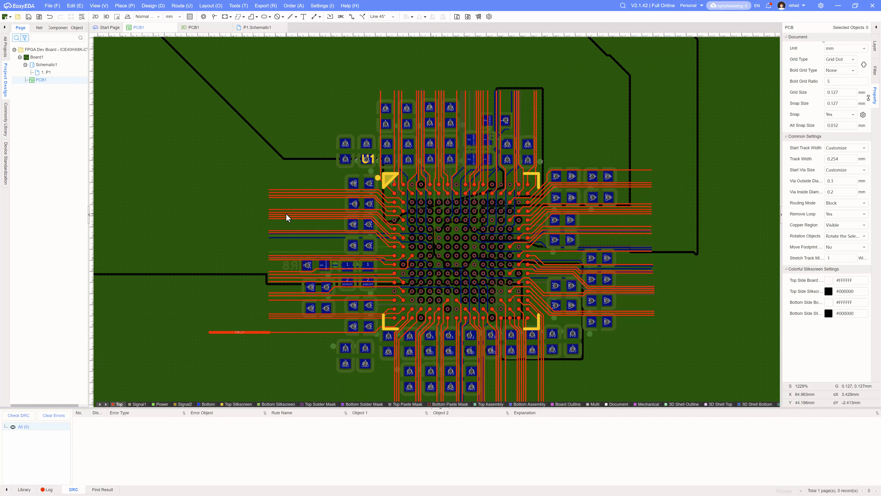
- Inspect the free board area around the BGA breakout and the power supply section with its connector
scroll(281, 266, "down", 1)
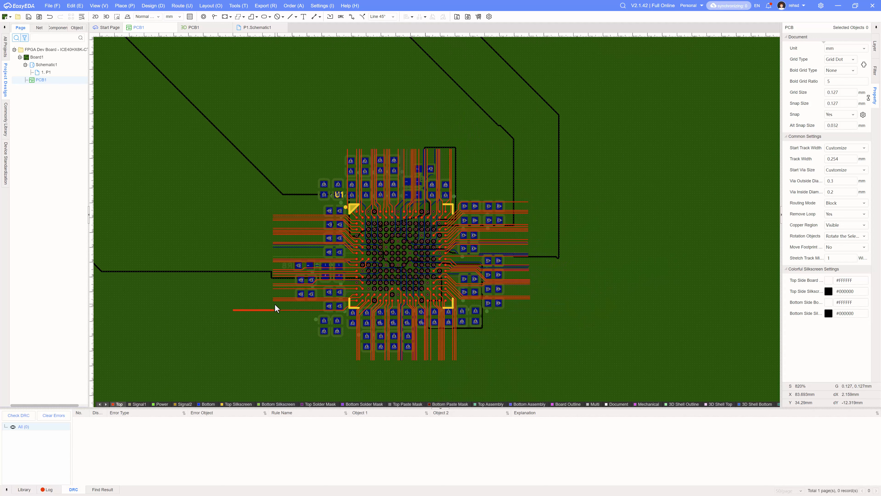
scroll(277, 308, "down", 2)
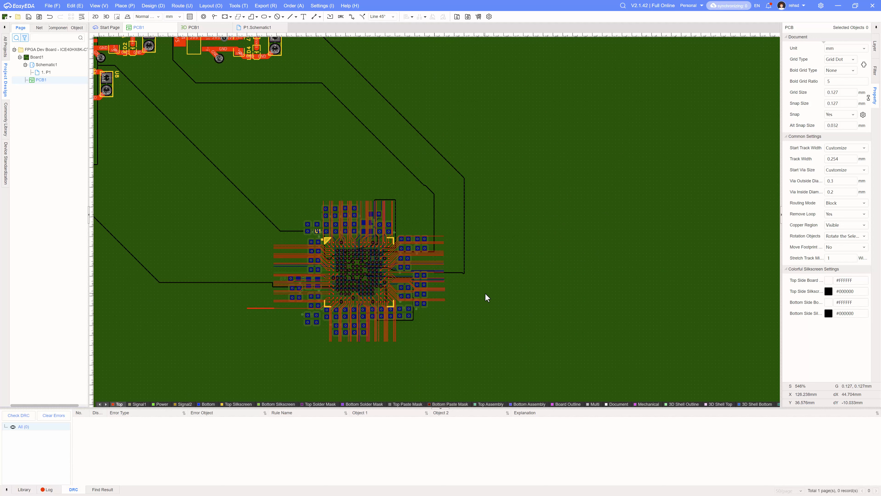
right_click_drag(485, 293, 577, 261)
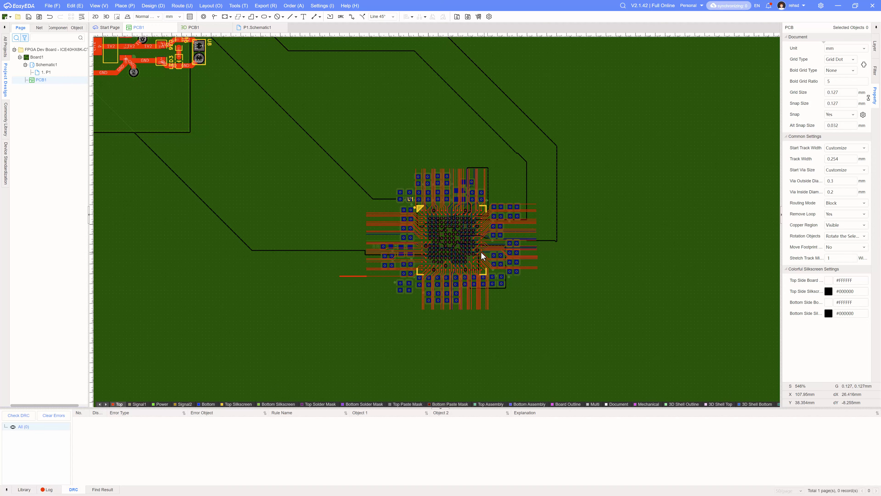
scroll(418, 246, "up", 4)
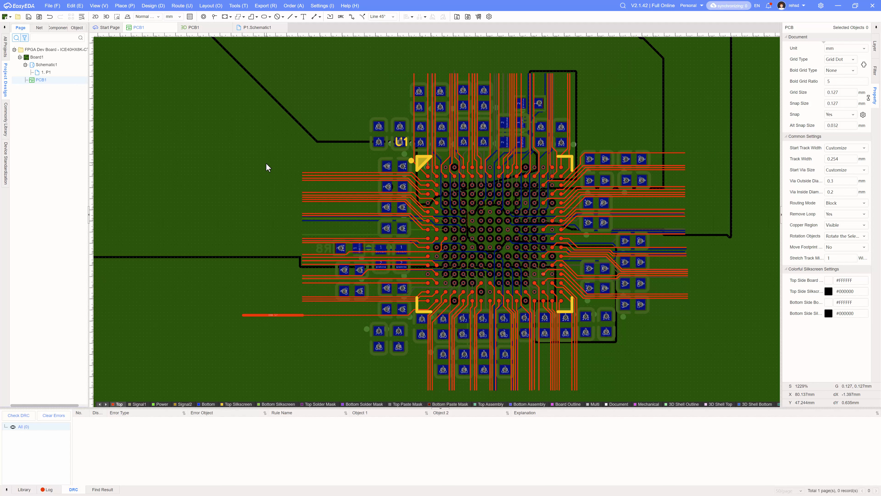
right_click_drag(266, 163, 239, 148)
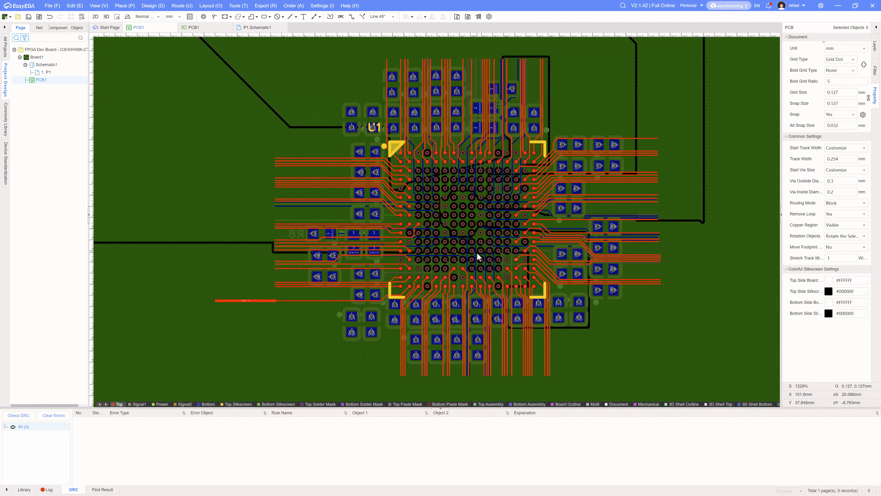
scroll(476, 252, "down", 7)
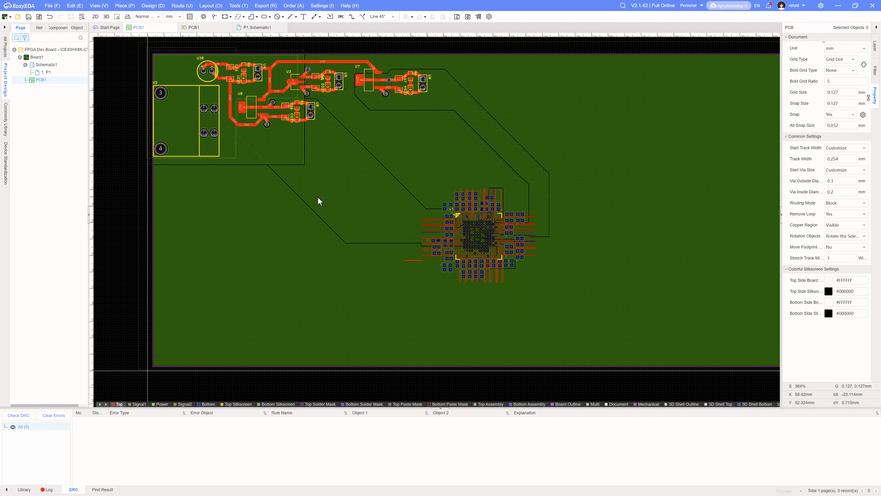
scroll(375, 172, "up", 2)
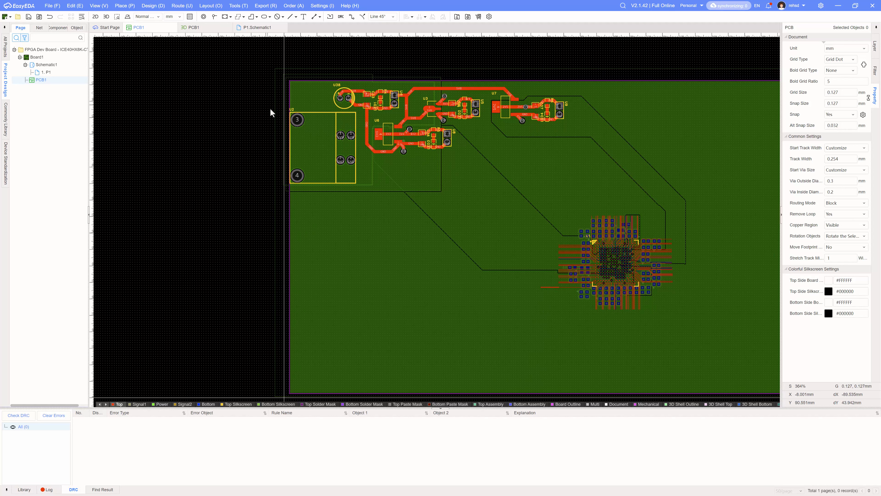
- Show PCB1's 3D view and inspect the board from several angles
left_click(203, 29)
left_click_drag(222, 87, 275, 163)
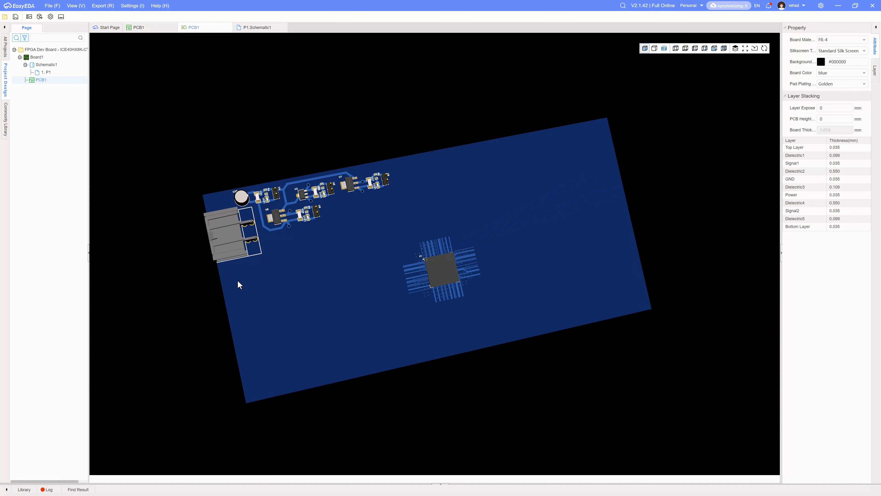
left_click_drag(238, 283, 311, 262)
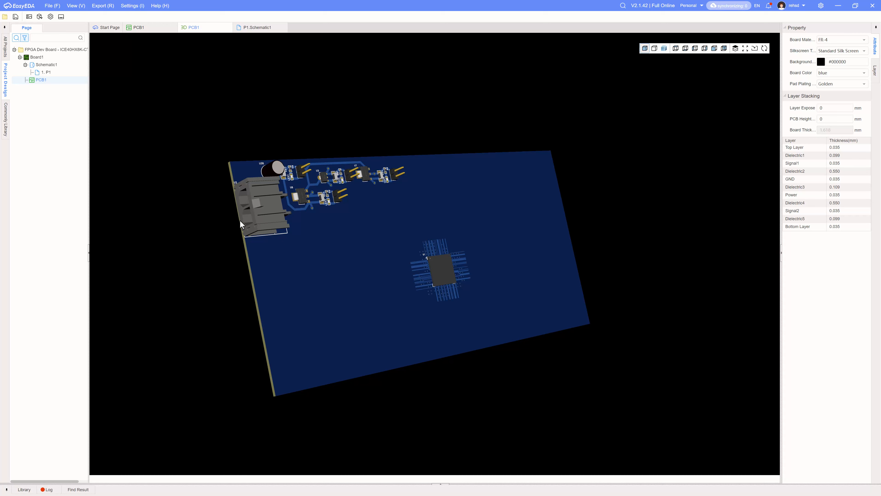
left_click_drag(409, 272, 340, 282)
left_click_drag(508, 307, 515, 338)
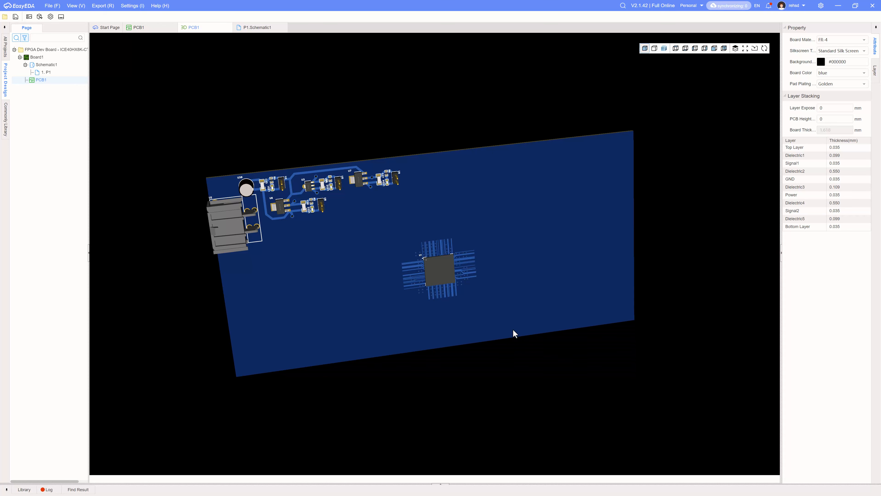
- Compare the 3D model of the new board with the 1MB SRAM board image on the MCU page
key("alt+Tab")
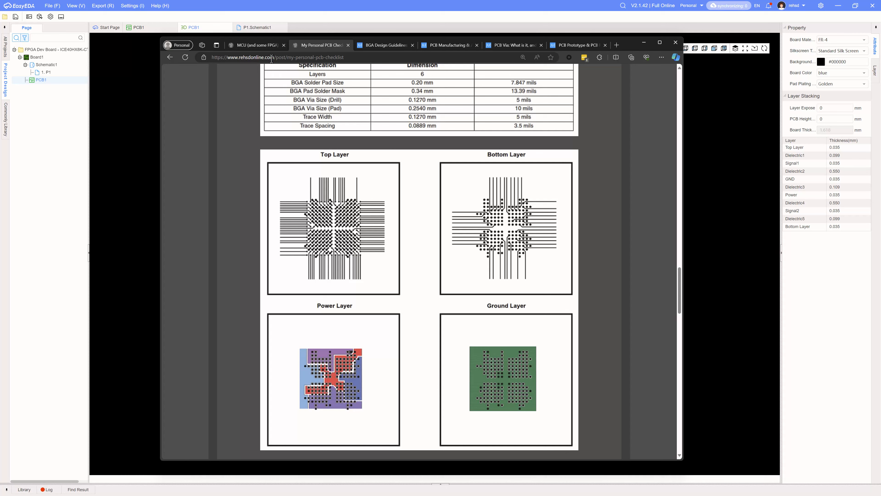
left_click(262, 45)
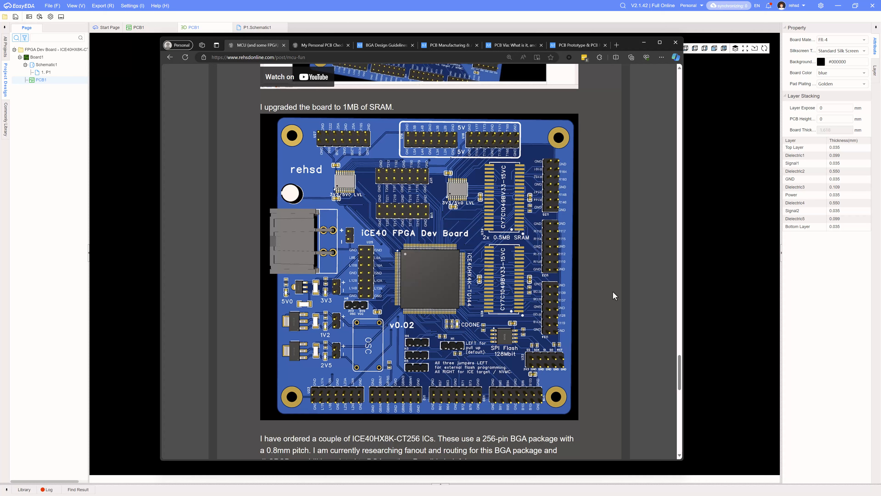
mouse_move(513, 292)
left_click(227, 6)
left_click_drag(352, 242, 344, 216)
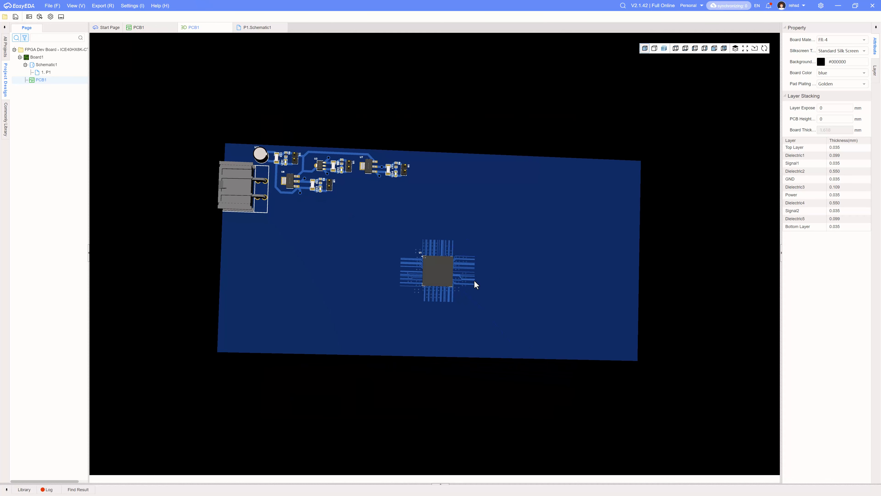
key("alt+Tab")
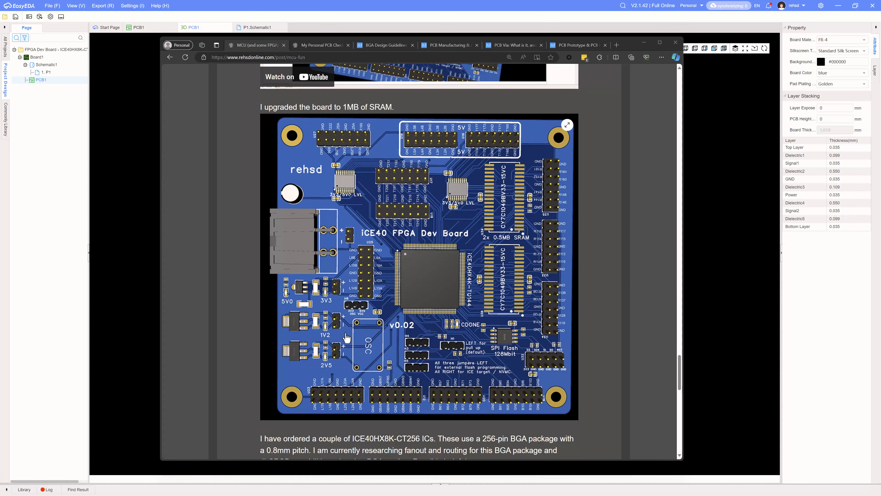
key("alt+Tab")
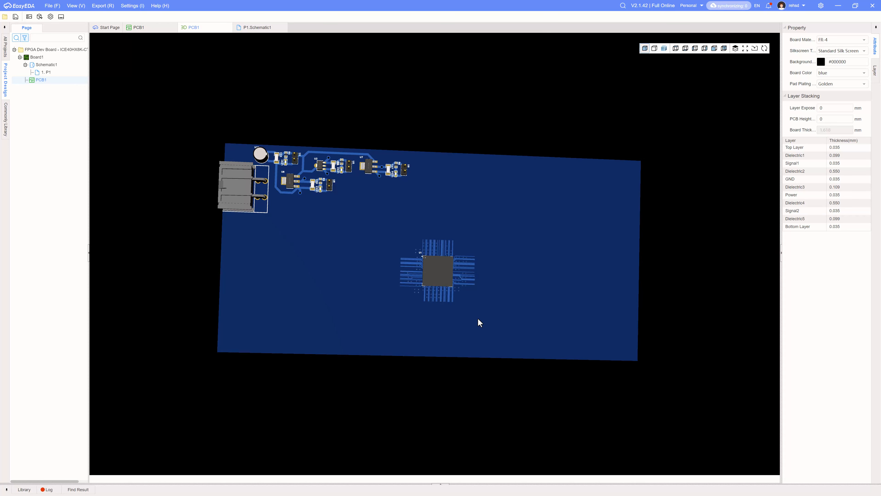
- Inspect the 3D board's BGA, power section and empty areas from tilted and near-overhead angles
left_click_drag(410, 368, 424, 348)
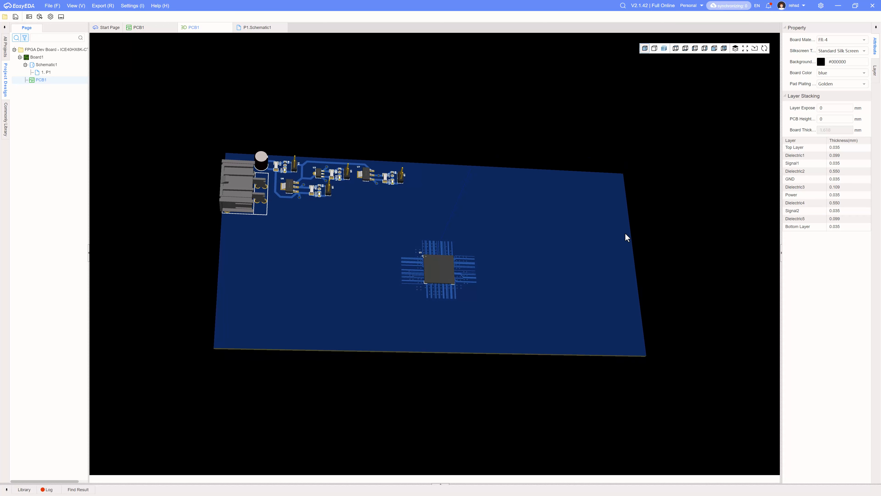
left_click_drag(622, 217, 602, 203)
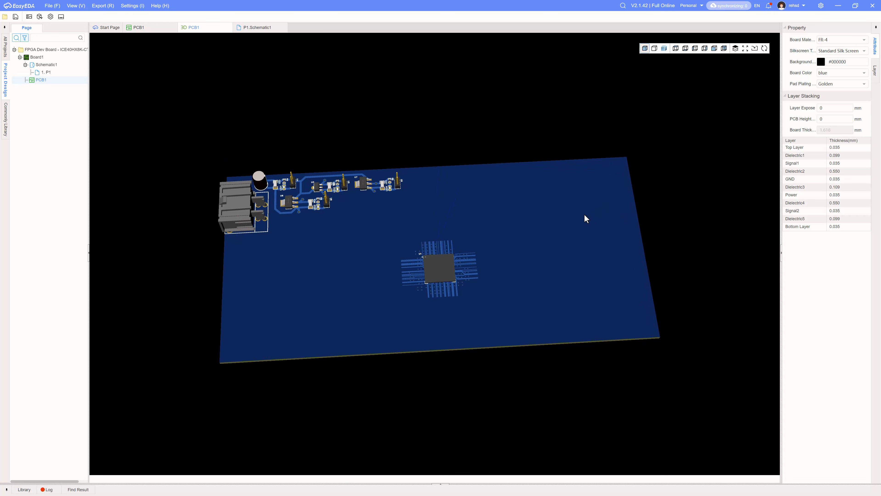
left_click_drag(410, 302, 410, 314)
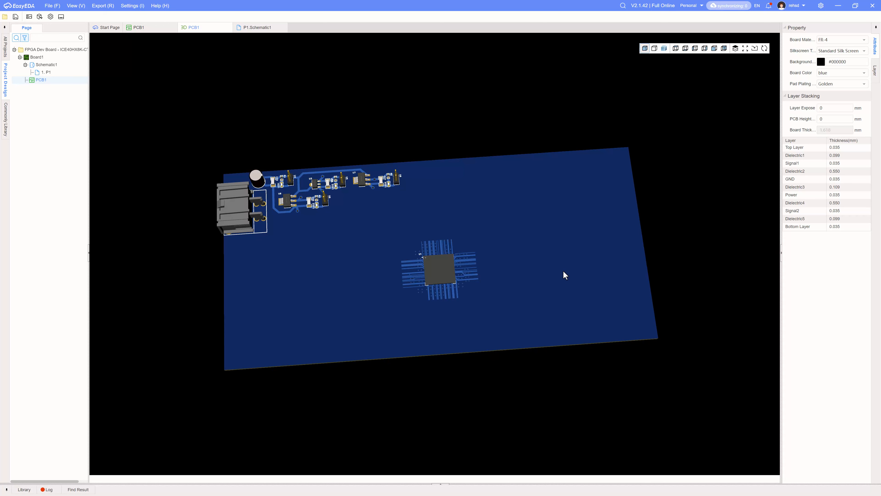
left_click_drag(490, 239, 493, 256)
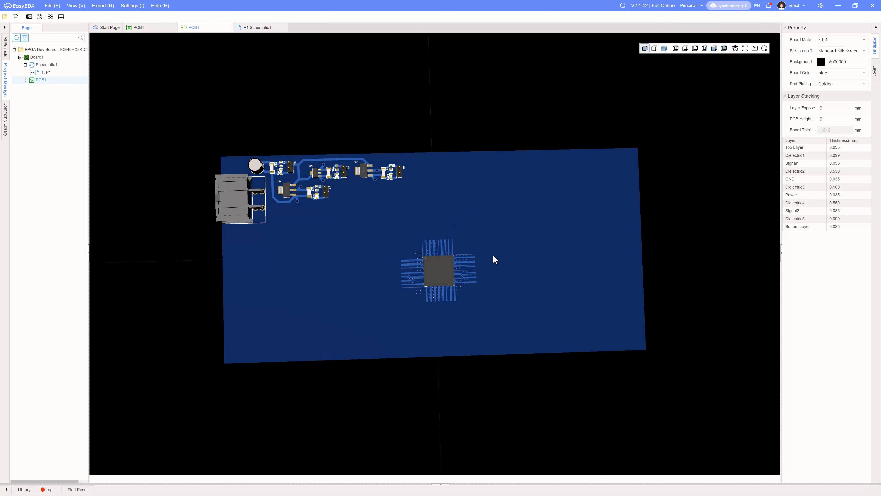